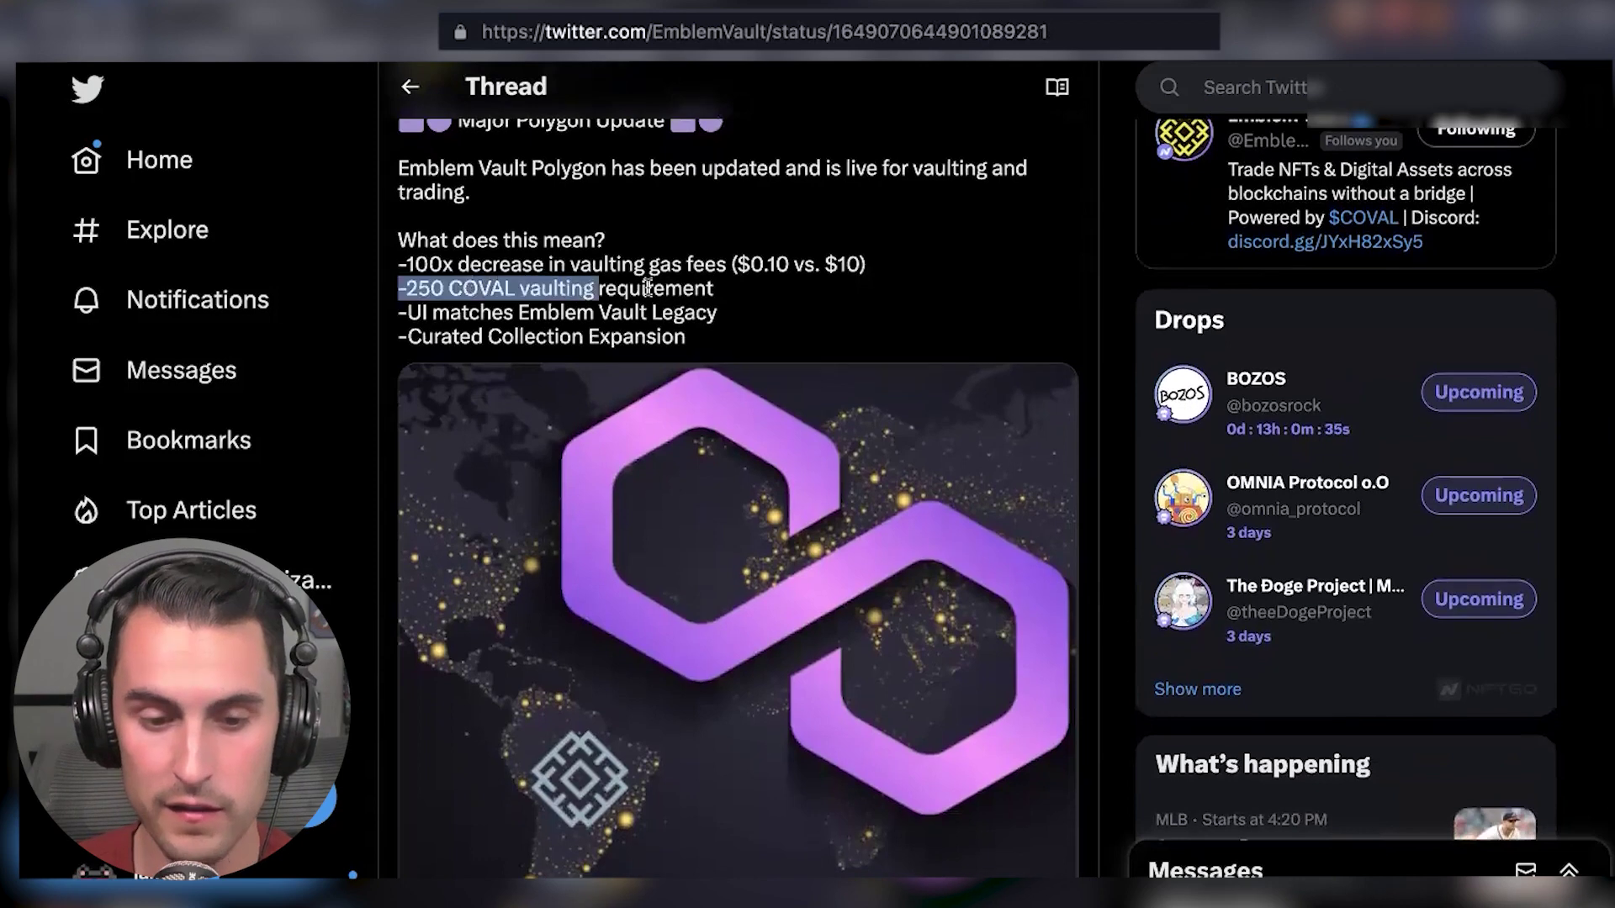
Step: Read through the Emblem Vault Polygon update thread, covering gas fees, COVAL requirements, vaulting experience, curated collections and tutorials
{"action": "left_click", "coordinate": [775, 295]}
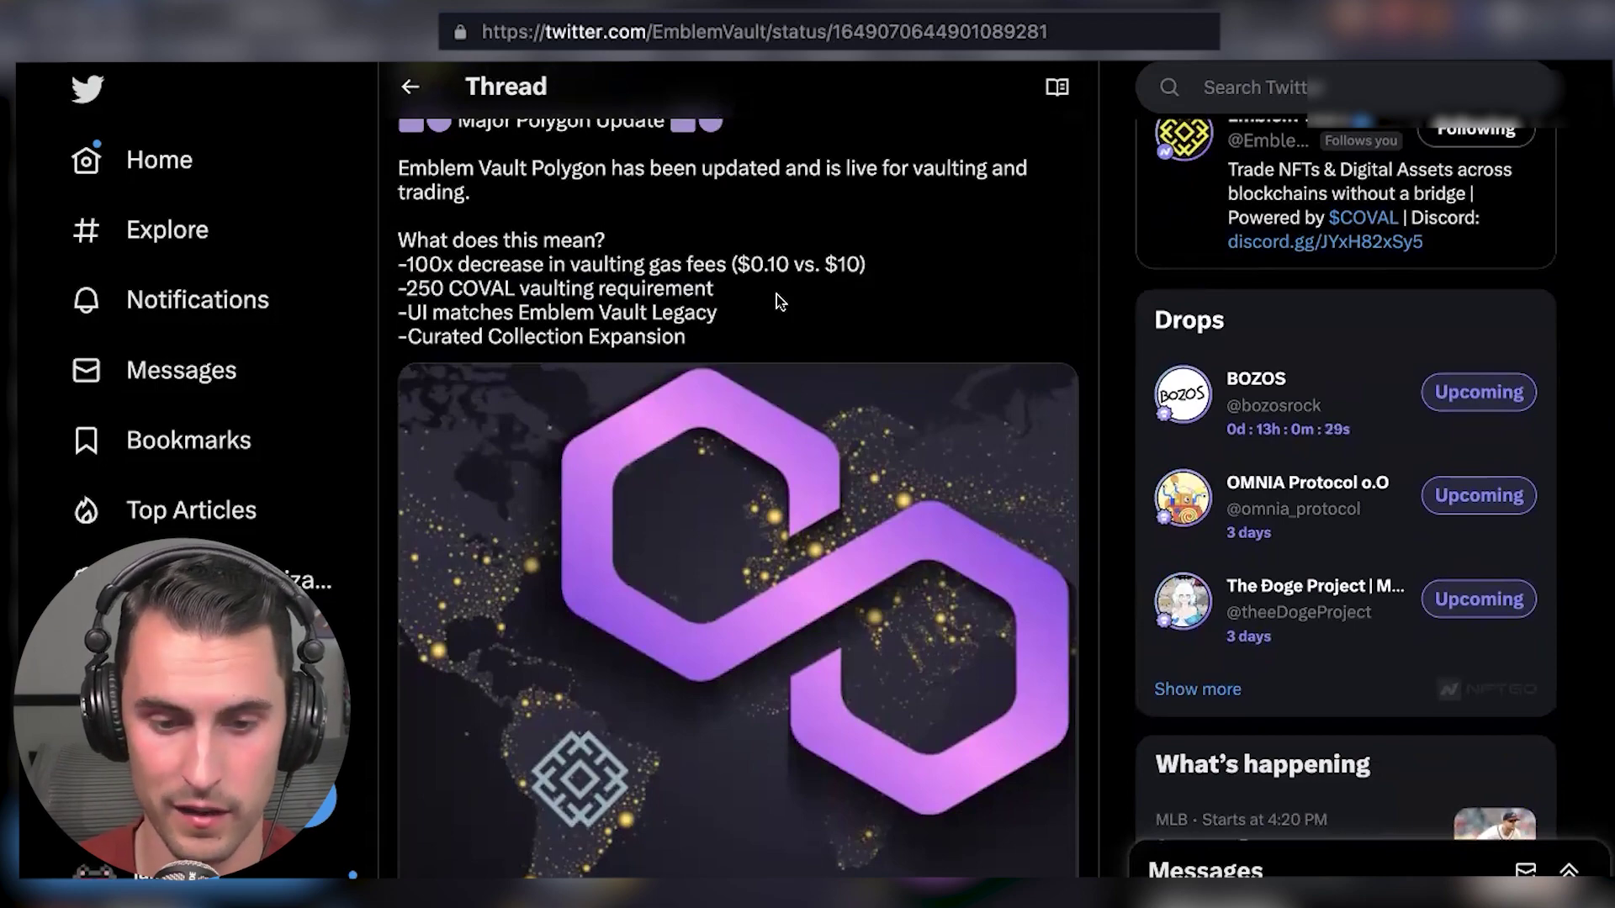
{"action": "scroll", "coordinate": [791, 311], "scroll_direction": "down", "scroll_amount": 2}
{"action": "scroll", "coordinate": [791, 312], "scroll_direction": "down", "scroll_amount": 9}
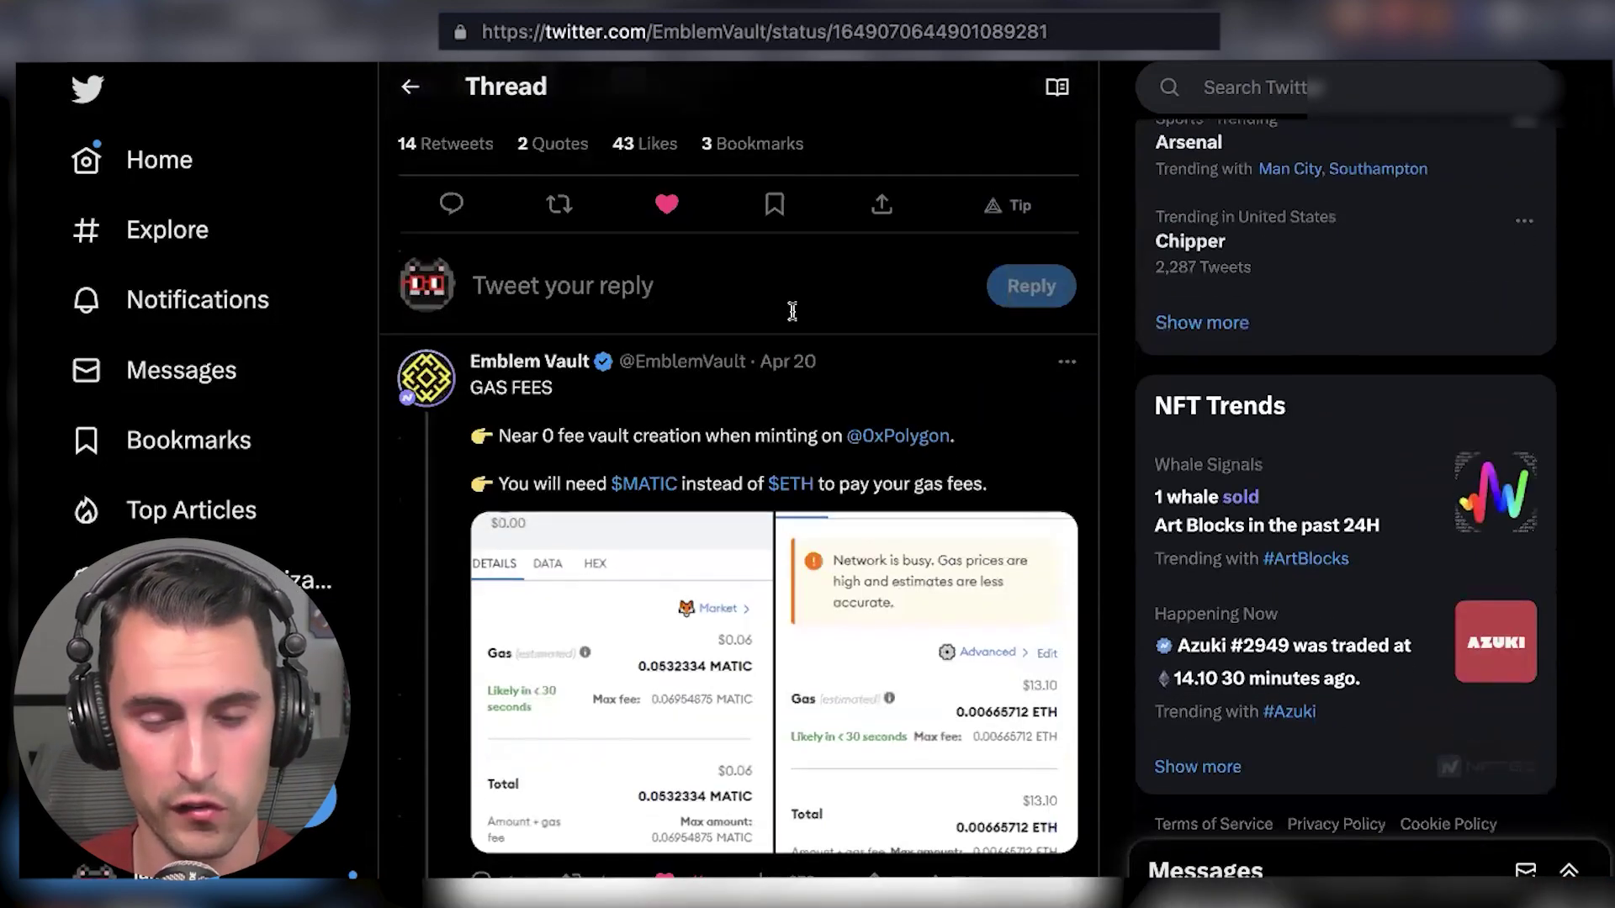
{"action": "scroll", "coordinate": [793, 311], "scroll_direction": "down", "scroll_amount": 7}
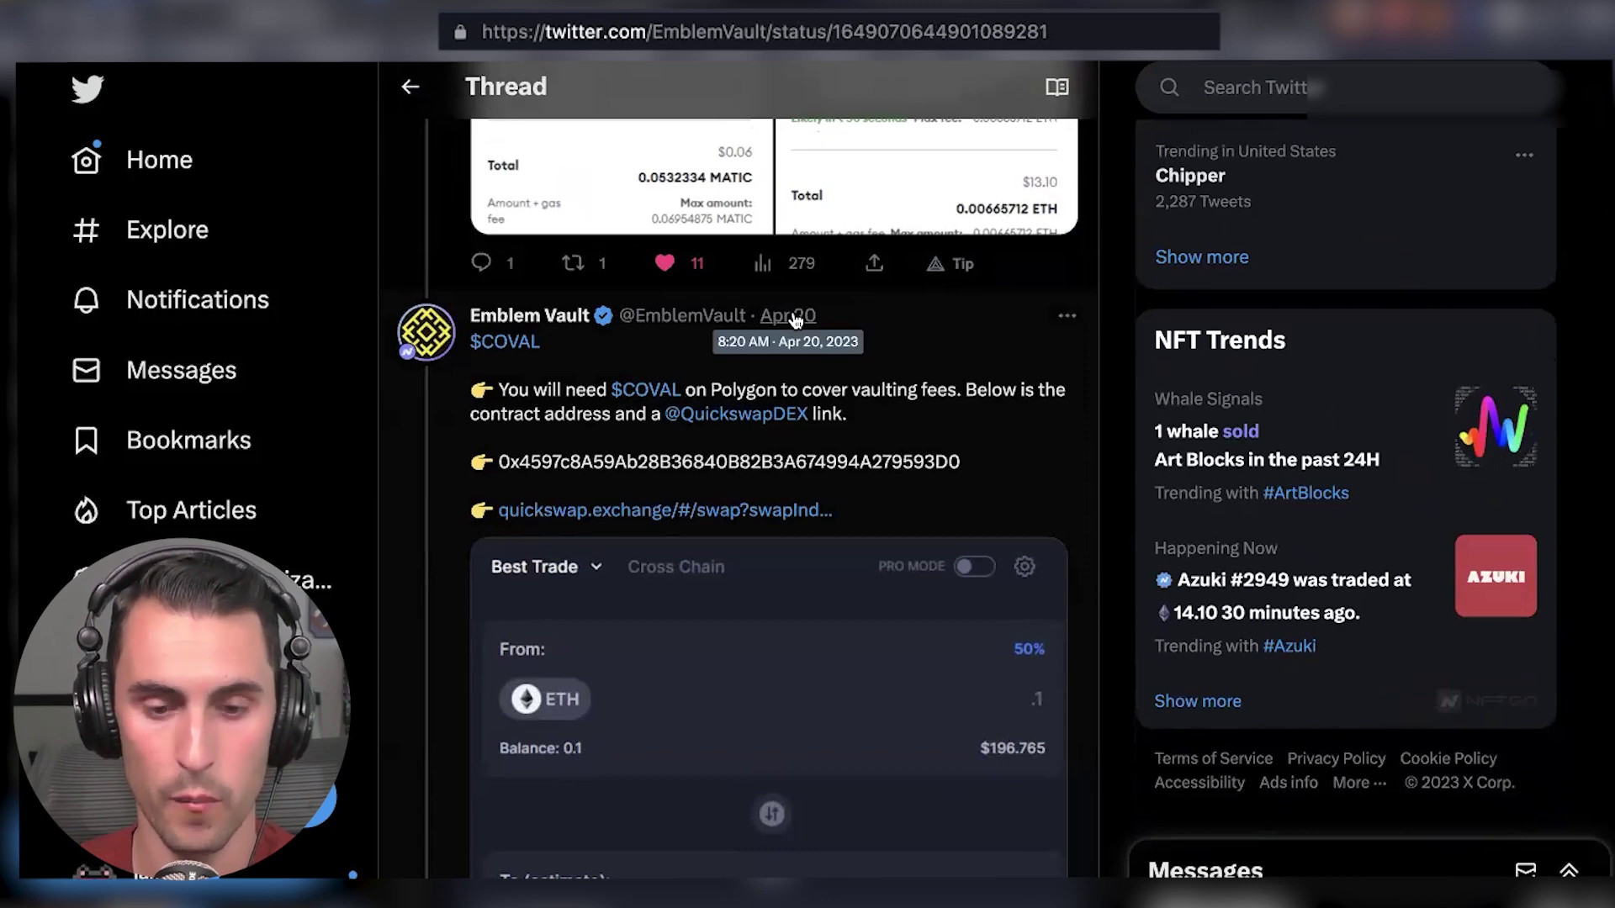
{"action": "scroll", "coordinate": [620, 337], "scroll_direction": "down", "scroll_amount": 2}
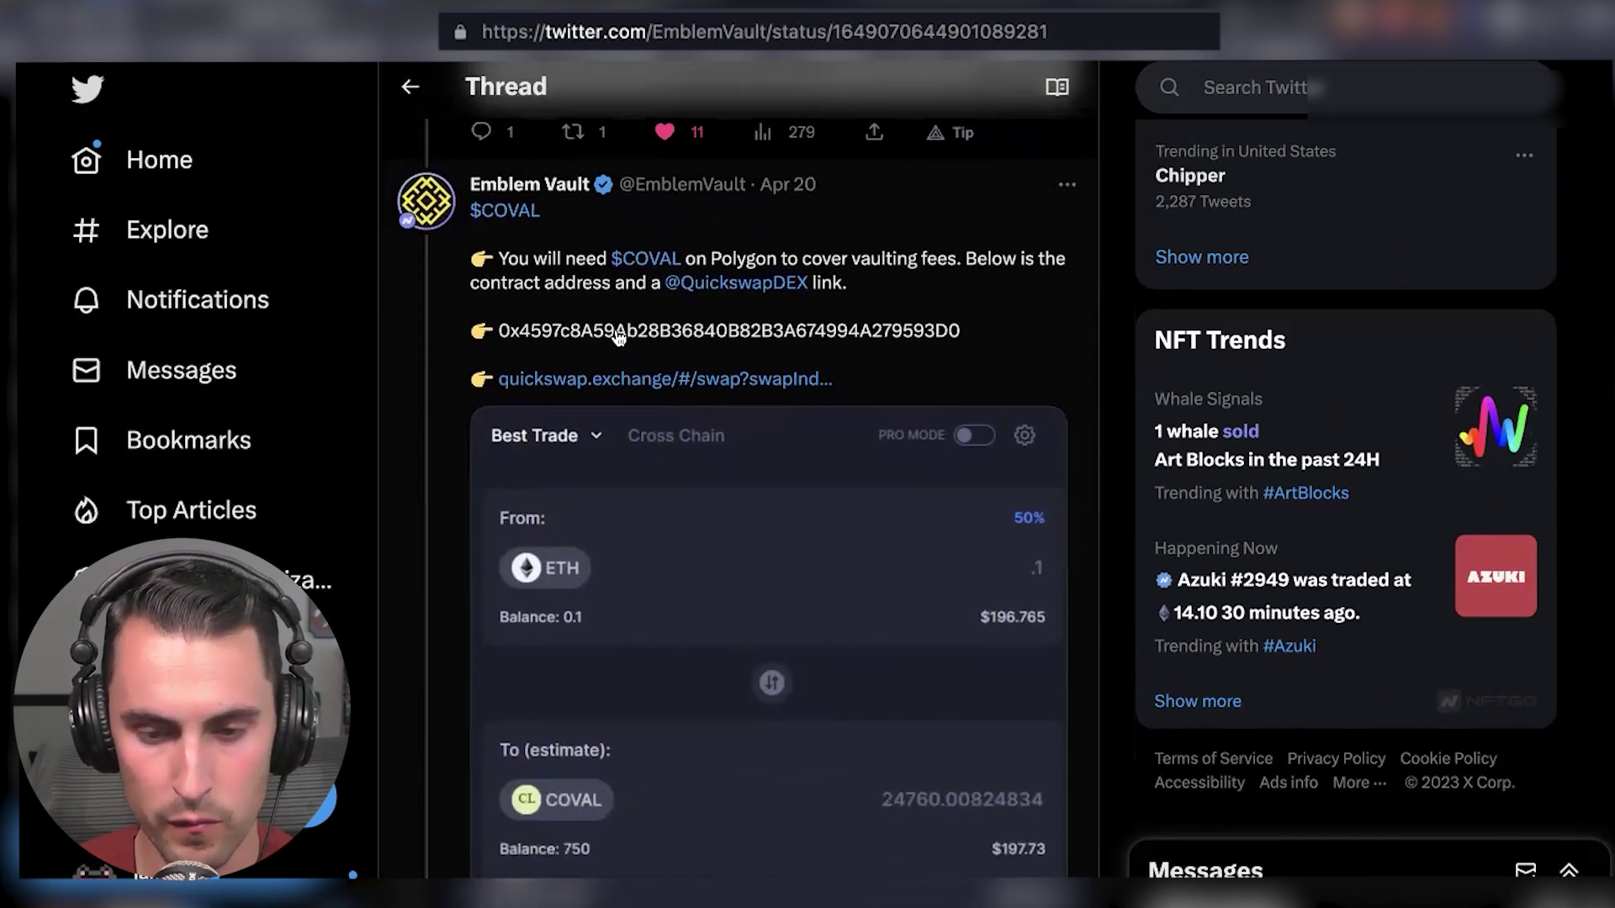
{"action": "scroll", "coordinate": [620, 337], "scroll_direction": "down", "scroll_amount": 1}
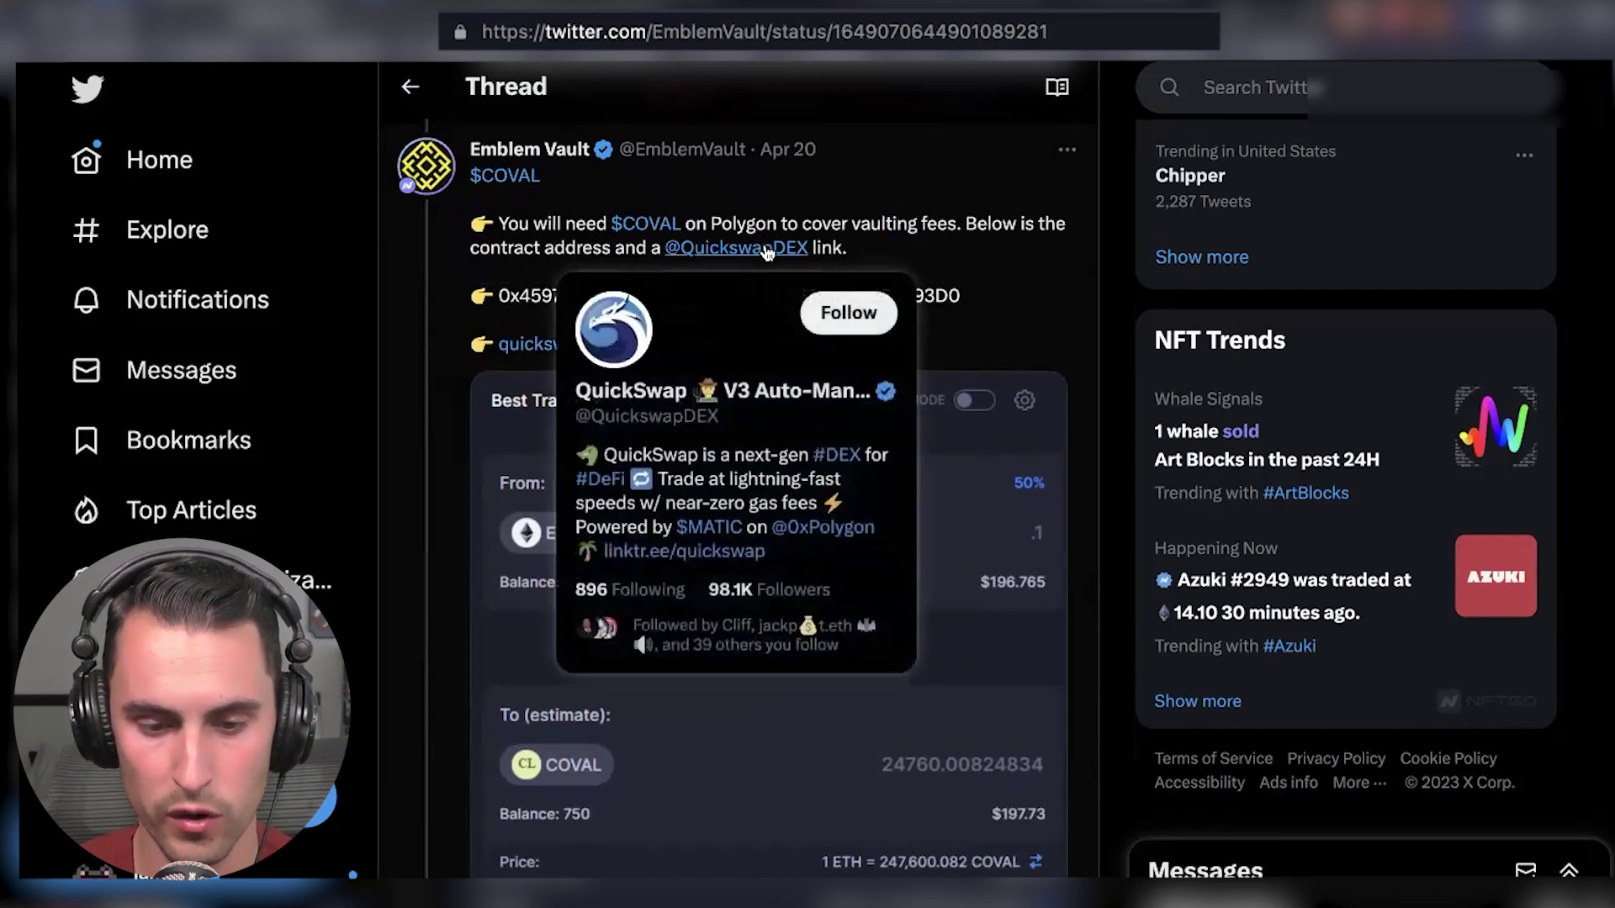
{"action": "scroll", "coordinate": [1095, 376], "scroll_direction": "down", "scroll_amount": 5}
{"action": "scroll", "coordinate": [1095, 376], "scroll_direction": "down", "scroll_amount": 5}
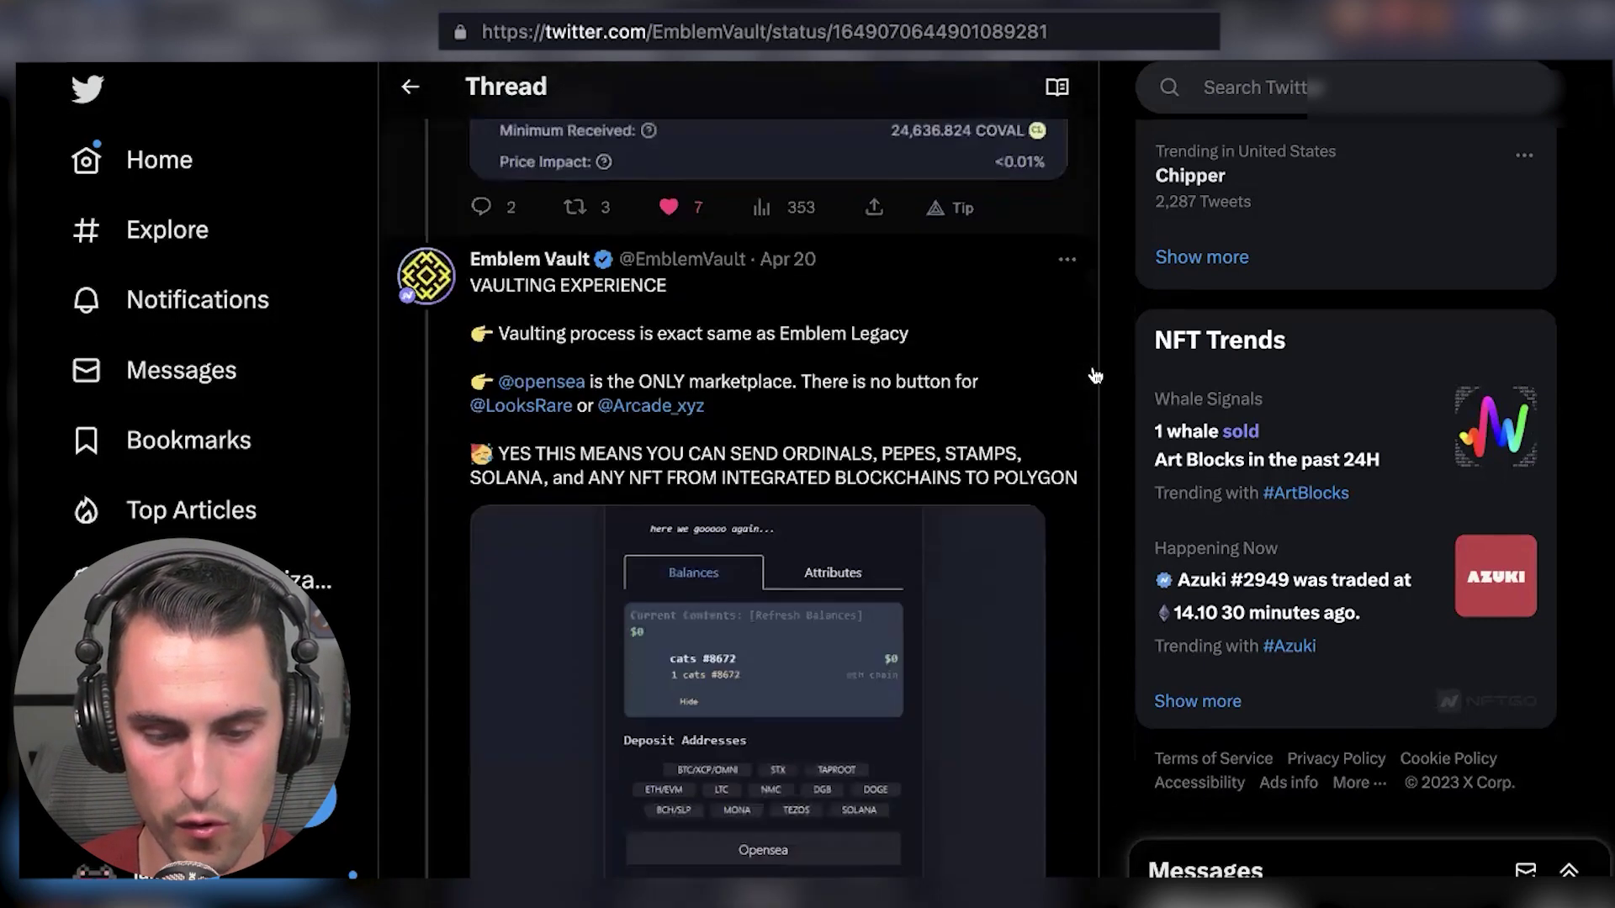
{"action": "scroll", "coordinate": [864, 401], "scroll_direction": "down", "scroll_amount": 4}
{"action": "scroll", "coordinate": [864, 400], "scroll_direction": "down", "scroll_amount": 8}
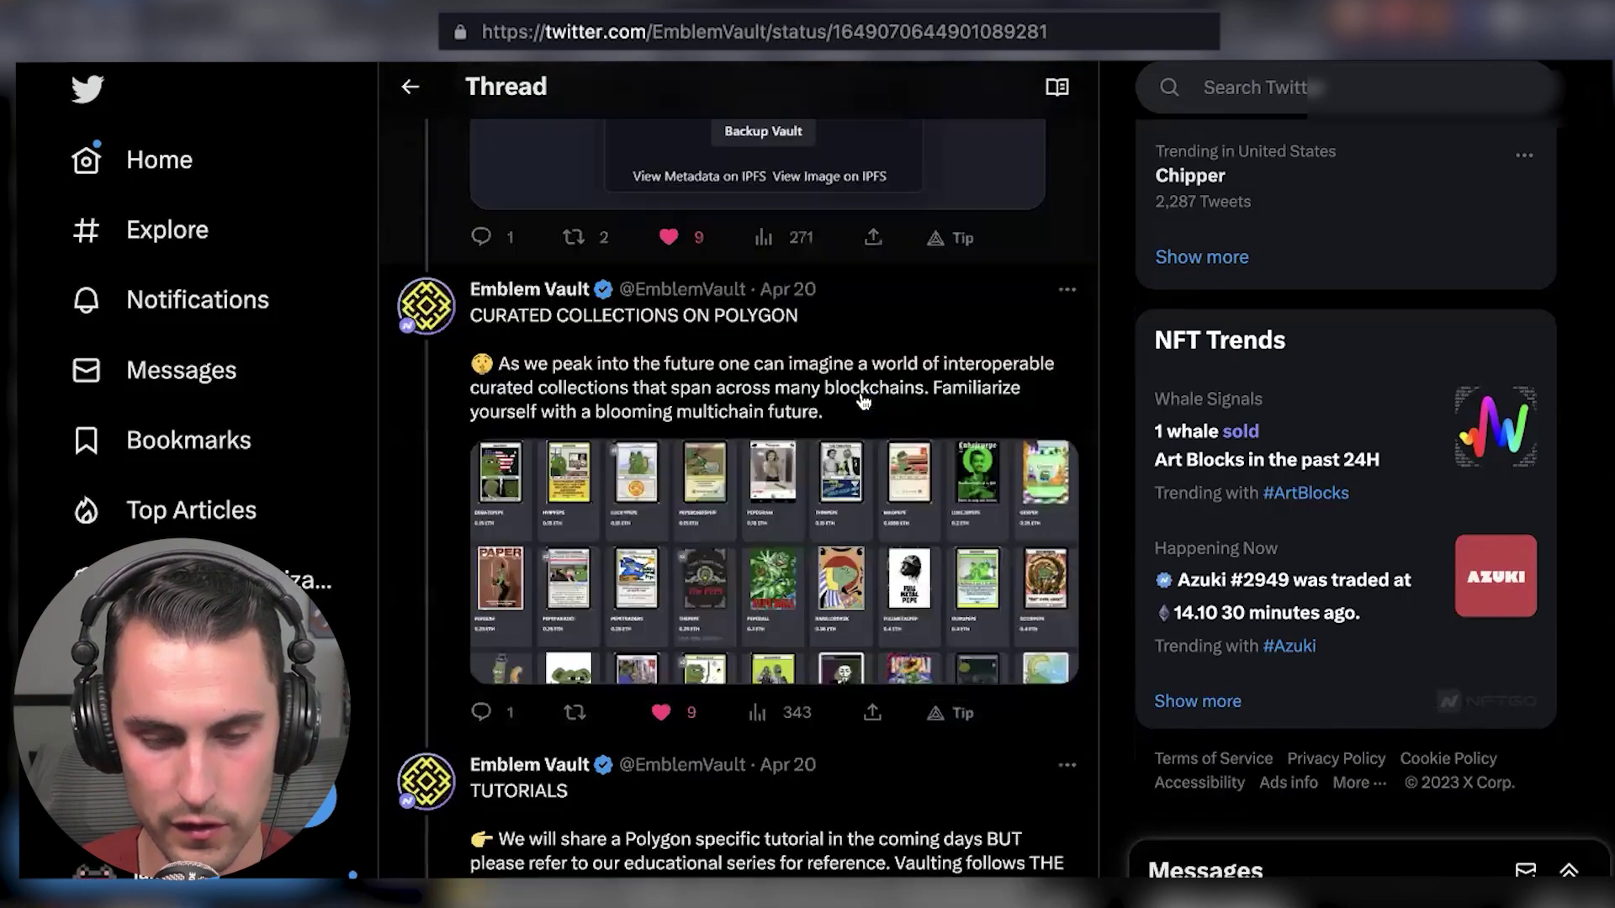
{"action": "scroll", "coordinate": [863, 400], "scroll_direction": "down", "scroll_amount": 9}
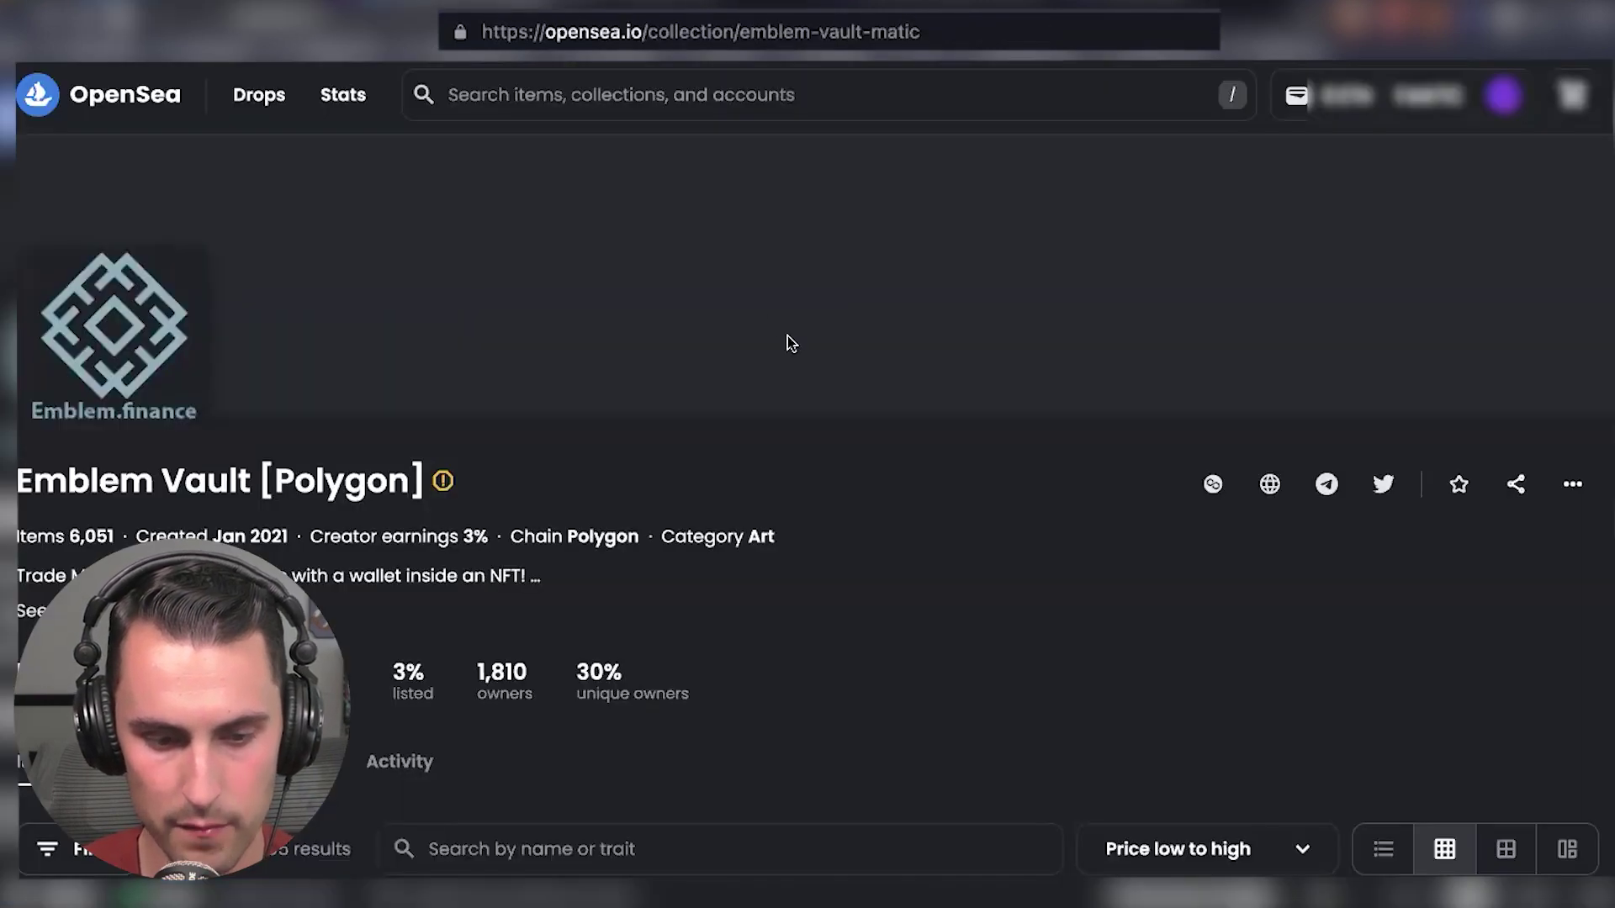
Step: Review the Emblem Vault [Polygon] collection's statistics and listed items on OpenSea
{"action": "scroll", "coordinate": [848, 452], "scroll_direction": "down", "scroll_amount": 2}
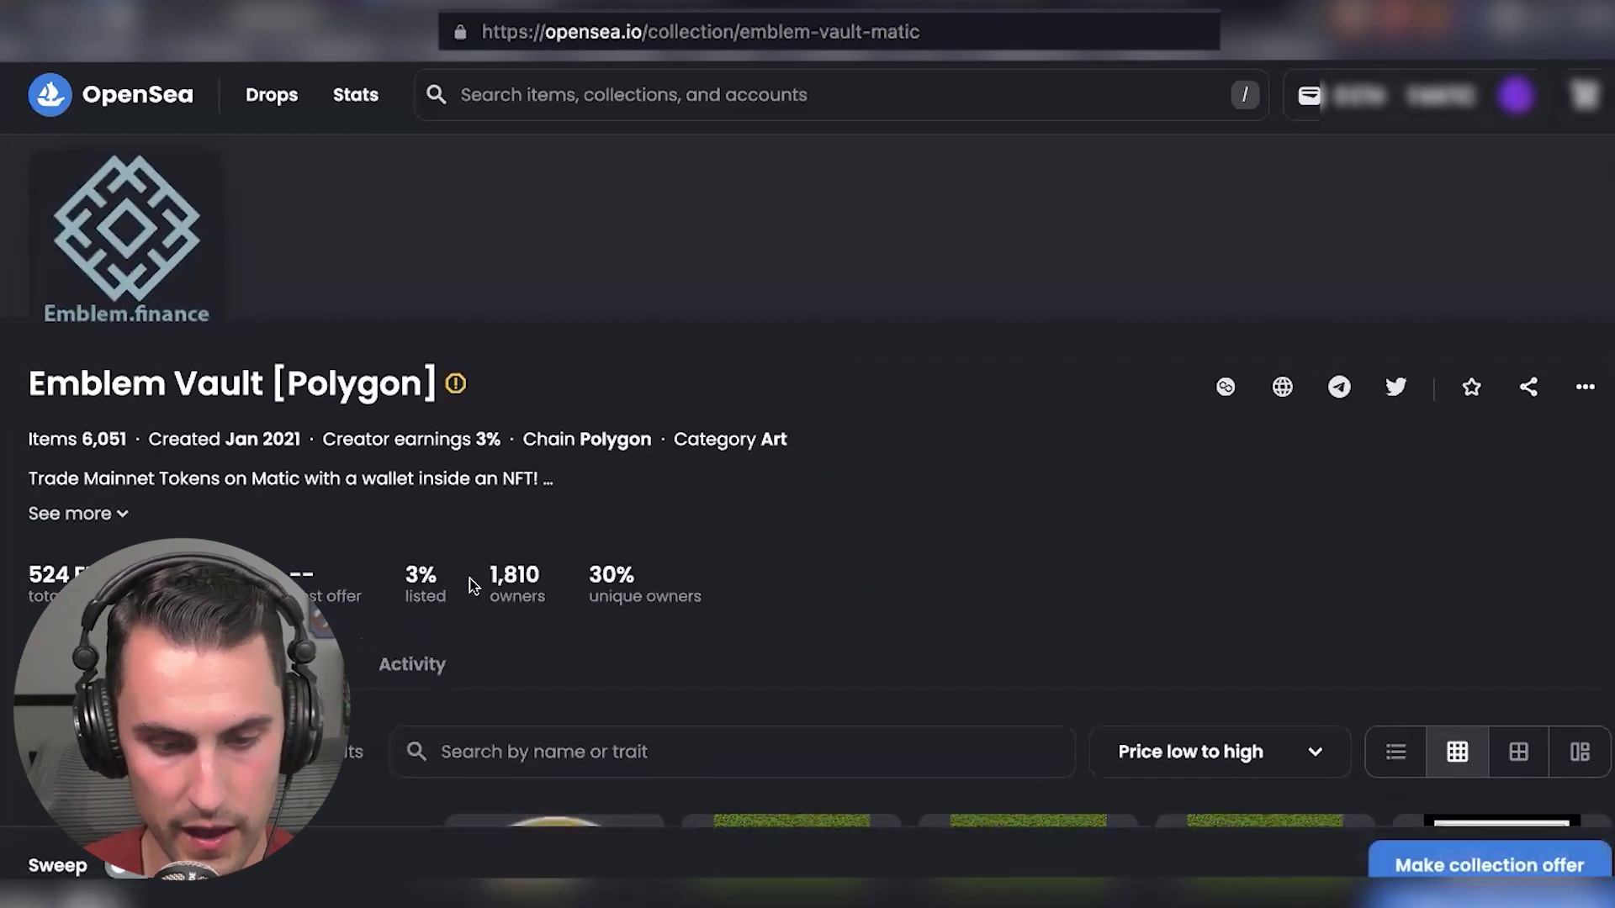
{"action": "scroll", "coordinate": [613, 371], "scroll_direction": "down", "scroll_amount": 2}
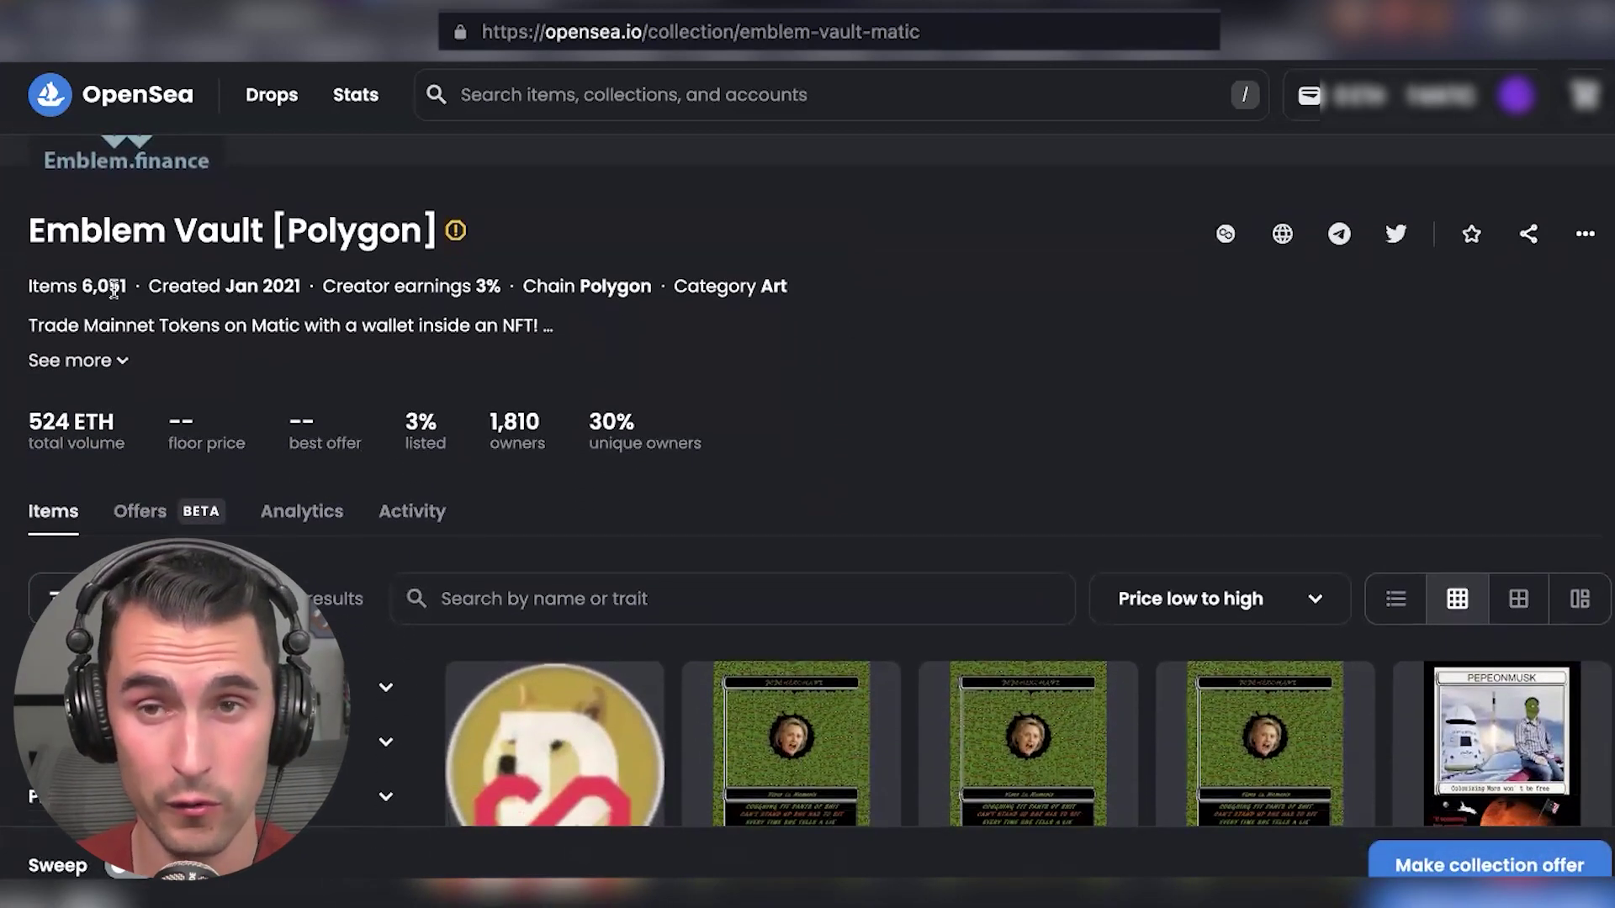
{"action": "scroll", "coordinate": [592, 303], "scroll_direction": "up", "scroll_amount": 4}
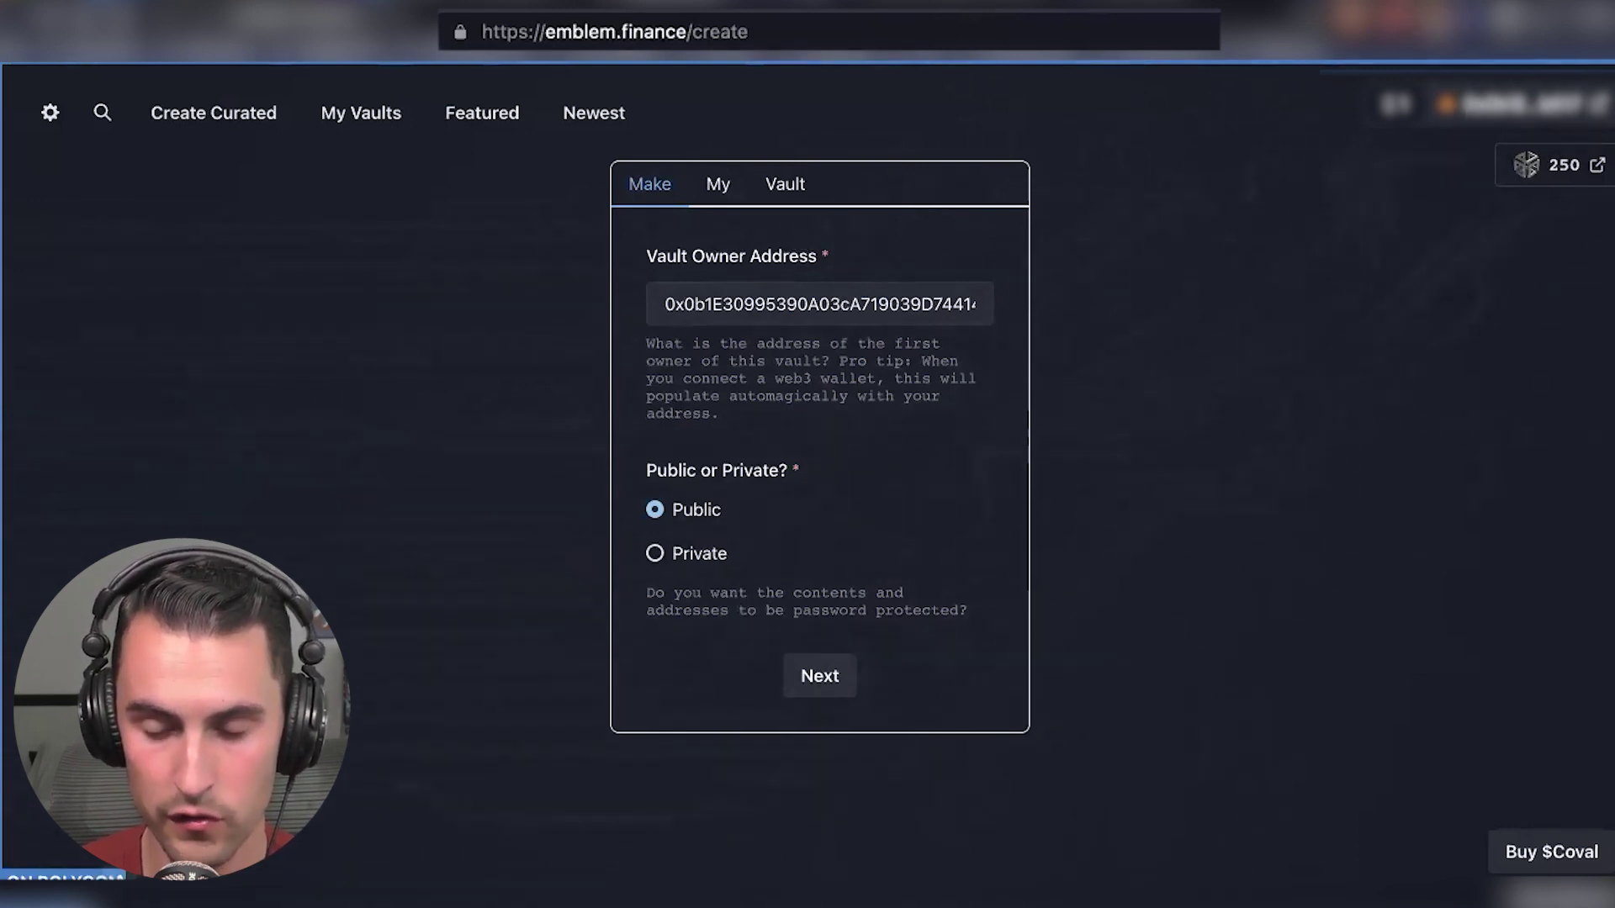
Step: Open the MetaMask wallet from the Emblem Vault page and expand it to the full-page view
{"action": "left_click", "coordinate": [1432, 21]}
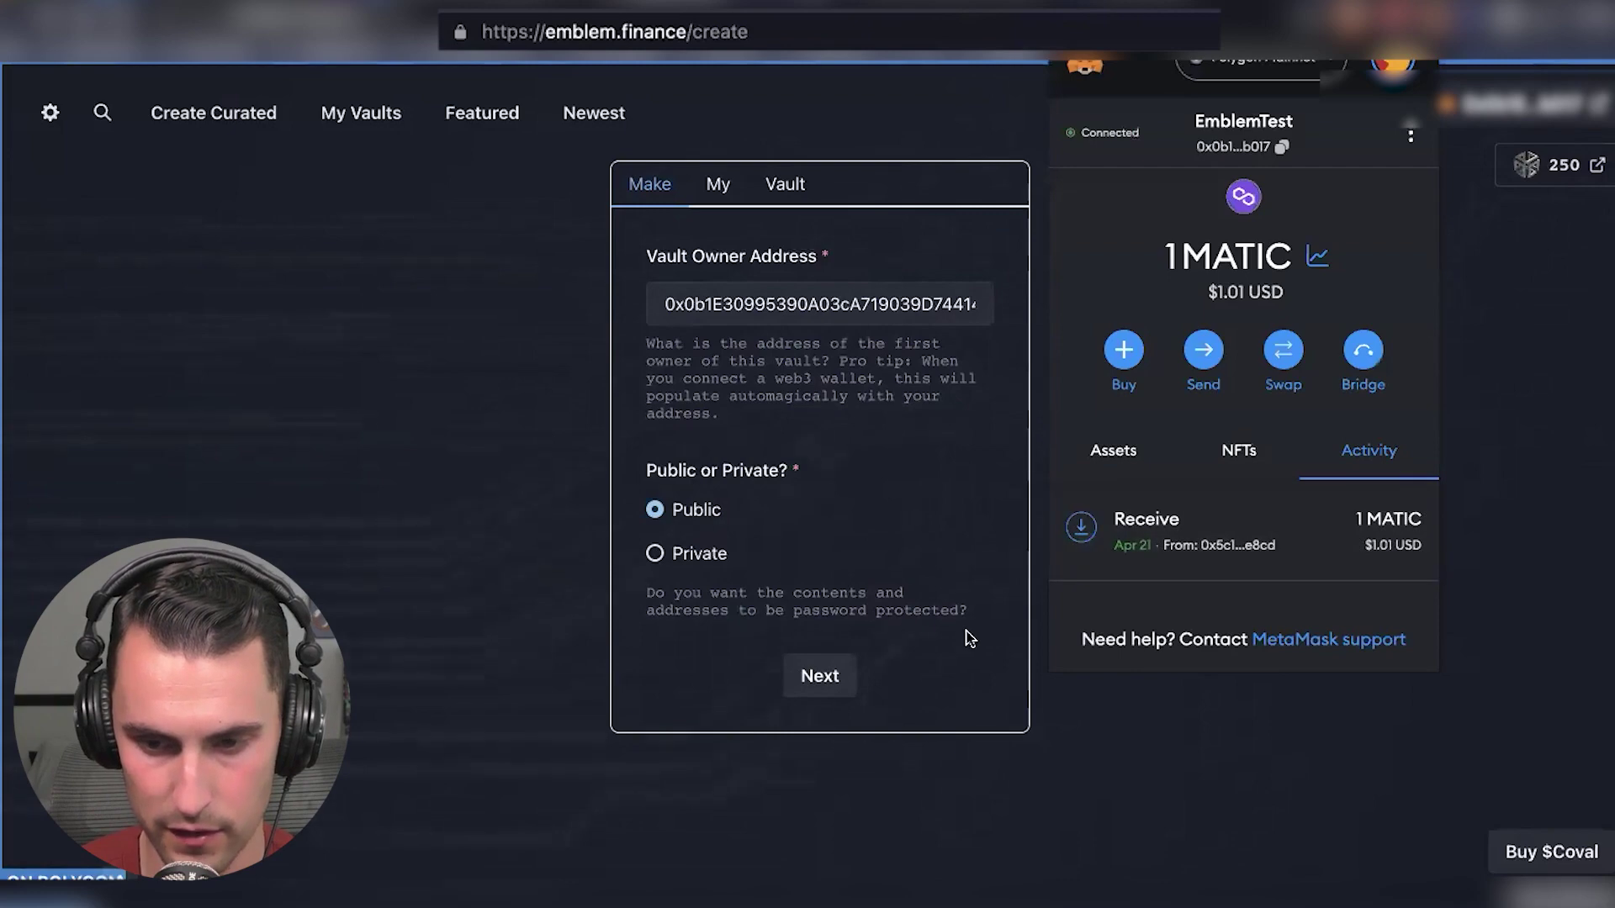
{"action": "left_click", "coordinate": [1409, 136]}
{"action": "left_click", "coordinate": [1346, 260]}
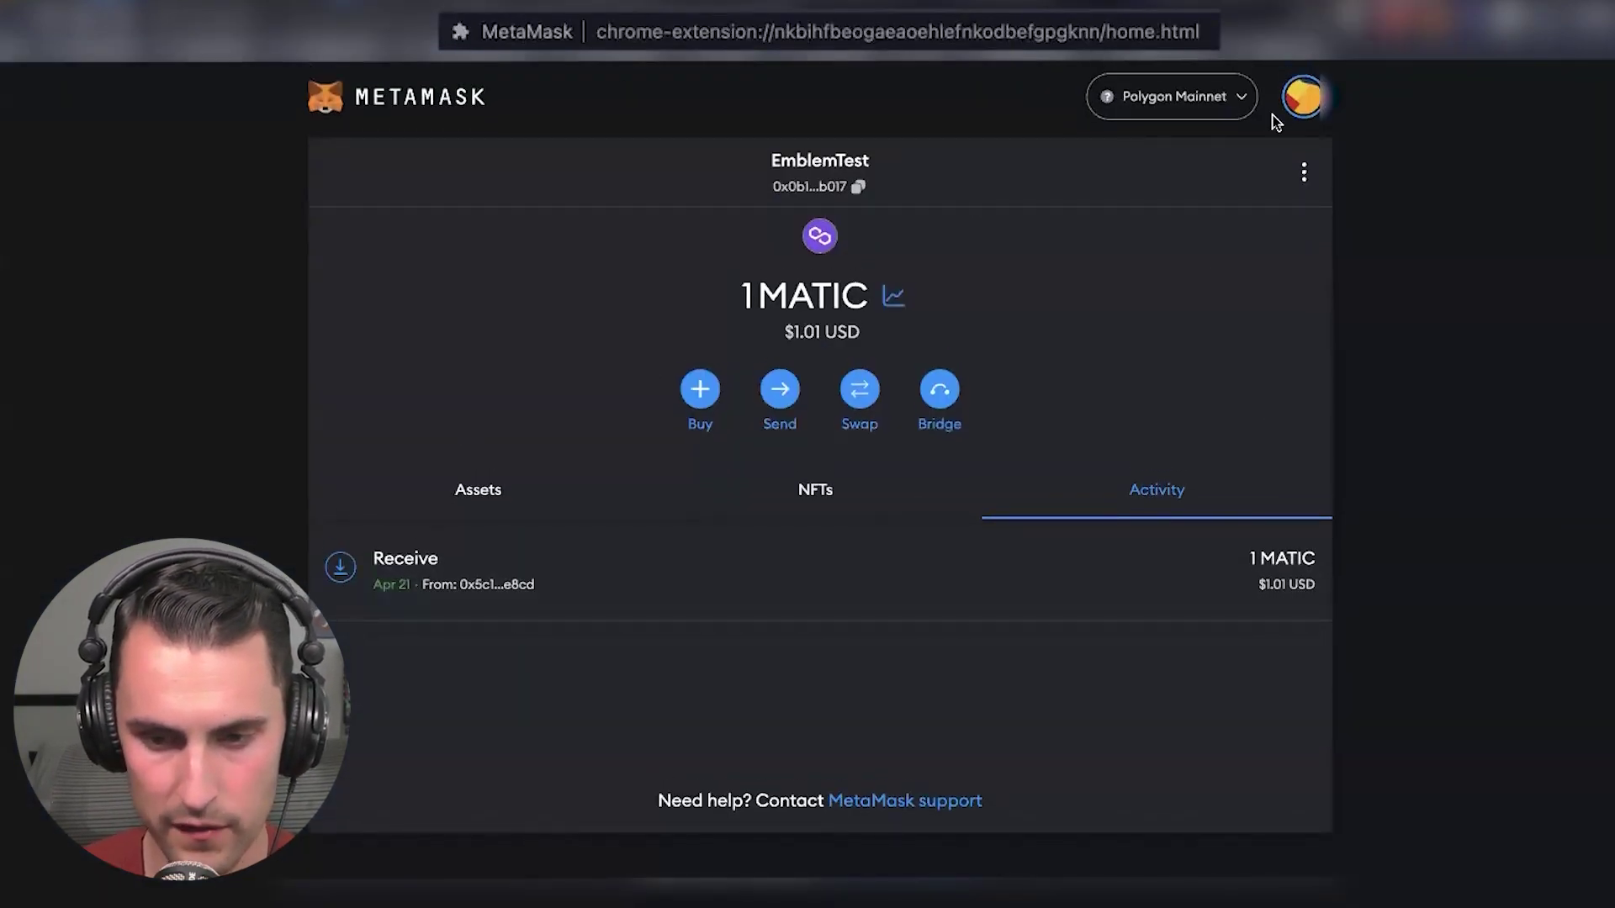
Step: Switch the wallet network to Ethereum Mainnet and return it to Polygon Mainnet
{"action": "left_click", "coordinate": [1212, 94]}
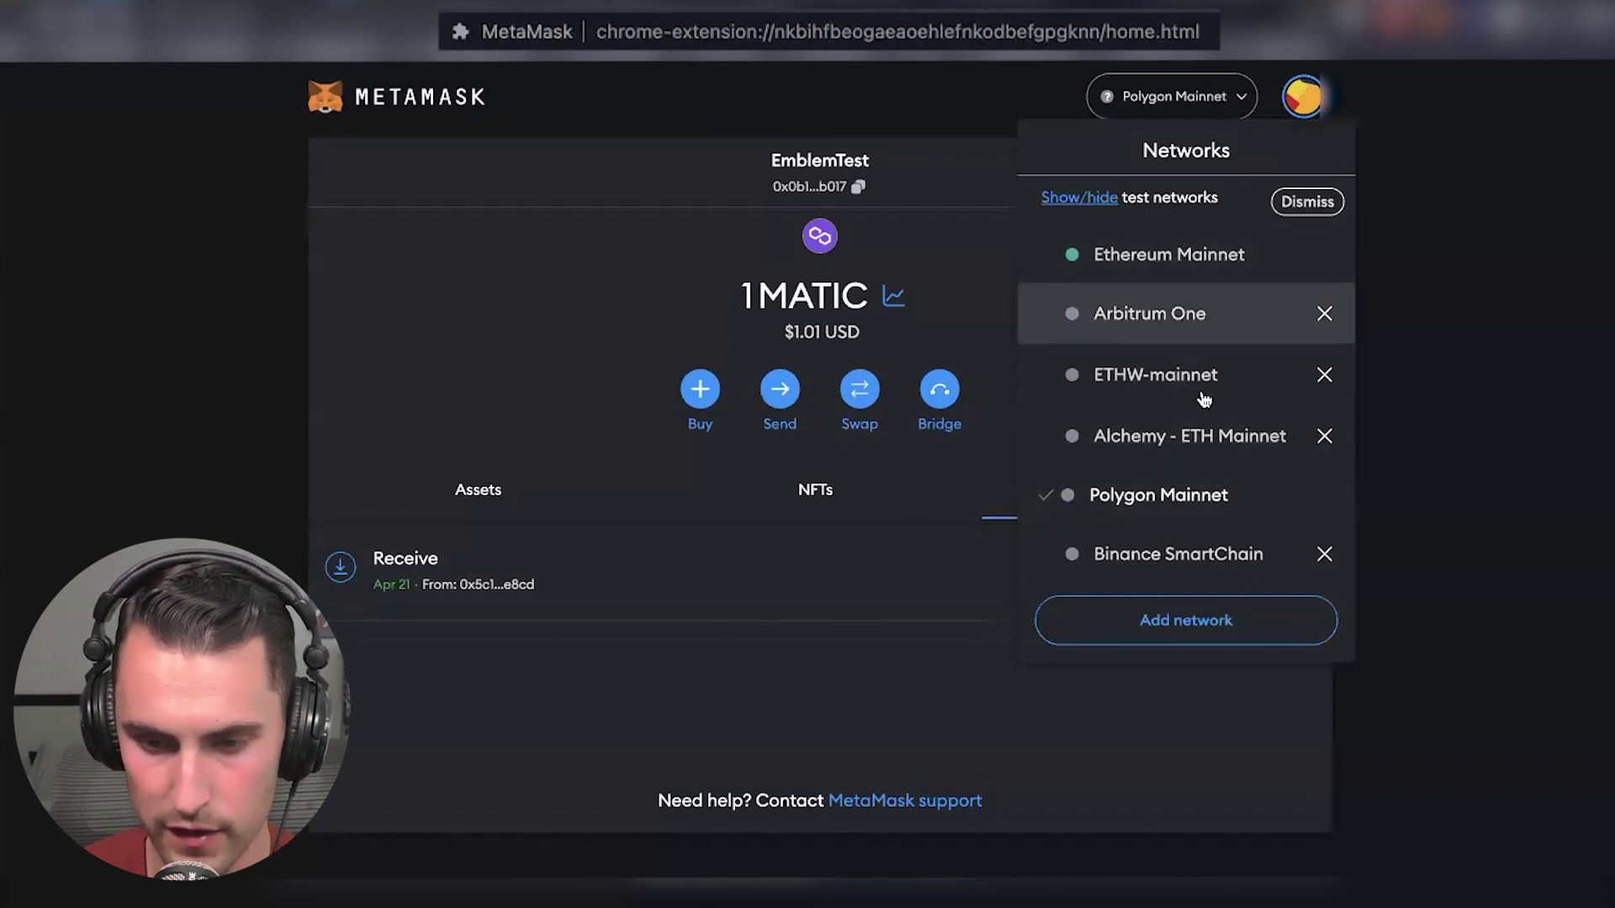
{"action": "left_click", "coordinate": [1169, 253]}
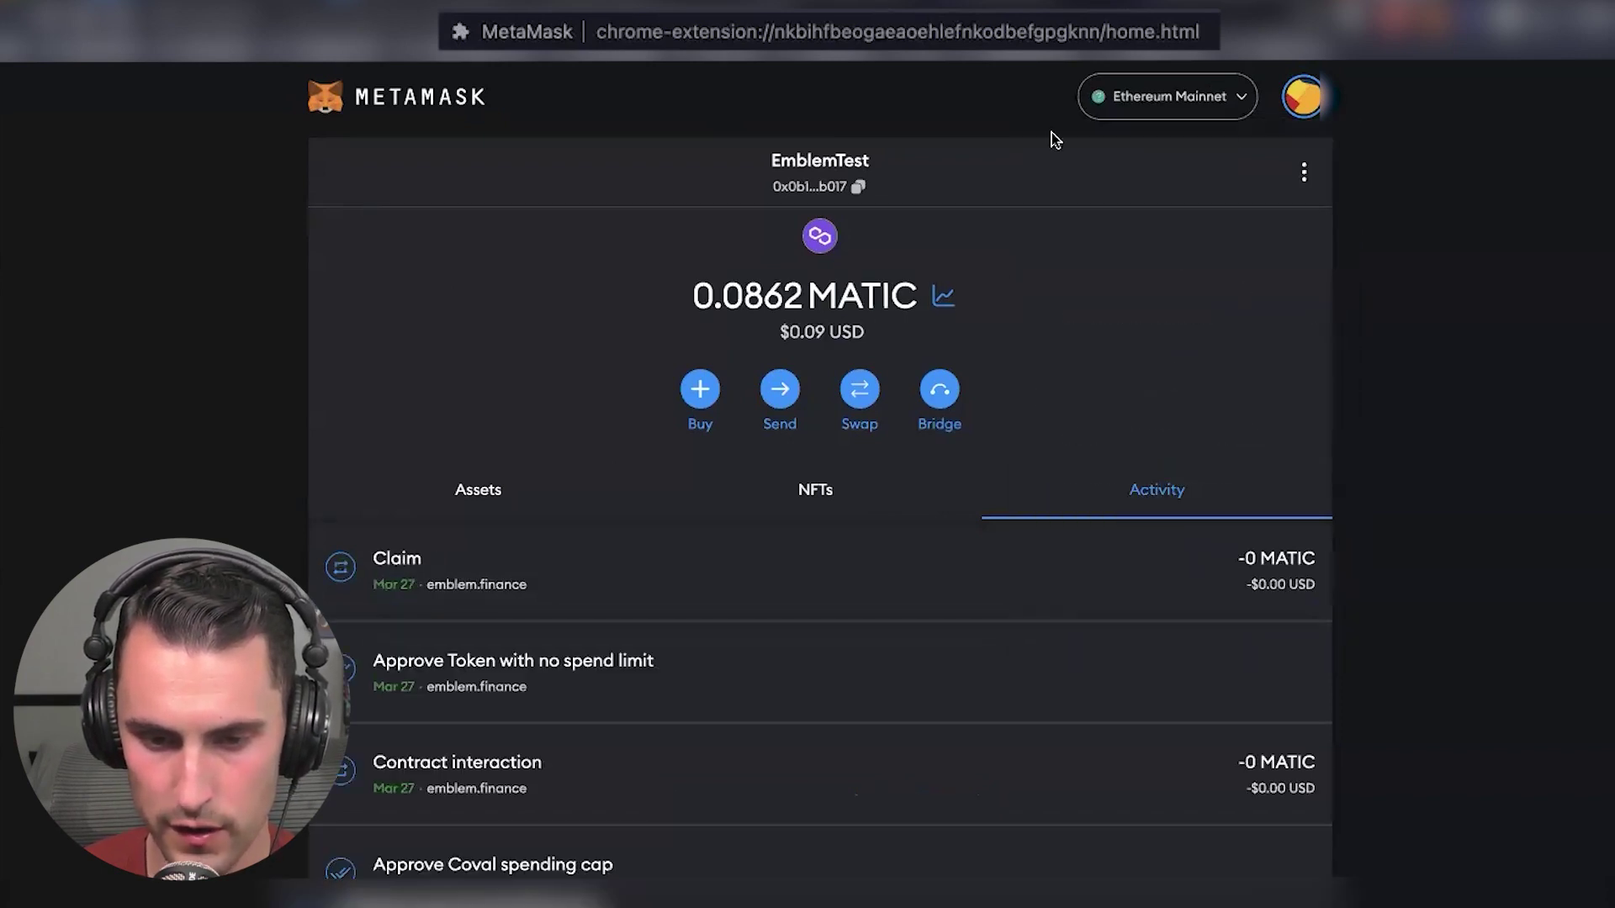
{"action": "left_click", "coordinate": [1211, 101]}
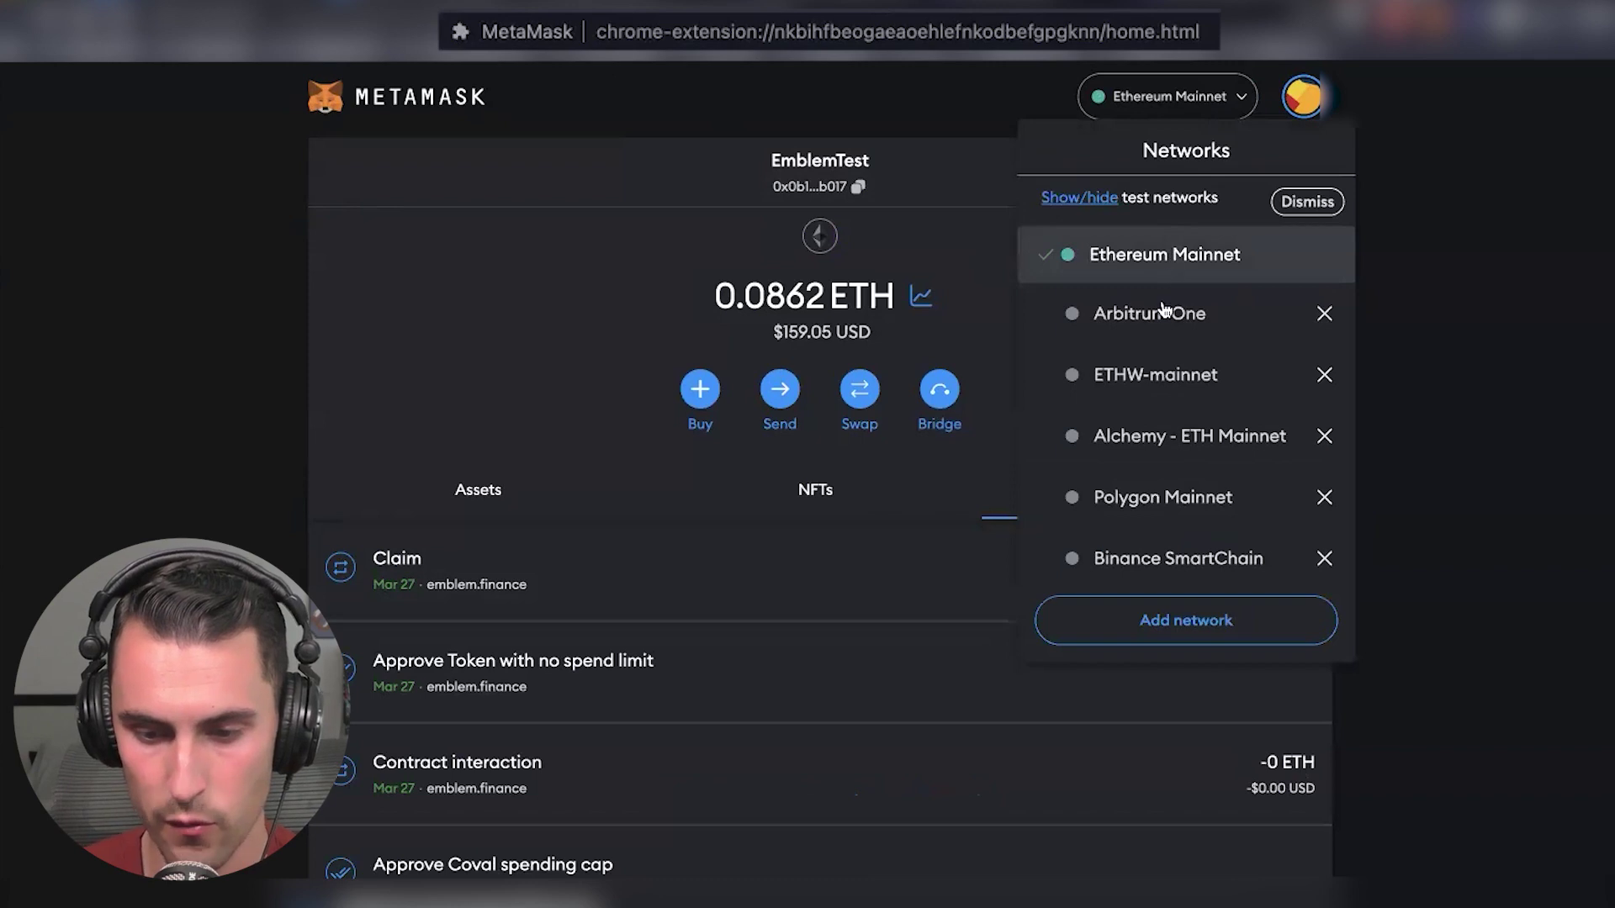
{"action": "left_click", "coordinate": [1176, 502]}
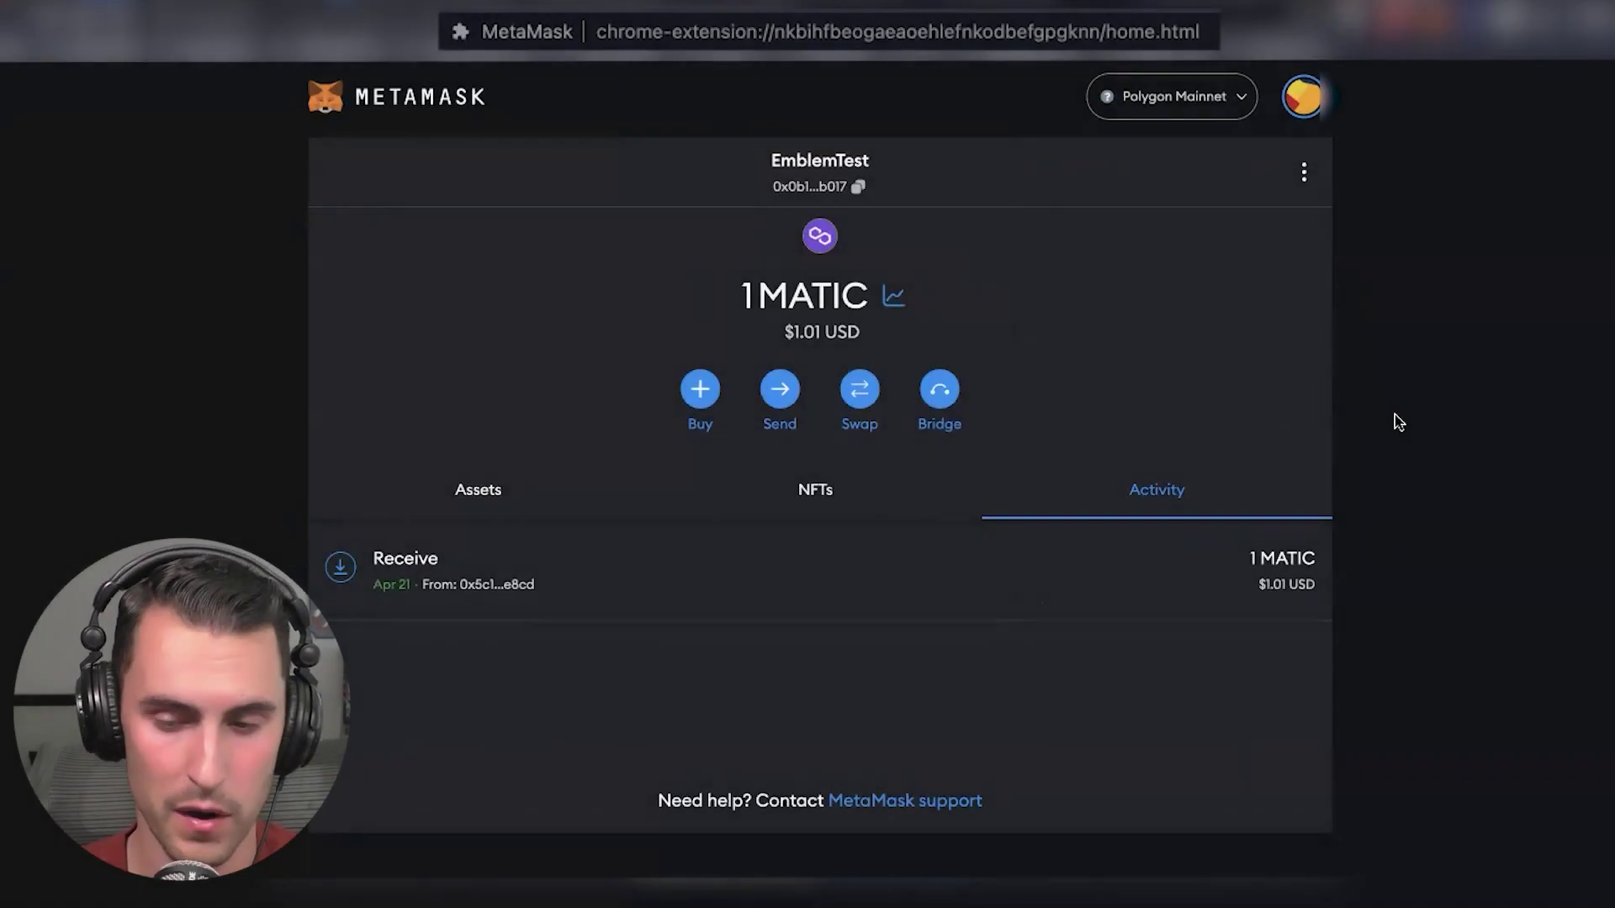
Step: Return to the Emblem Vault creation form, keep the vault public, and proceed to its name and description page
{"action": "left_click", "coordinate": [1286, 3]}
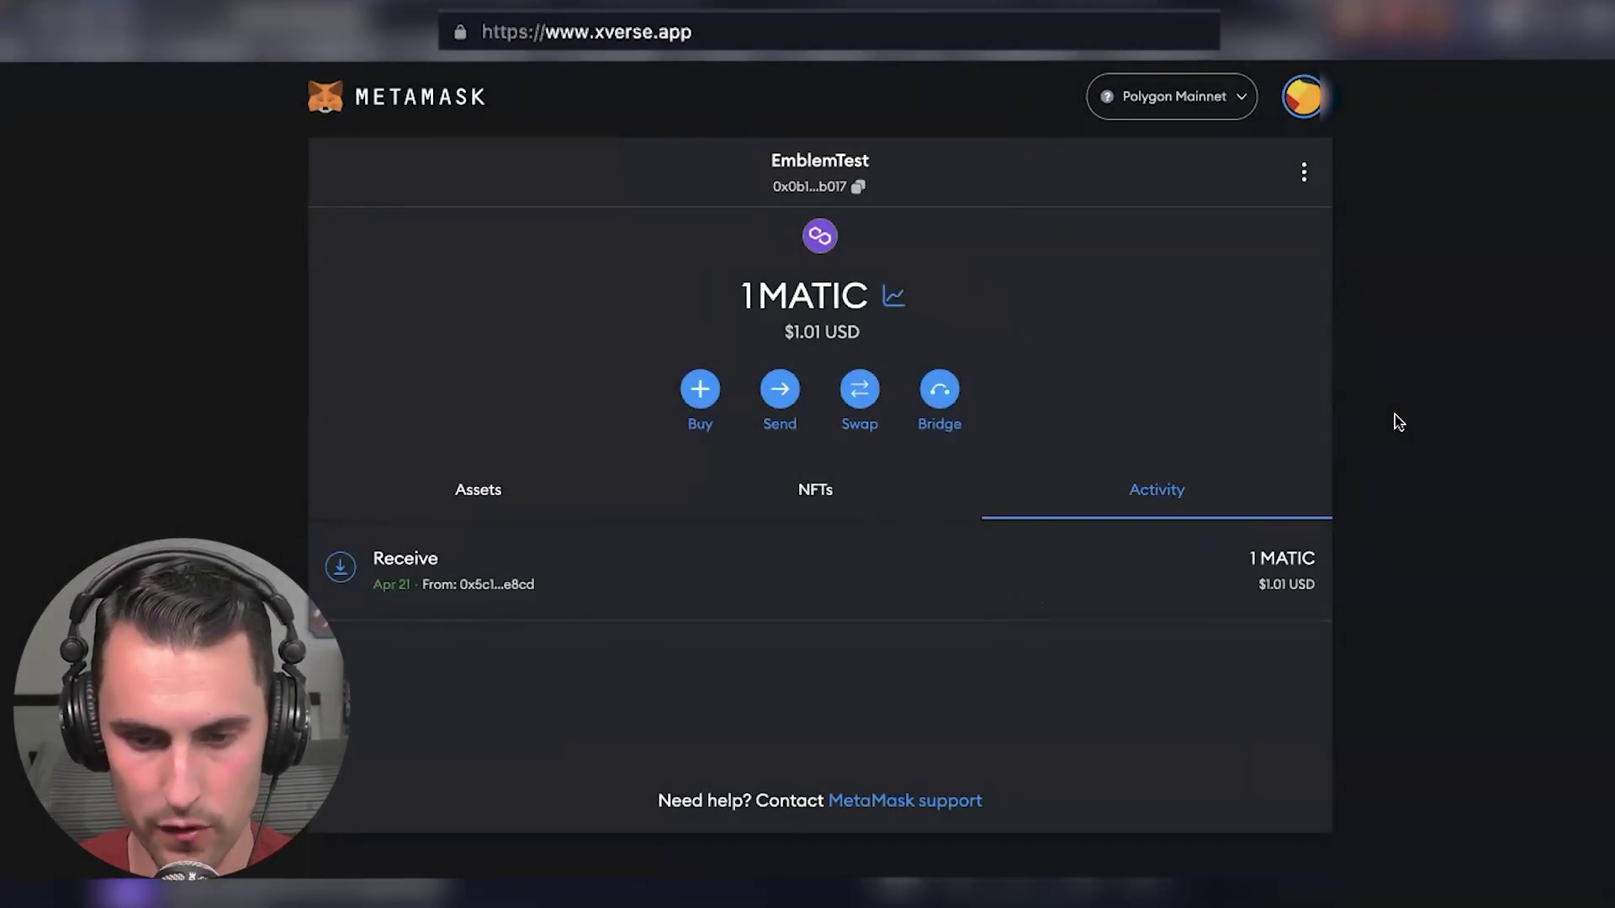
{"action": "left_click", "coordinate": [1093, 4]}
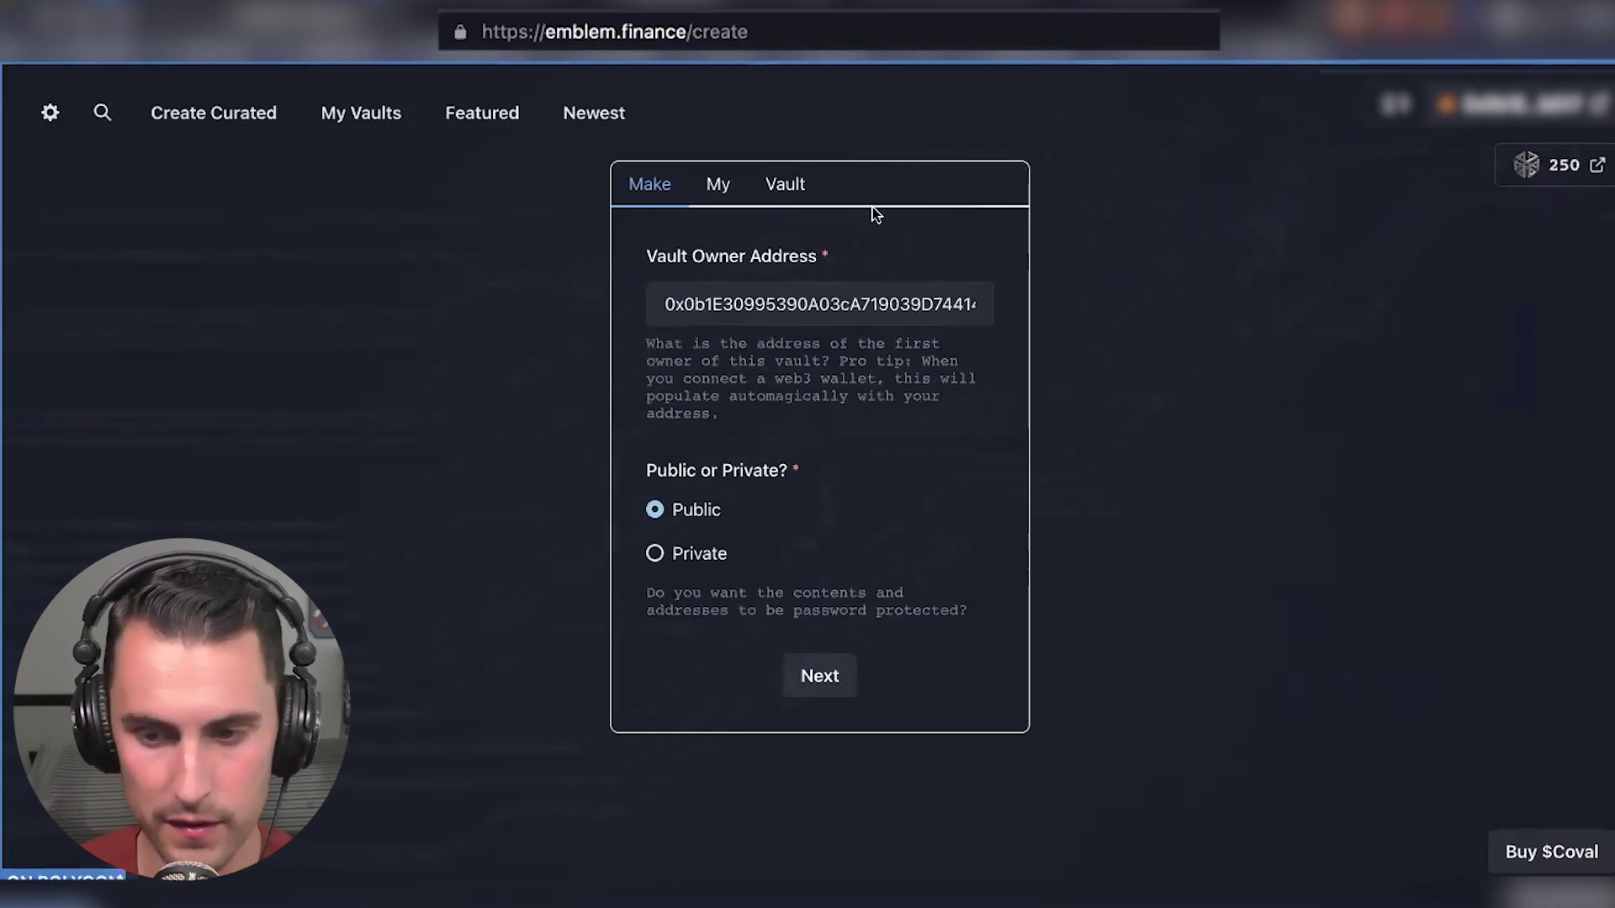
{"action": "left_click", "coordinate": [816, 680]}
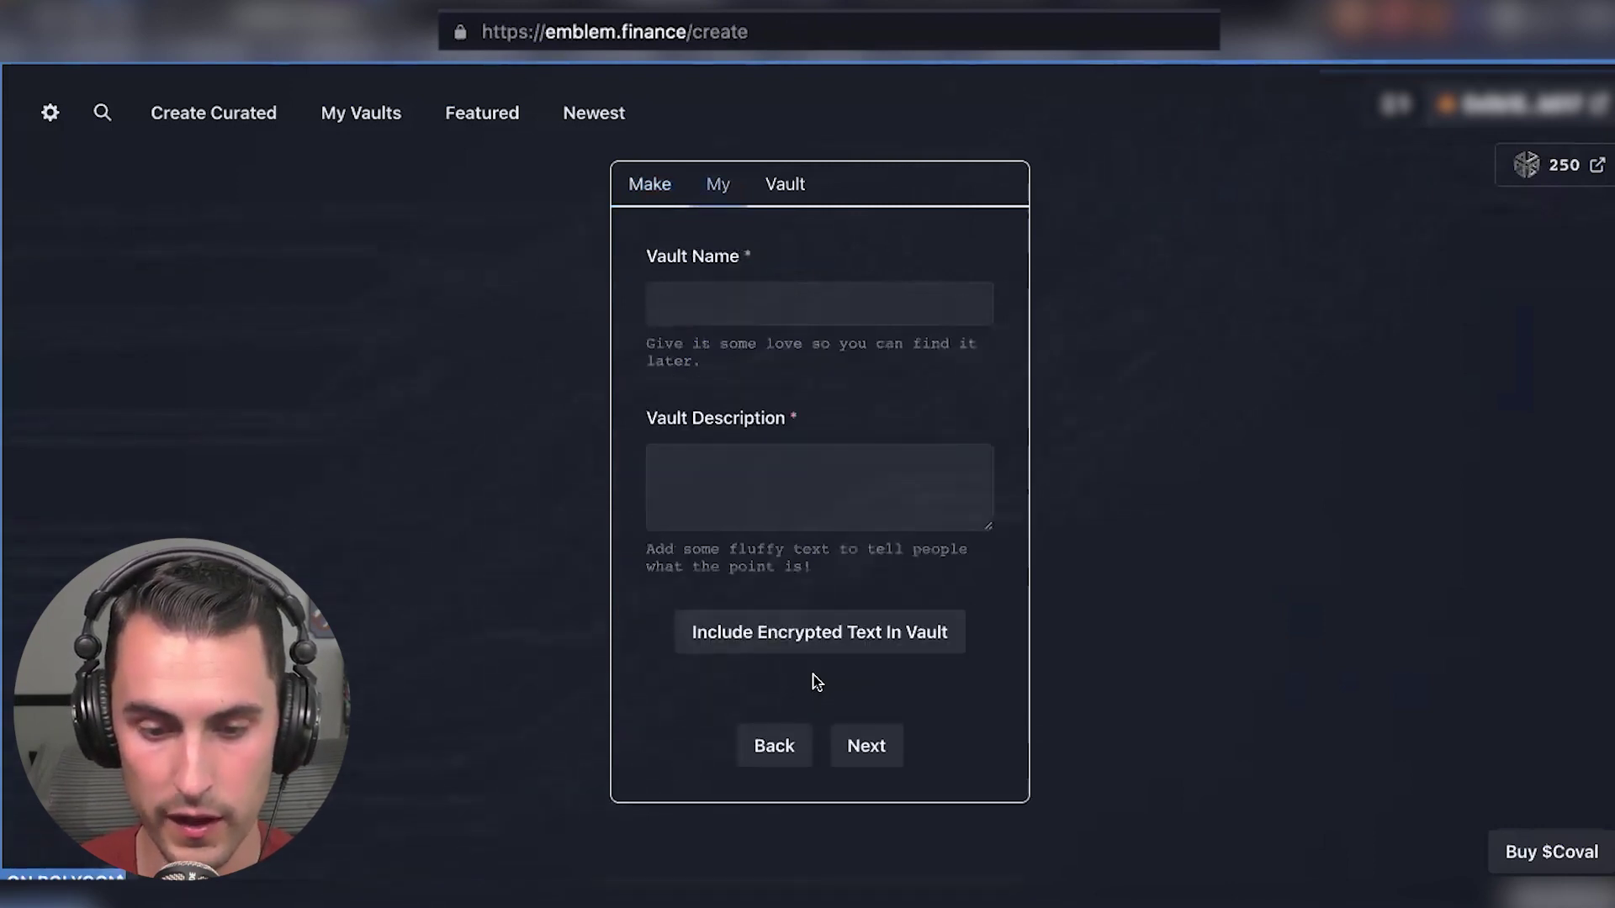
{"action": "left_click", "coordinate": [755, 303]}
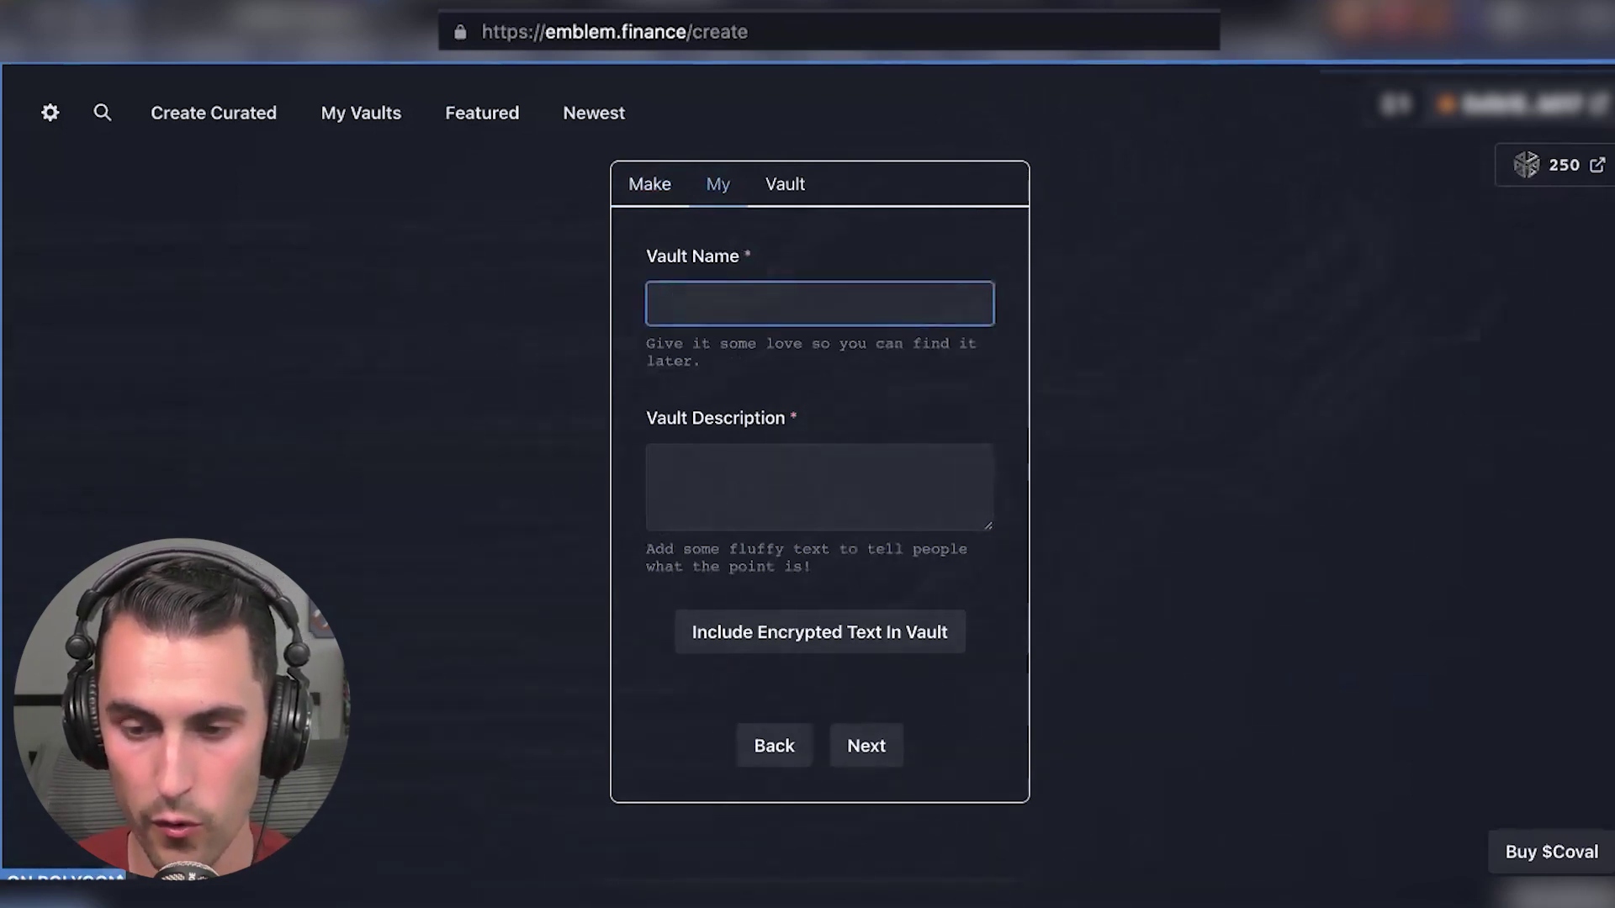
Step: Switch to the Xverse wallet page of Inscription 568966 and save its ape image
{"action": "key", "text": "ctrl+Tab"}
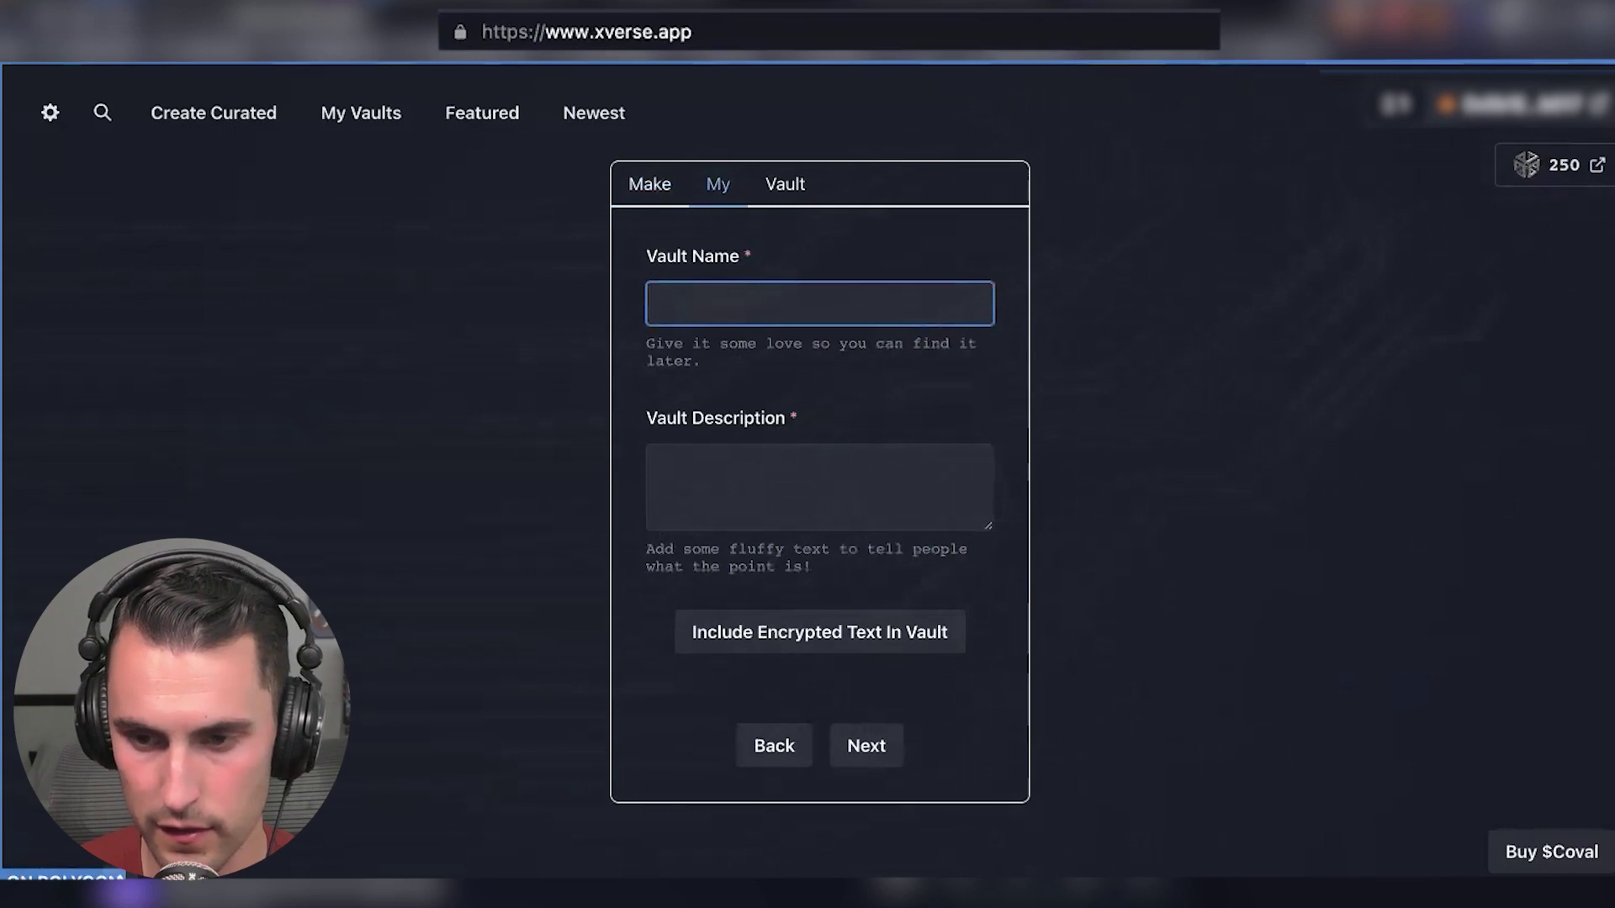
{"action": "key", "text": "ctrl+Tab"}
{"action": "scroll", "coordinate": [520, 401], "scroll_direction": "down", "scroll_amount": 1}
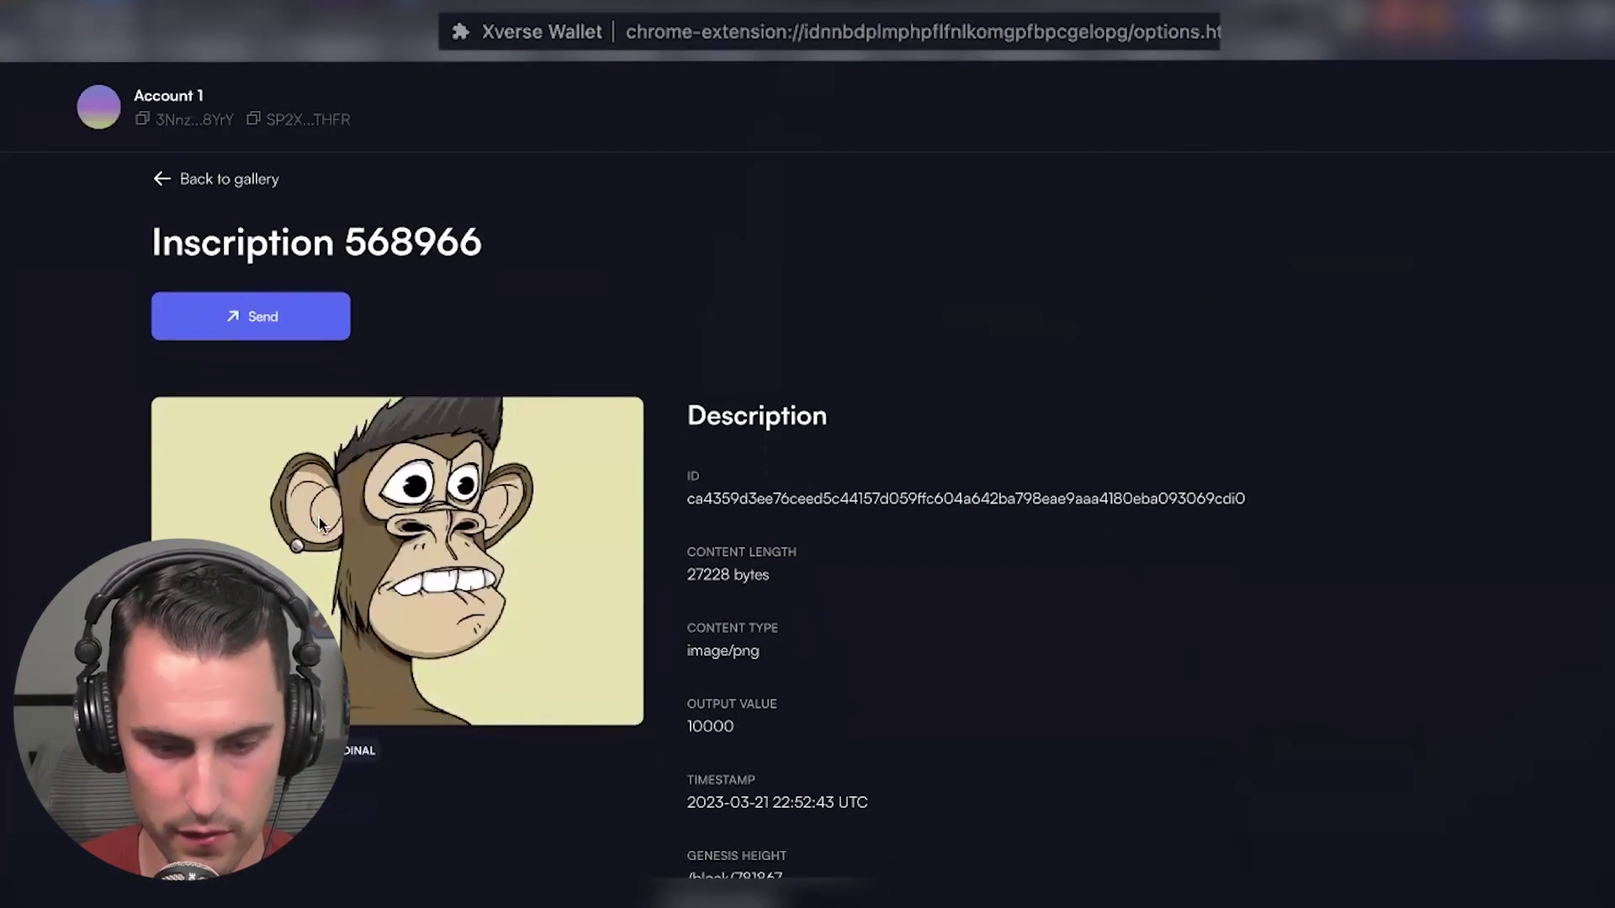
{"action": "right_click", "coordinate": [320, 520]}
{"action": "left_click", "coordinate": [368, 557]}
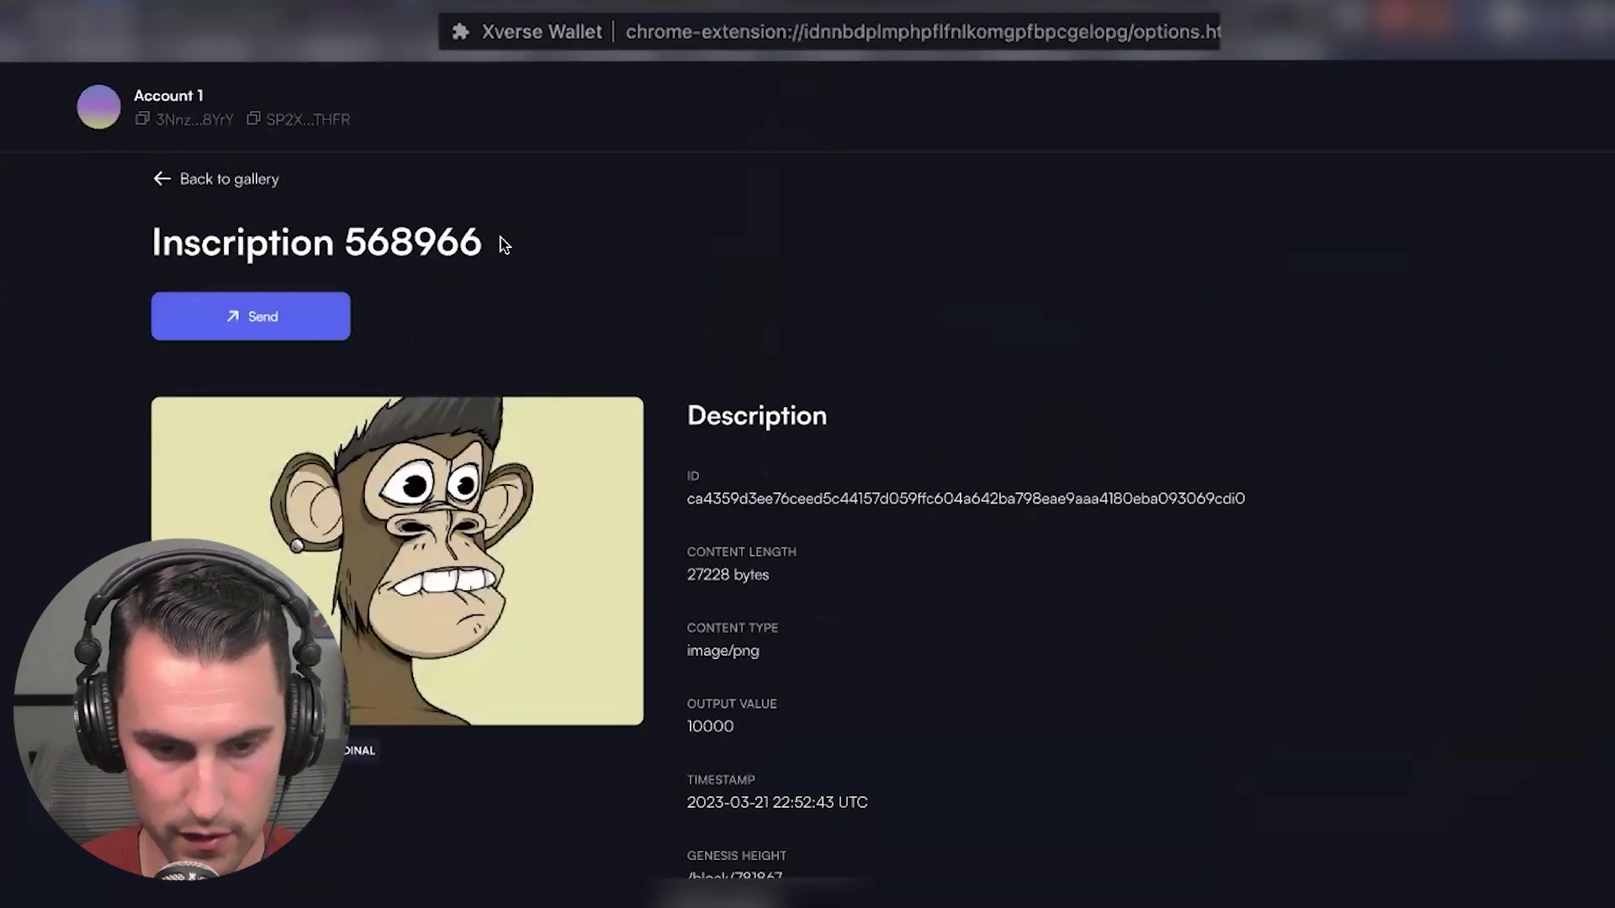
Step: Copy the inscription's title into the creation form and name the vault "BTC Ape (Inscription 568966)"
{"action": "left_click_drag", "start_coordinate": [501, 245], "coordinate": [65, 243]}
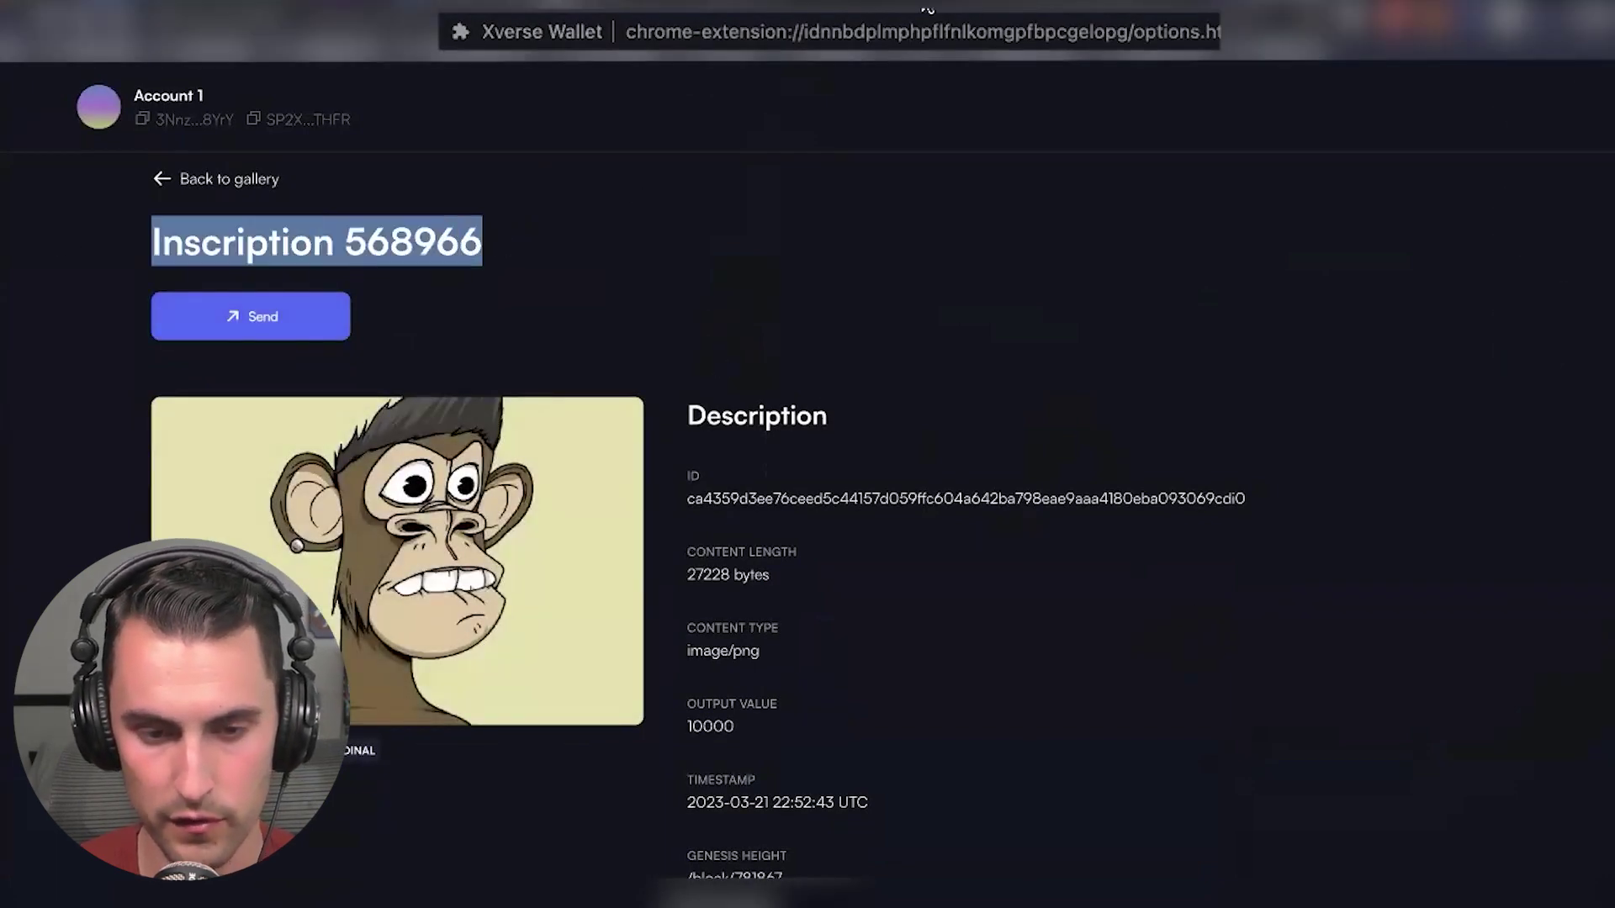
{"action": "key", "text": "ctrl+c"}
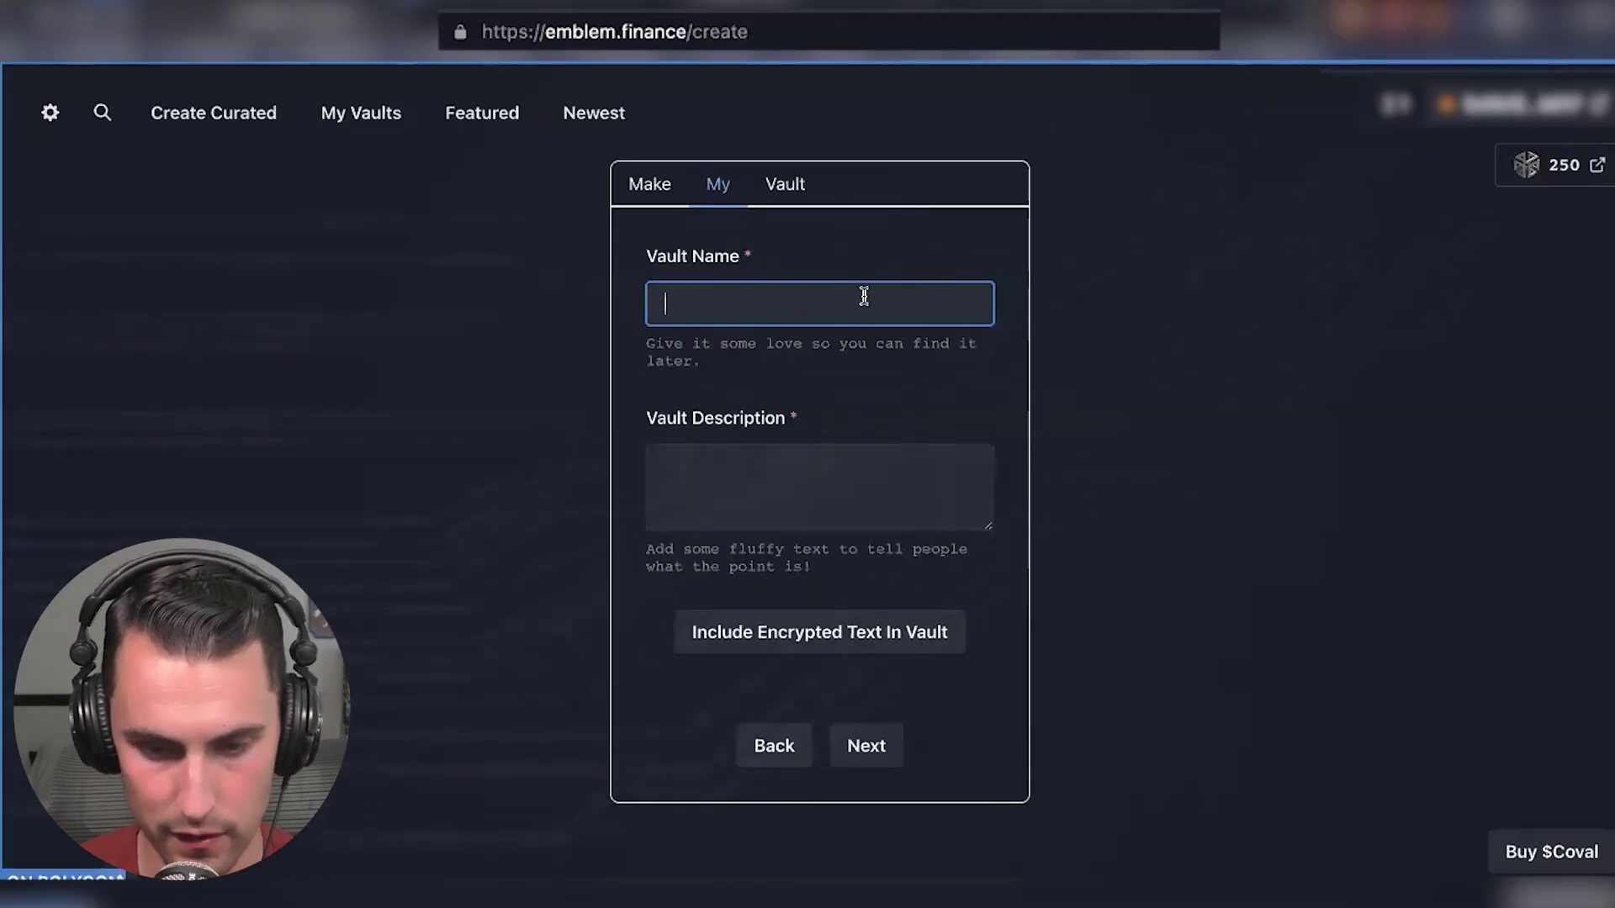
{"action": "key", "text": "ctrl+v"}
{"action": "left_click", "coordinate": [669, 304]}
{"action": "type", "text": "BTC Ape "}
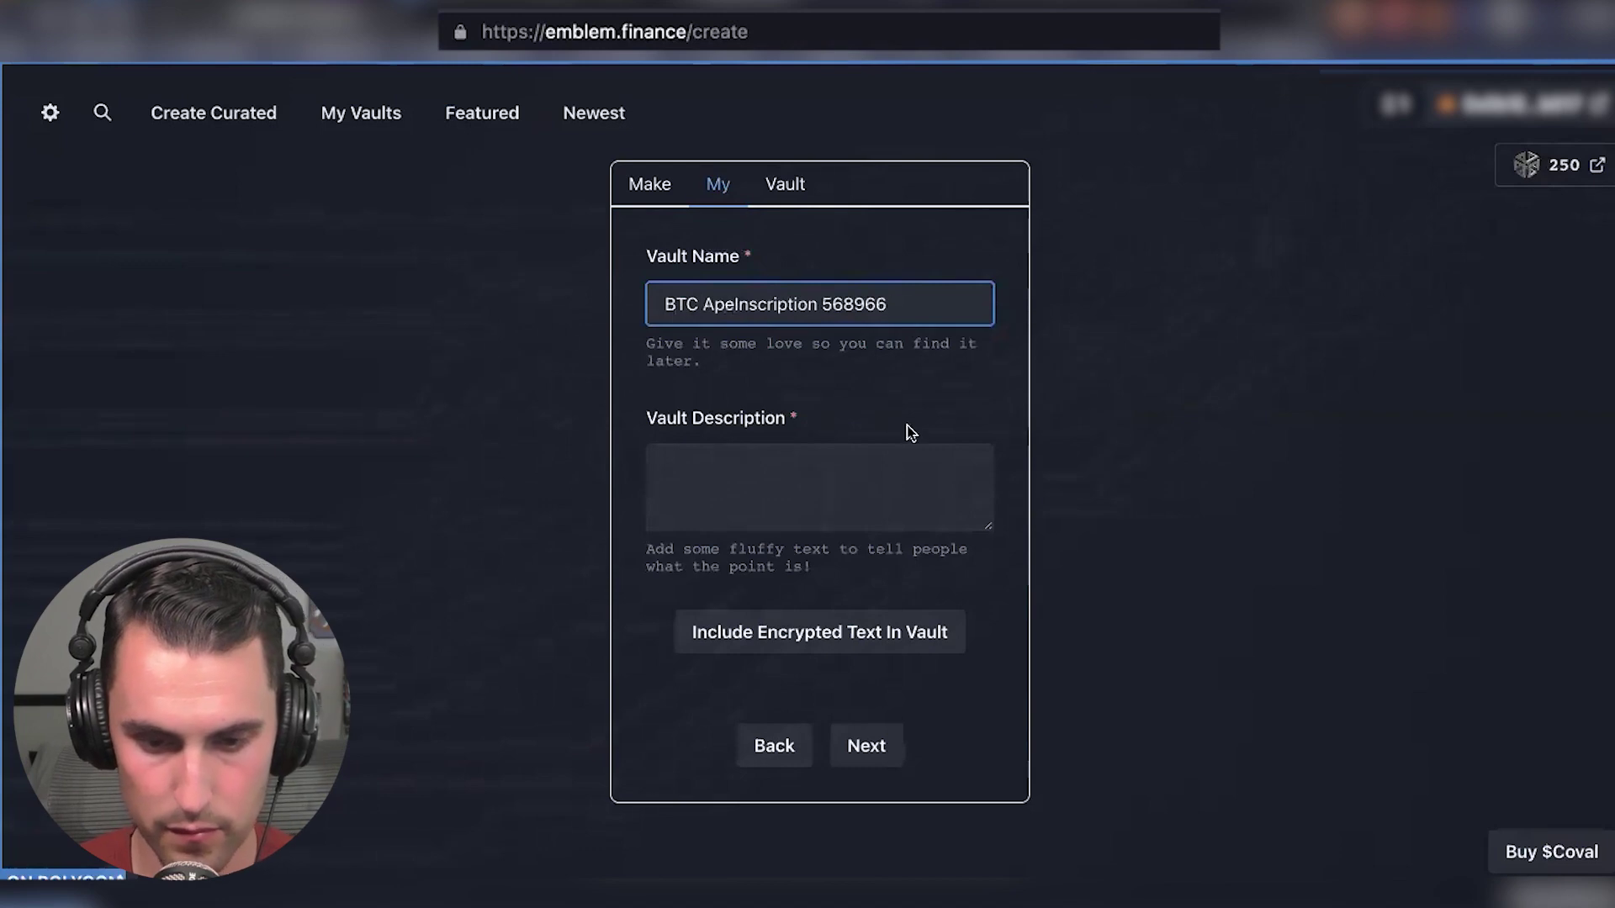
{"action": "type", "text": "("}
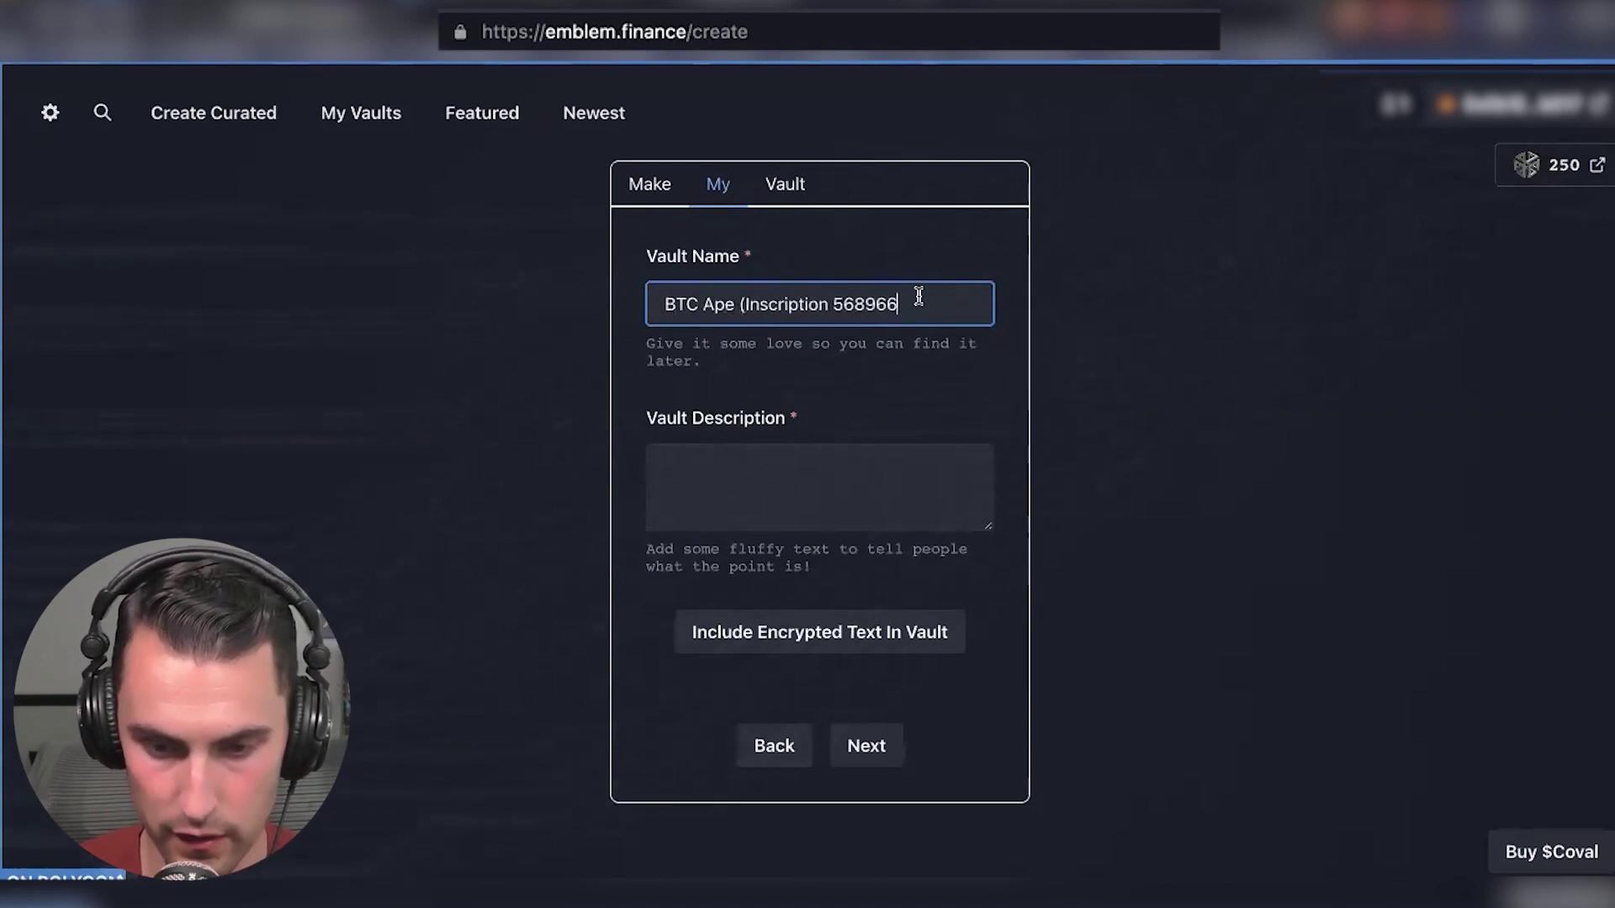
{"action": "key", "text": "End"}
{"action": "type", "text": ")"}
Step: Enter "This is a test." as the vault description and proceed to the vault image page
{"action": "left_click", "coordinate": [798, 511]}
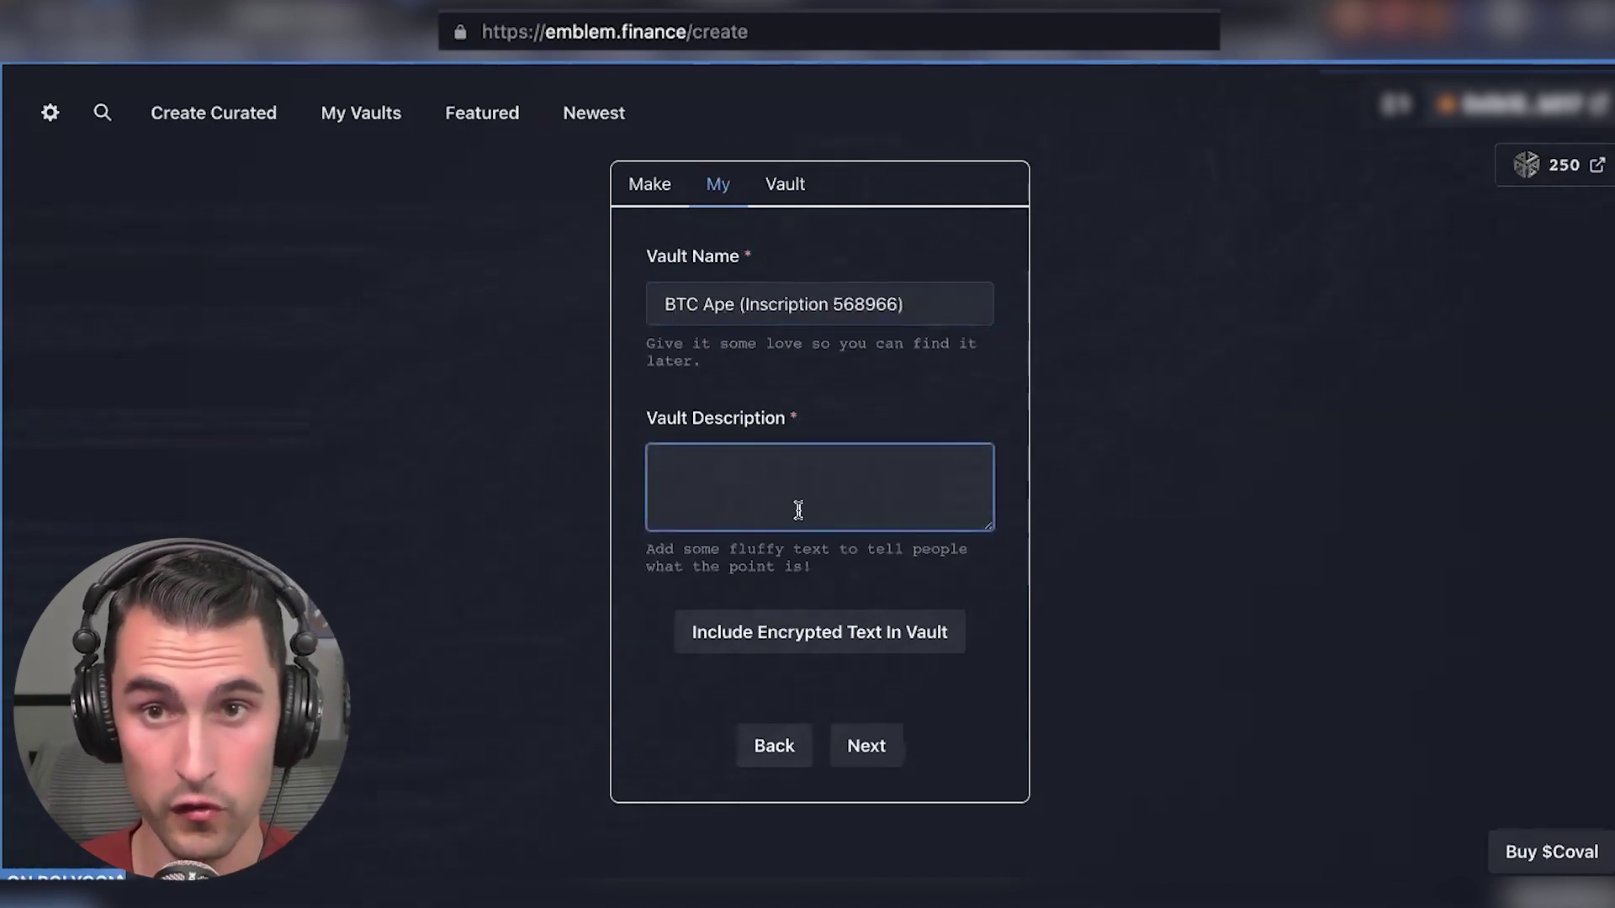
{"action": "type", "text": "This is "}
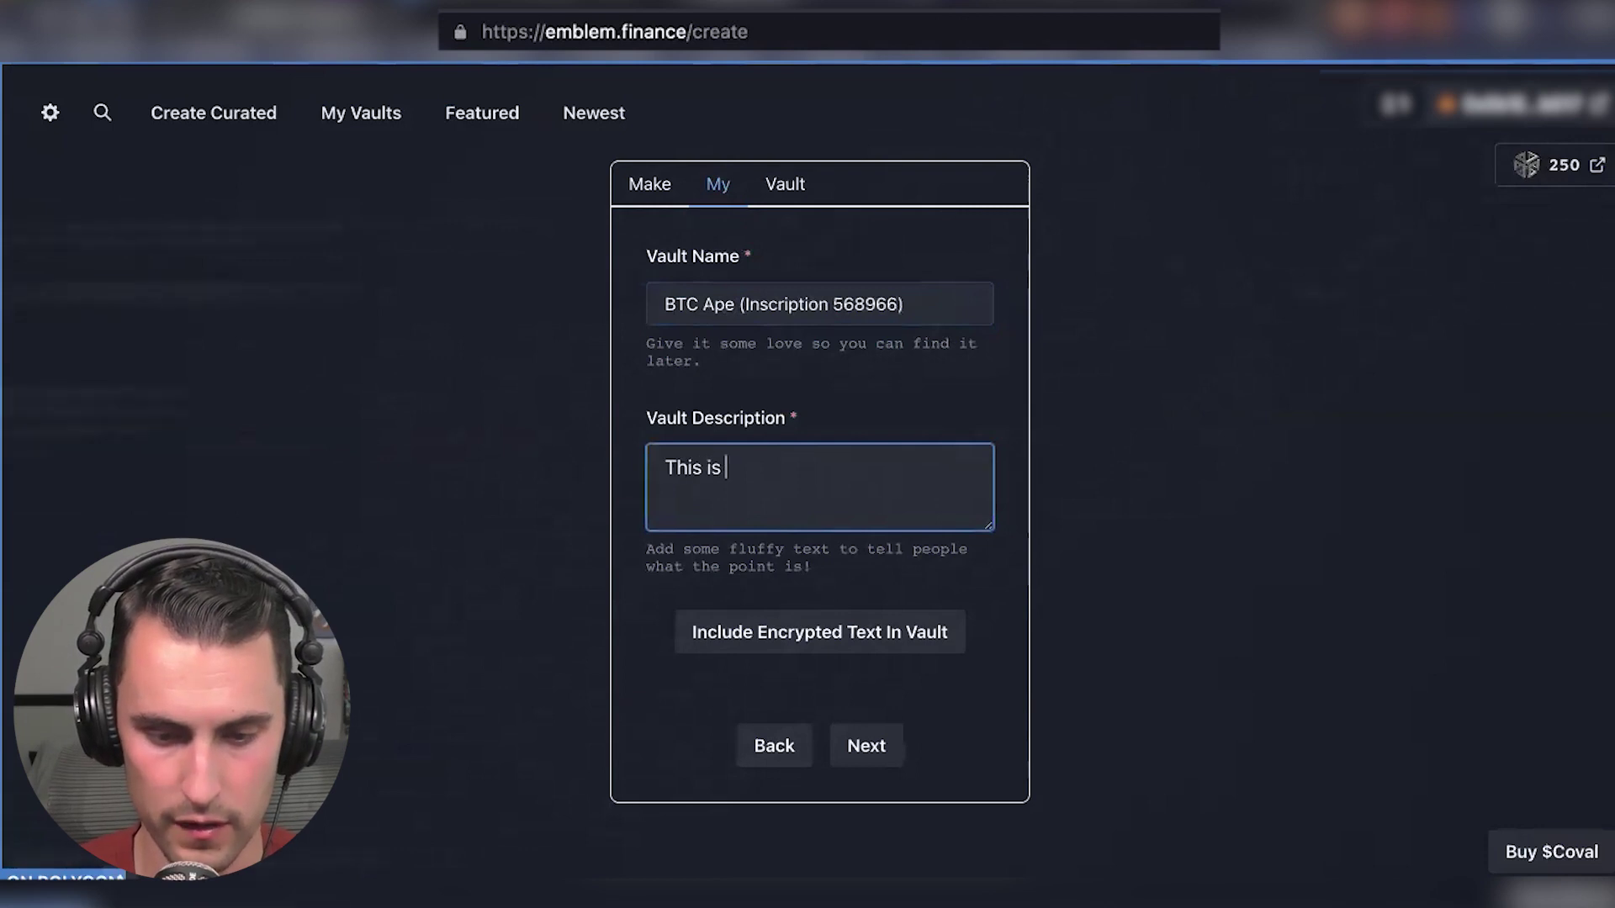
{"action": "type", "text": "a test."}
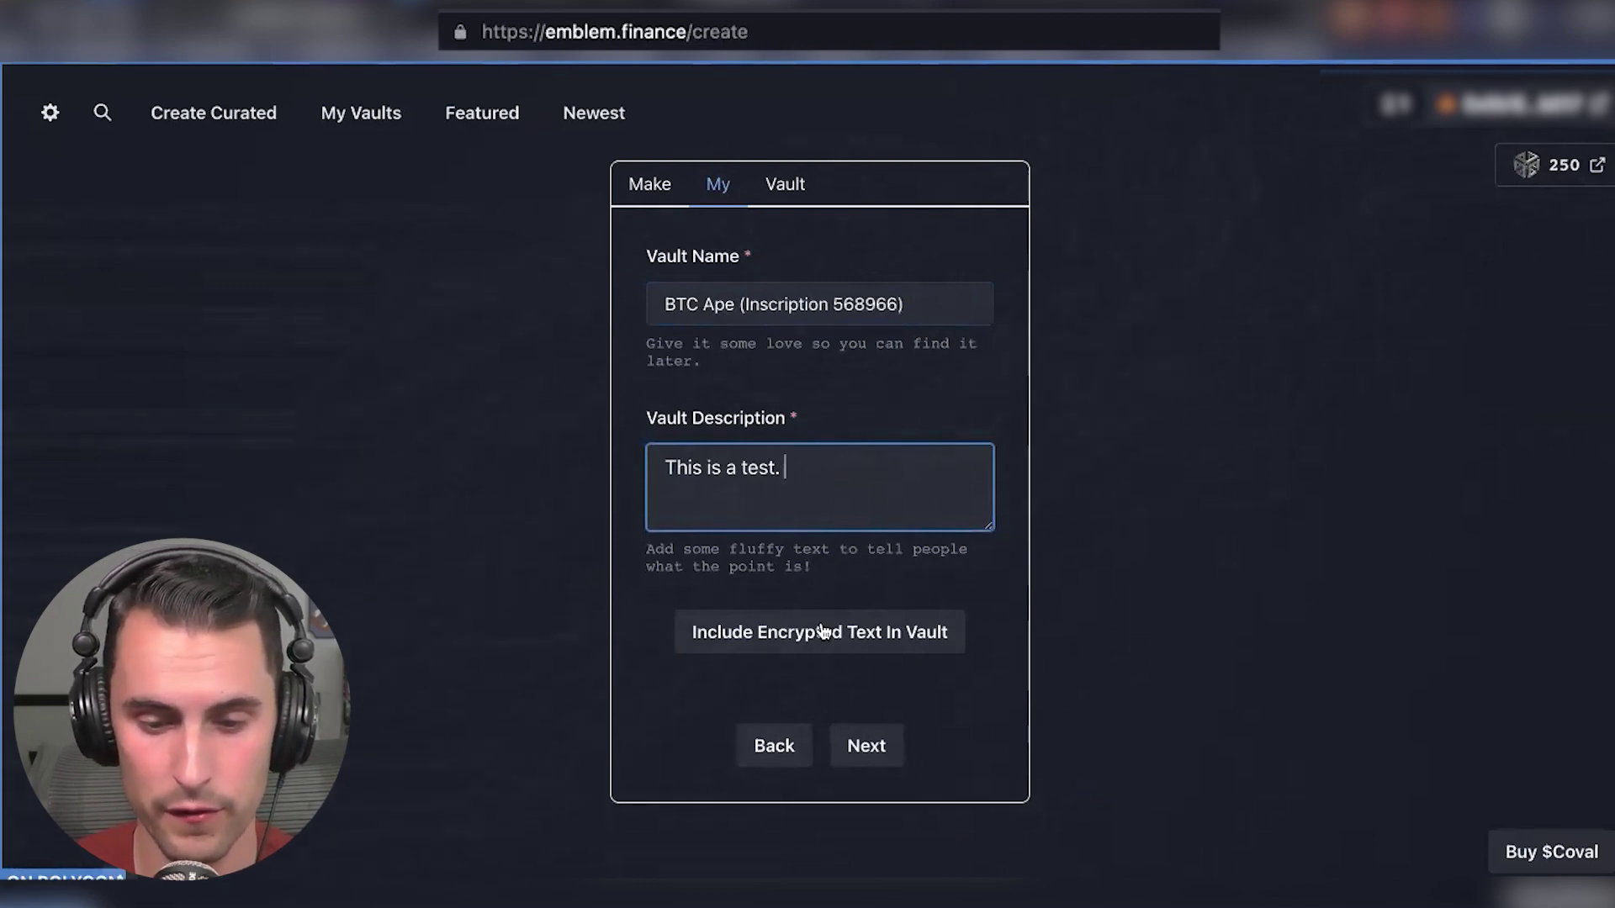
{"action": "left_click", "coordinate": [866, 746]}
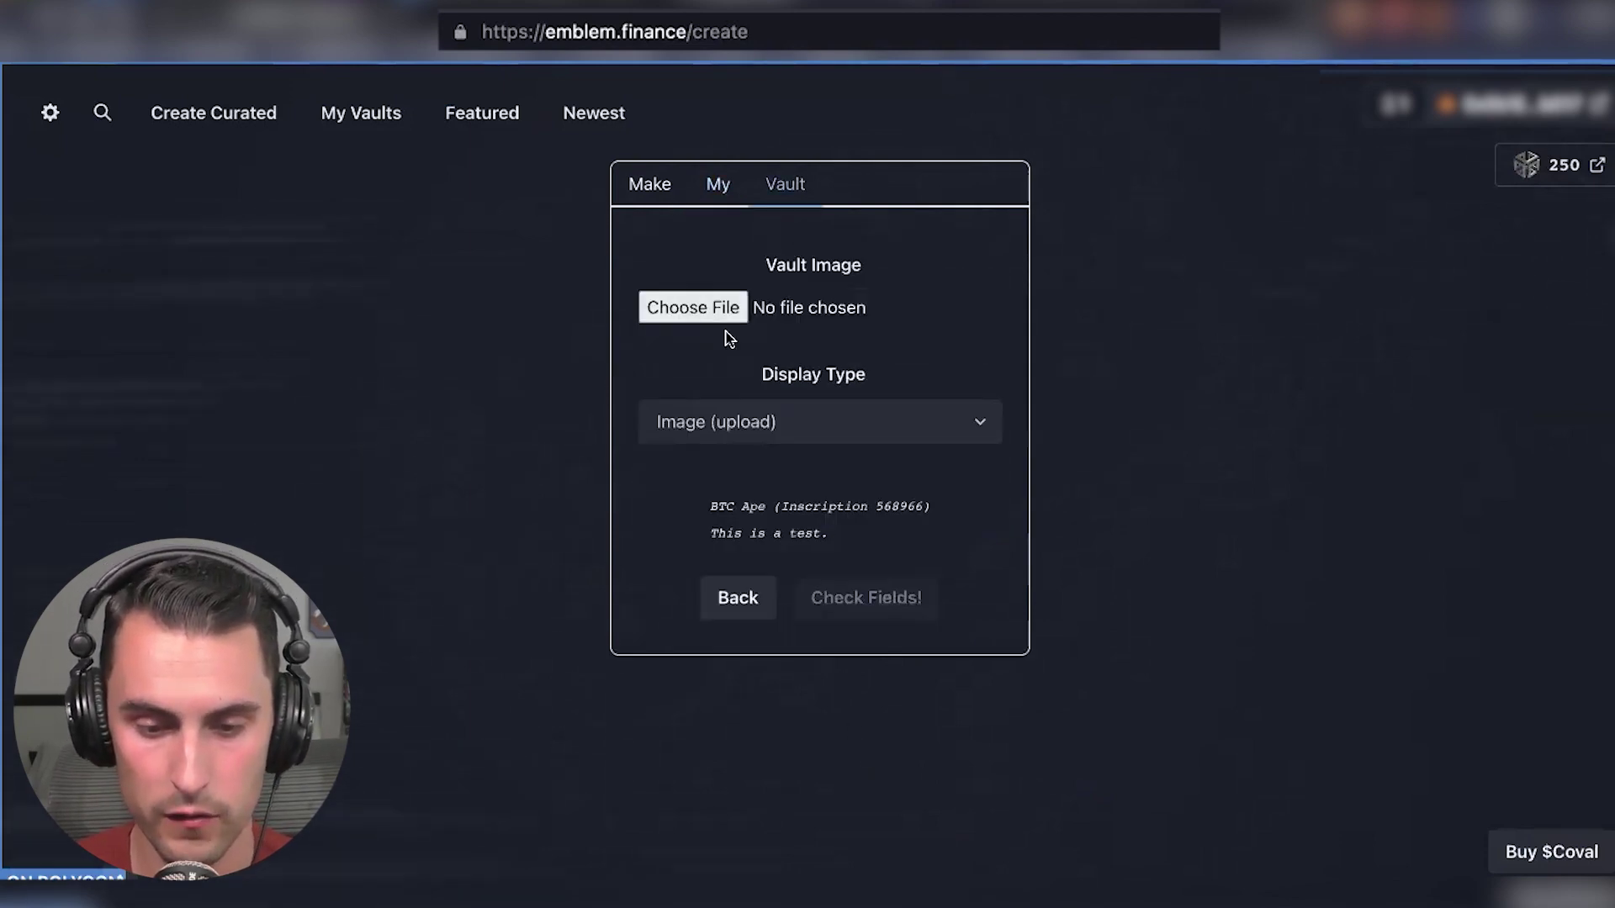
Step: Upload the saved ape PNG as the vault image
{"action": "left_click", "coordinate": [677, 311]}
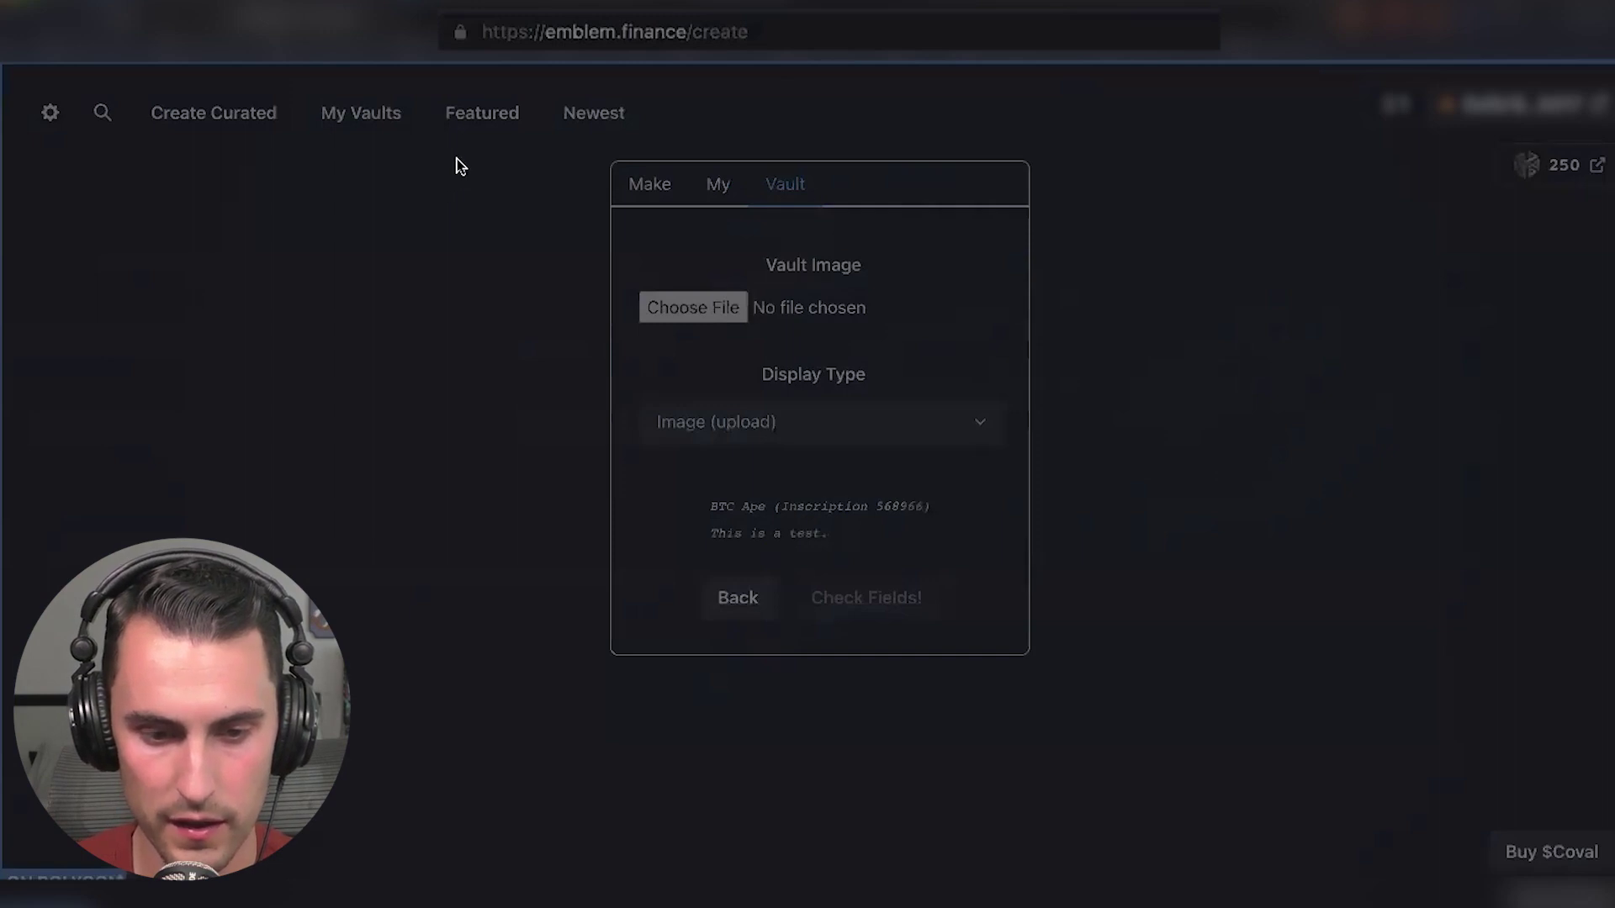
{"action": "key", "text": "Return"}
{"action": "scroll", "coordinate": [1047, 461], "scroll_direction": "down", "scroll_amount": 2}
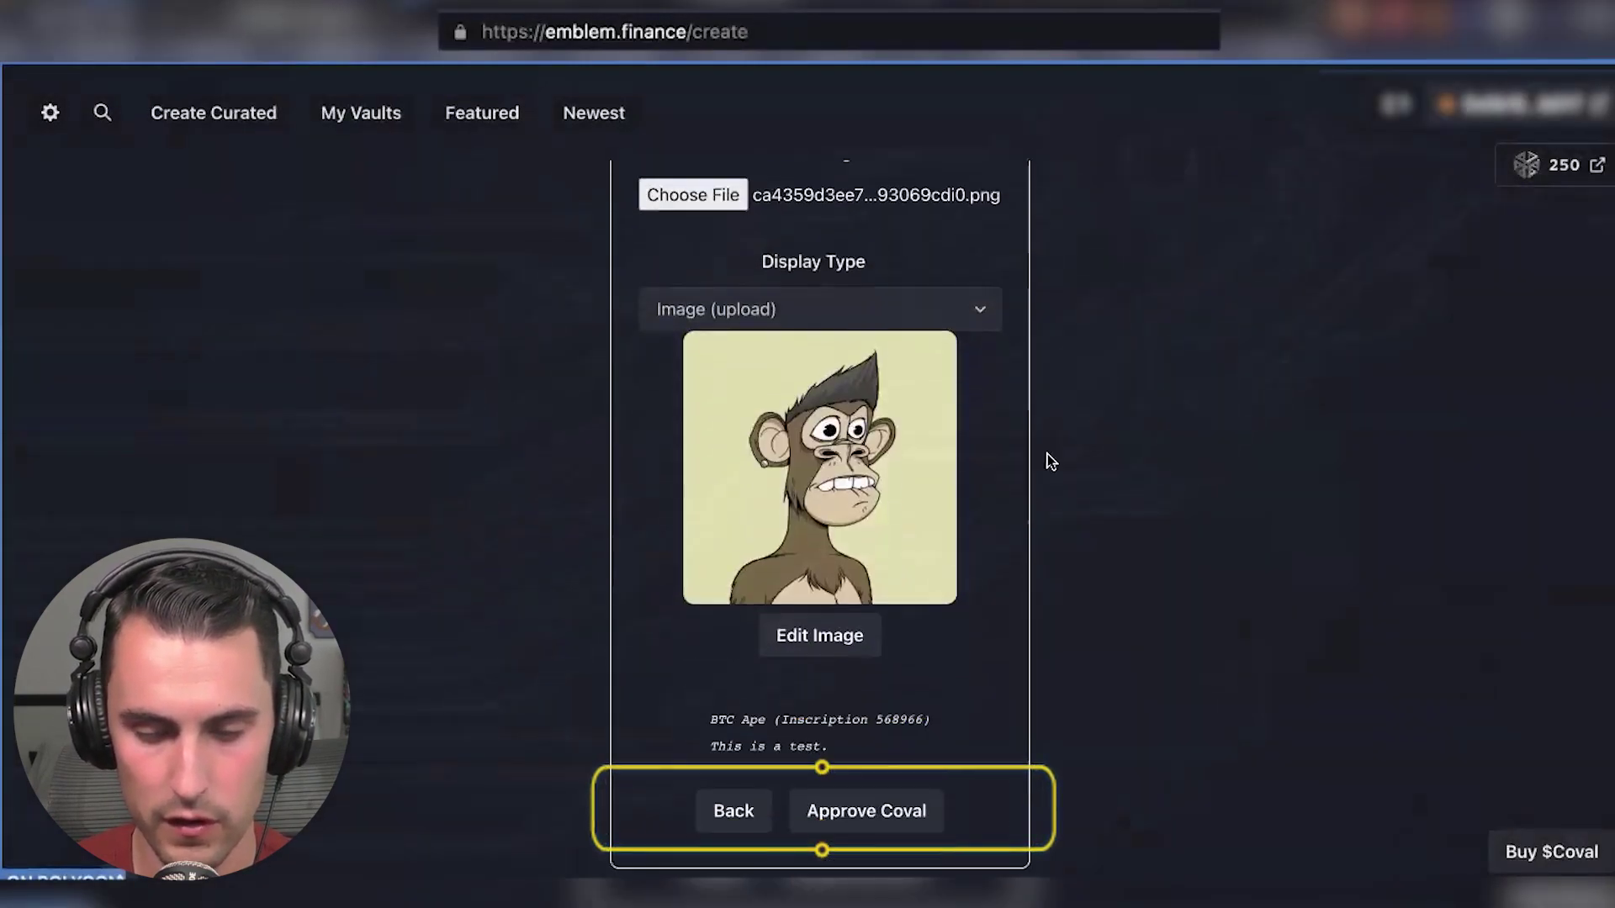
Step: Approve COVAL spending for the vault in MetaMask with the default spending cap of 1000000 COVAL
{"action": "left_click", "coordinate": [867, 813]}
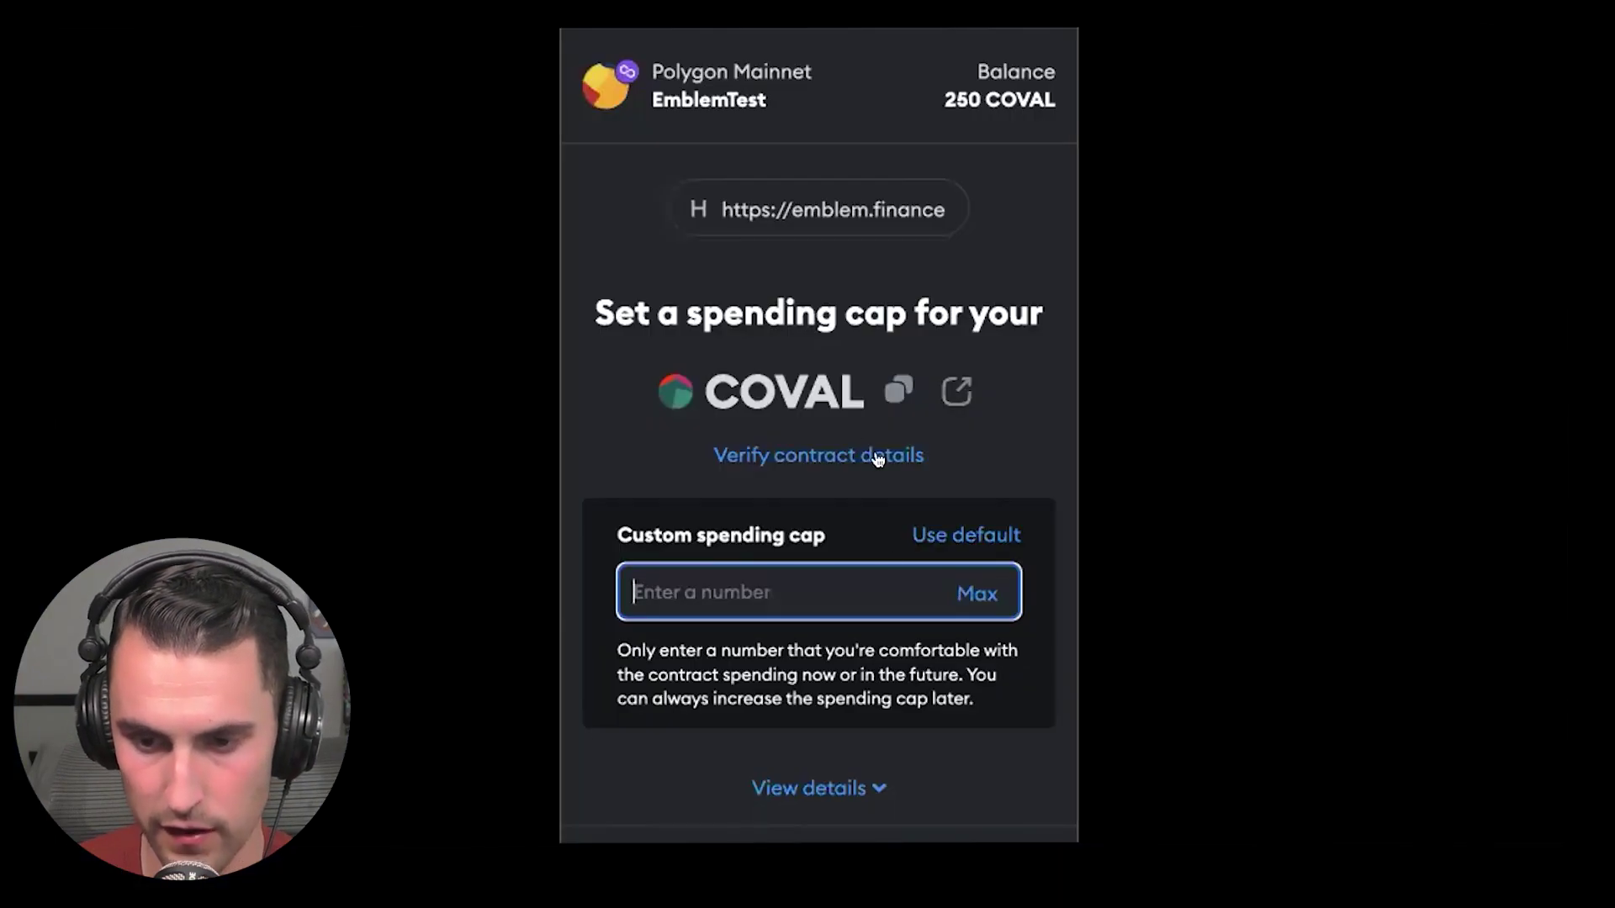
{"action": "scroll", "coordinate": [800, 398], "scroll_direction": "down", "scroll_amount": 1}
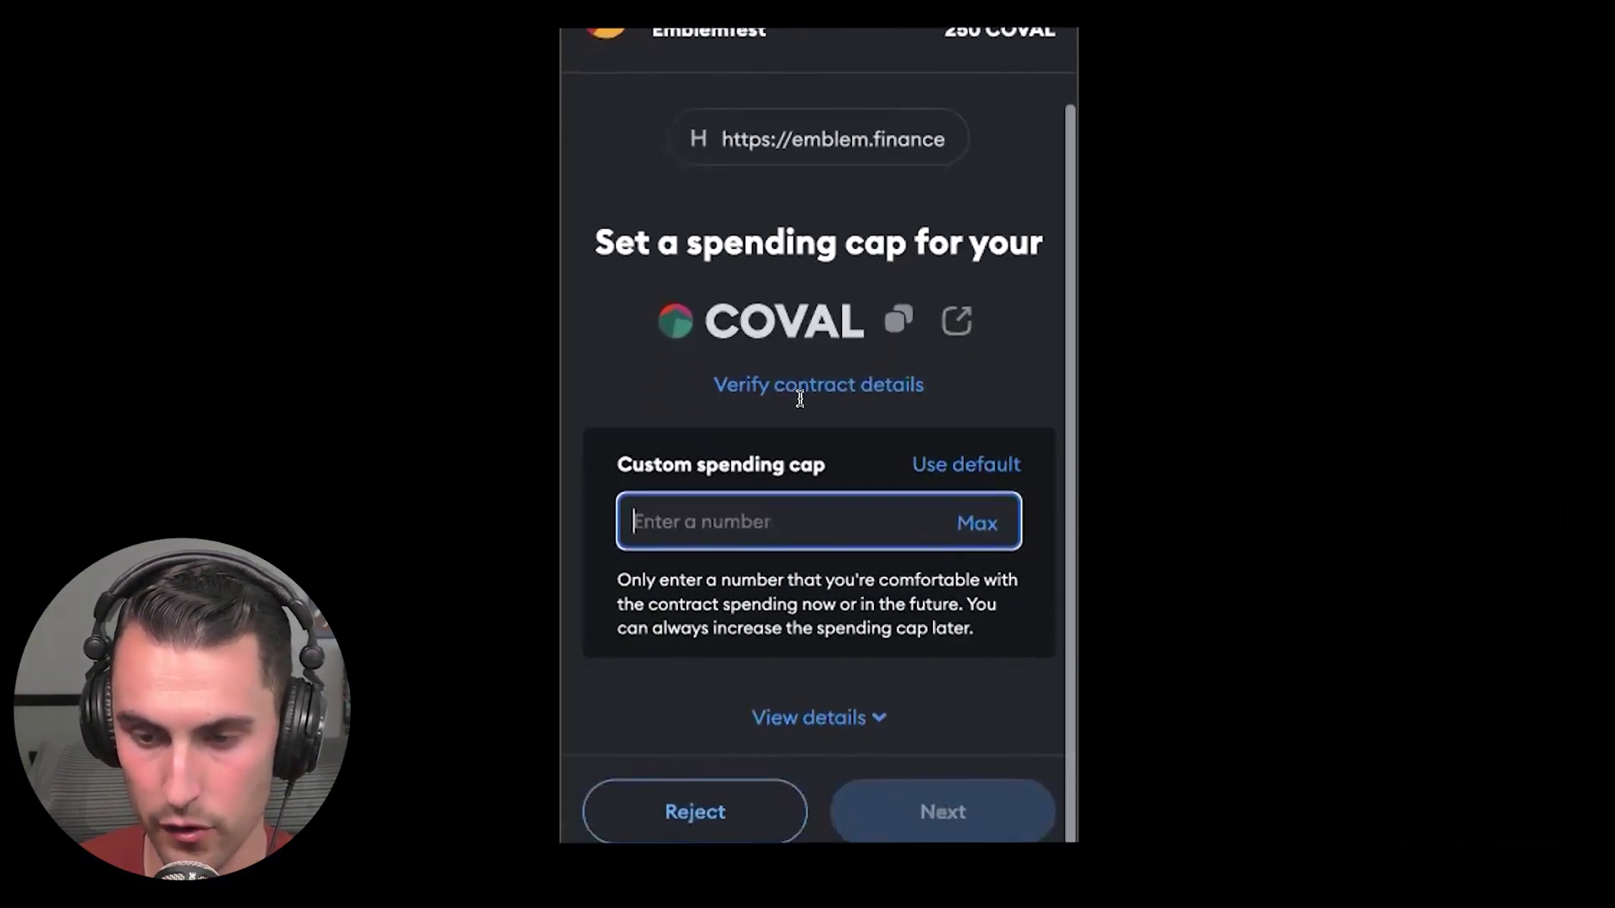
{"action": "left_click", "coordinate": [968, 465]}
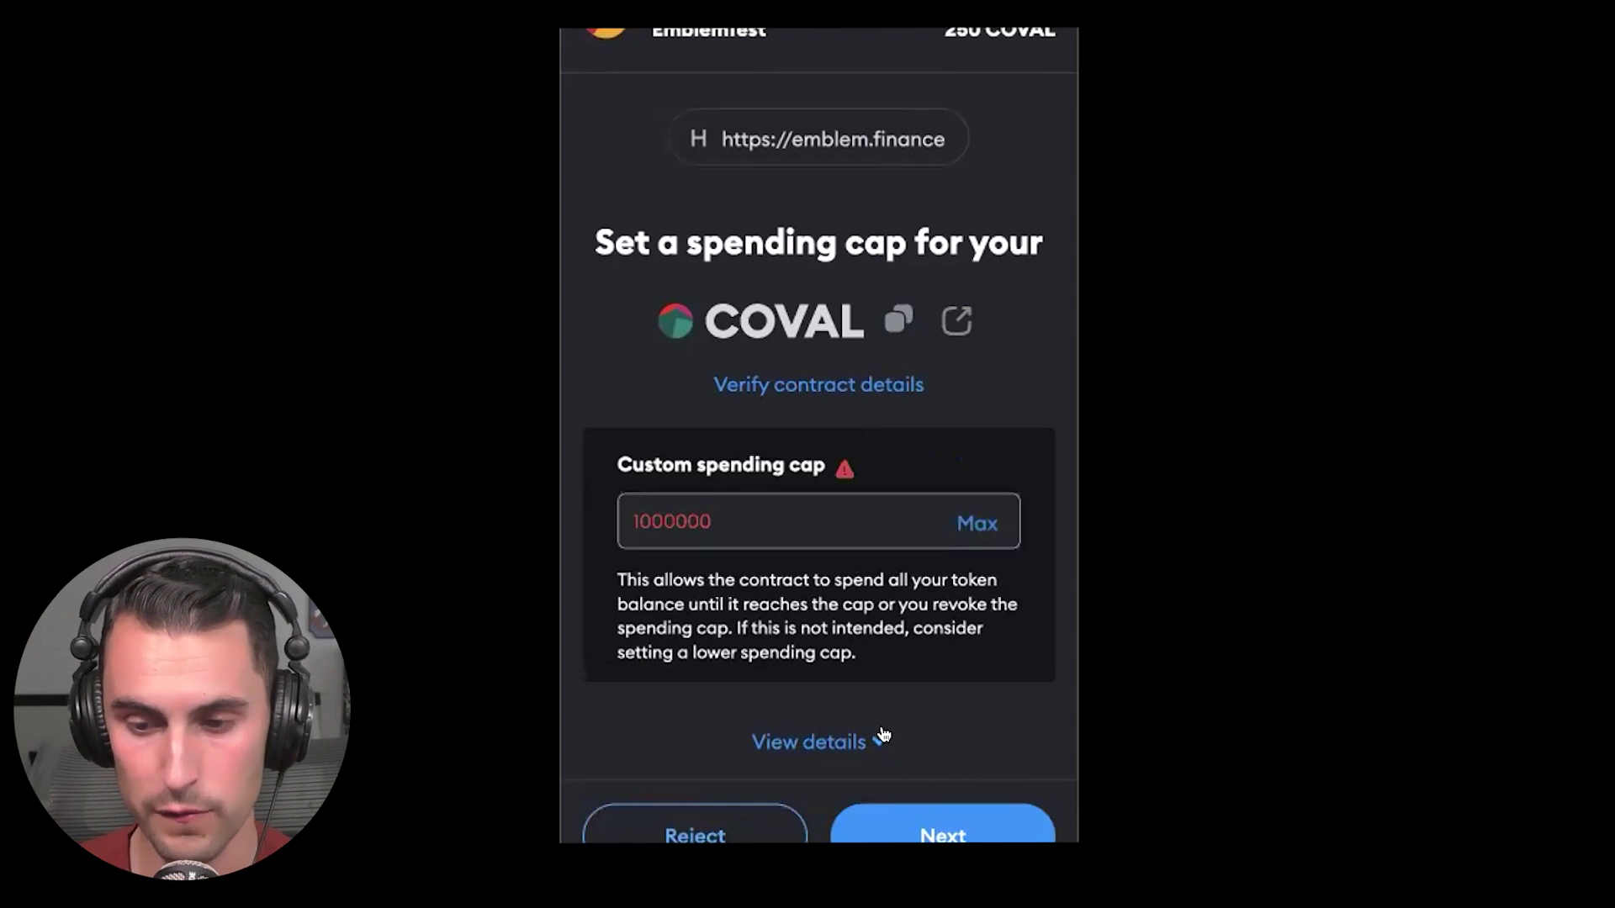
{"action": "left_click", "coordinate": [926, 828]}
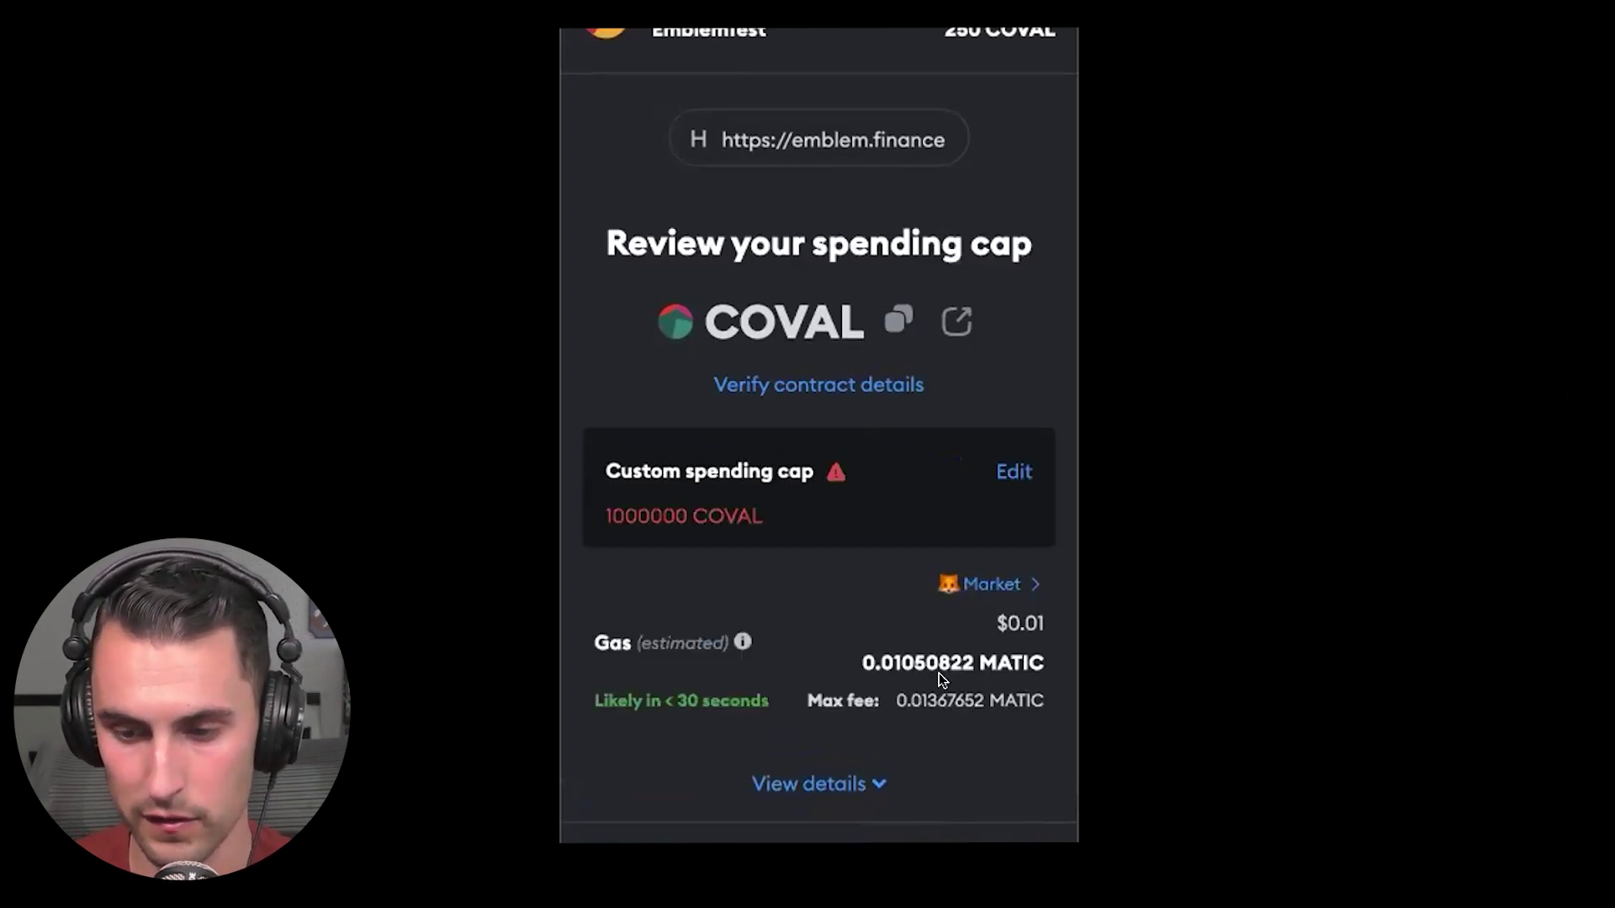
{"action": "scroll", "coordinate": [844, 720], "scroll_direction": "down", "scroll_amount": 2}
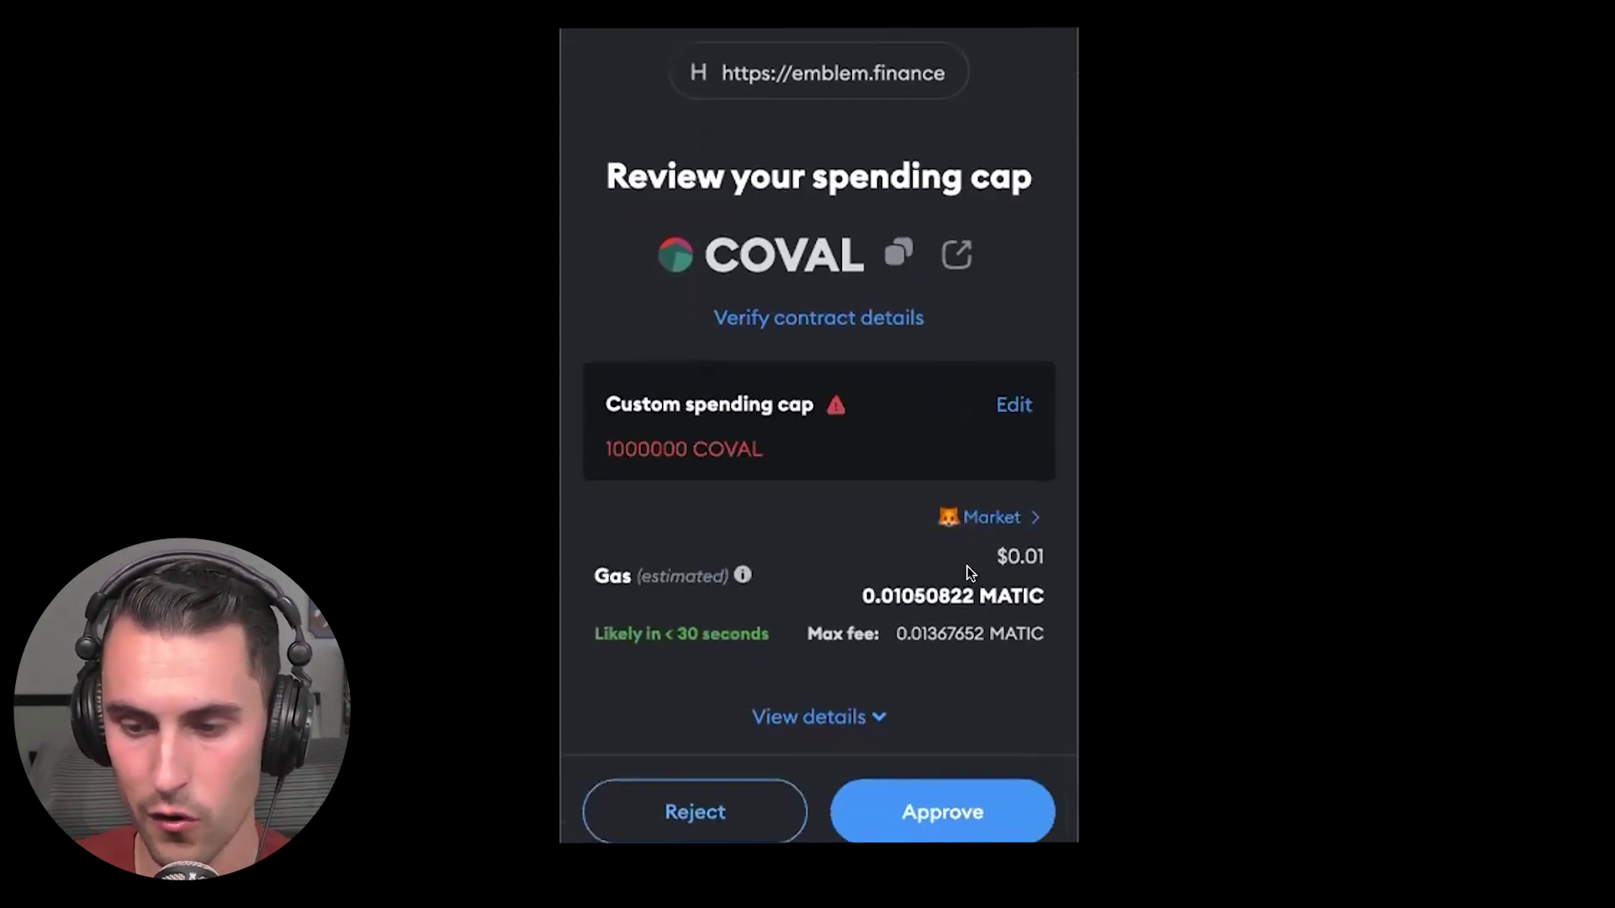
{"action": "left_click", "coordinate": [943, 803]}
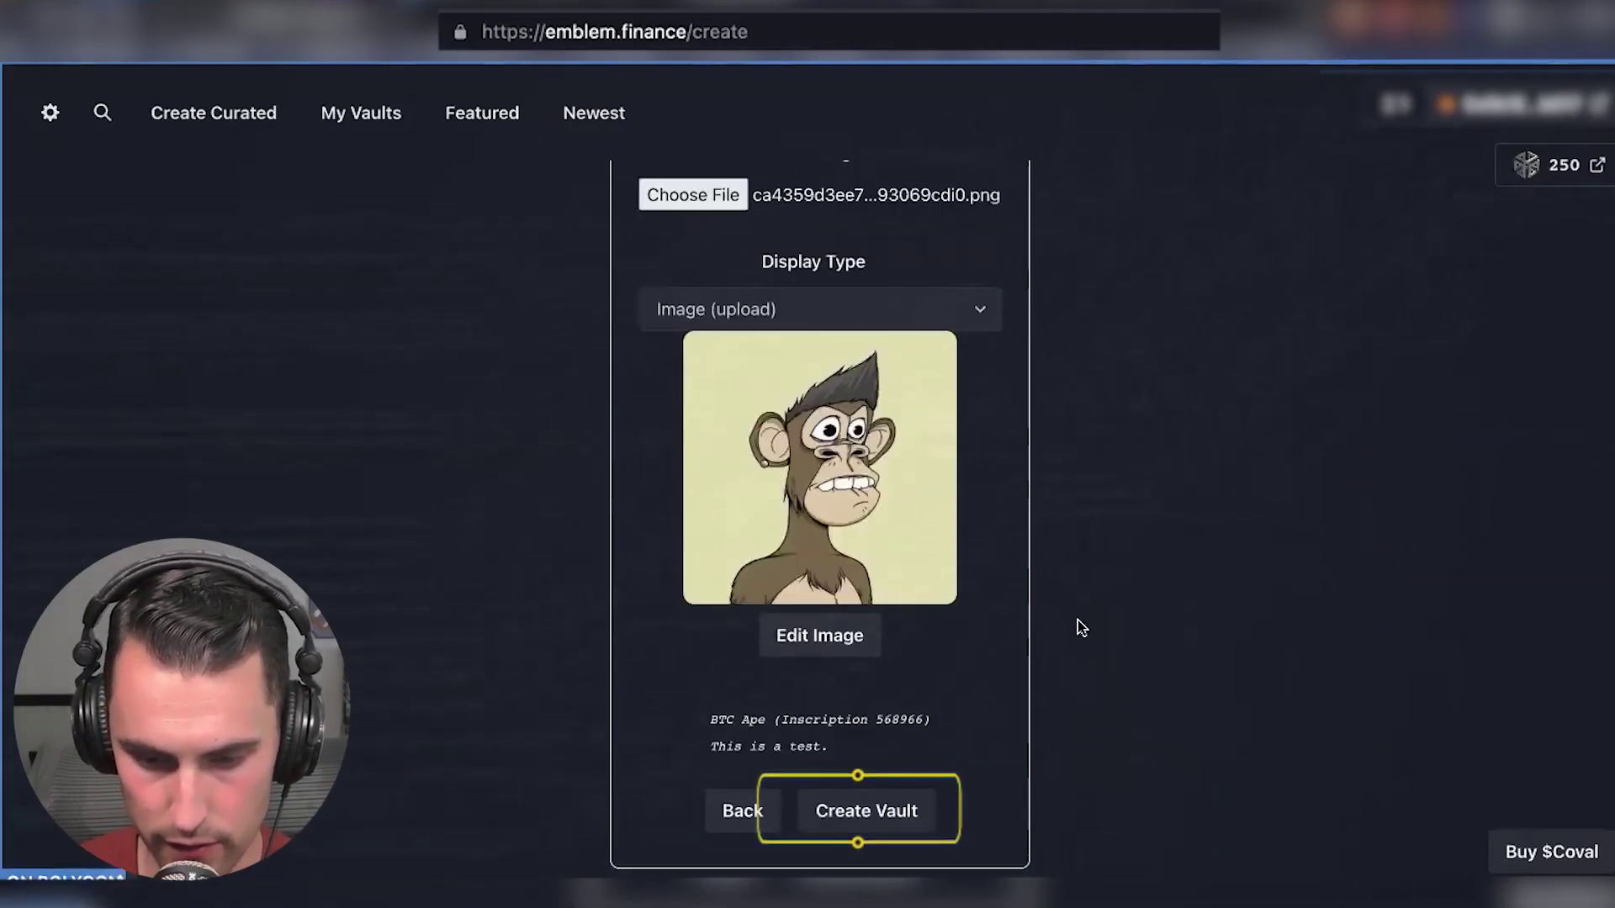
Step: Create the BTC Ape (Inscription 568966) vault and approve minting for it
{"action": "left_click", "coordinate": [866, 814]}
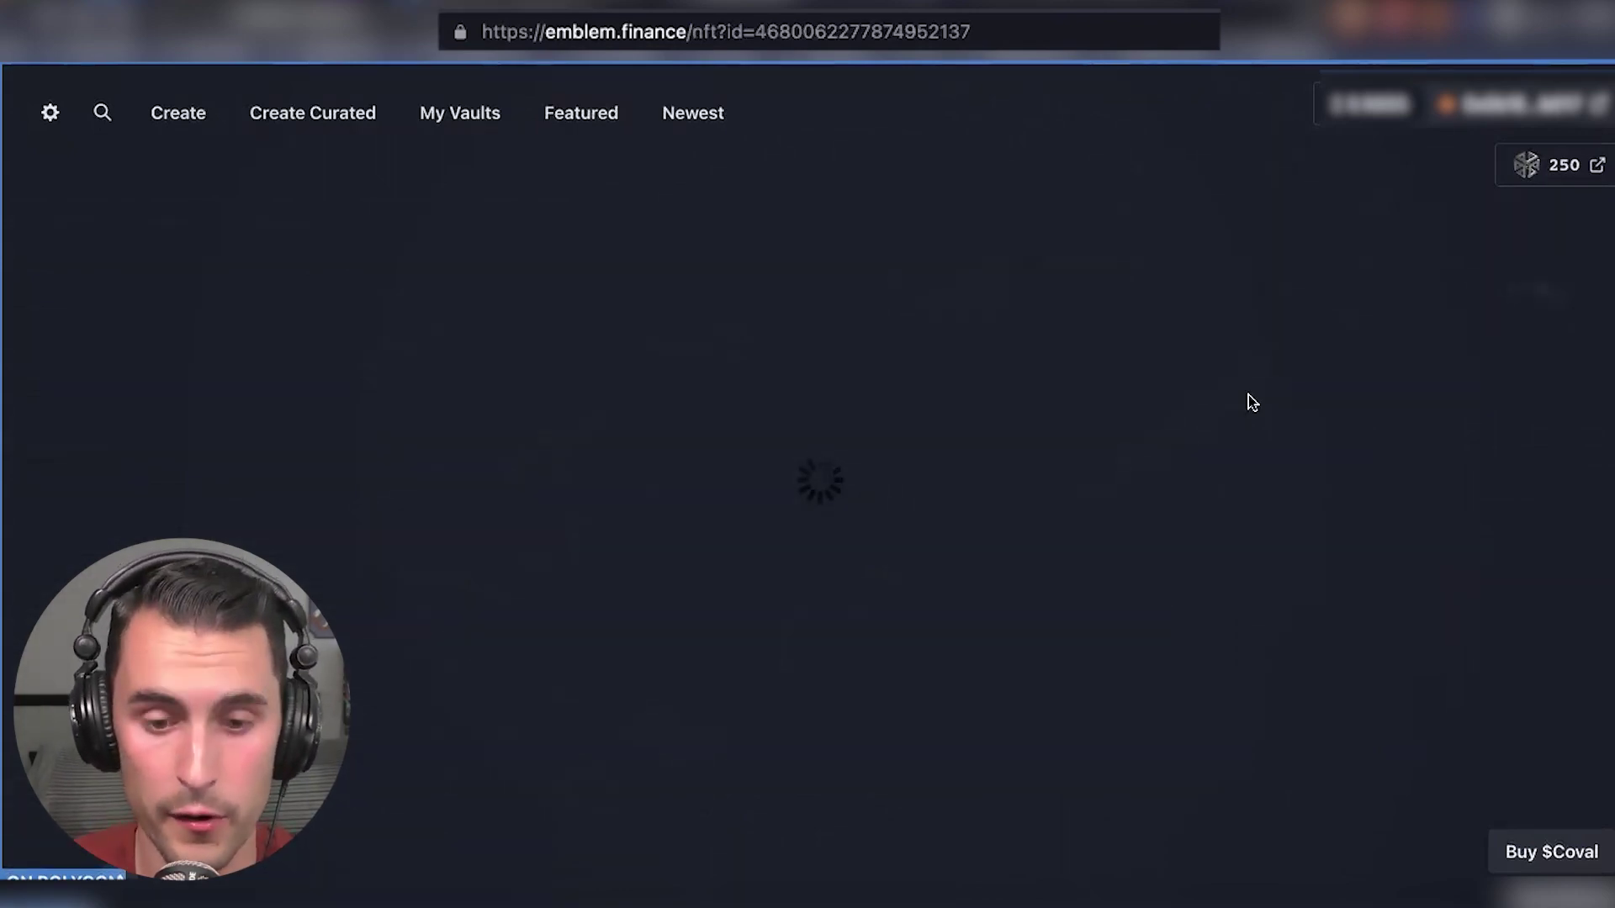
{"action": "scroll", "coordinate": [1248, 395], "scroll_direction": "down", "scroll_amount": 2}
{"action": "scroll", "coordinate": [1248, 395], "scroll_direction": "down", "scroll_amount": 6}
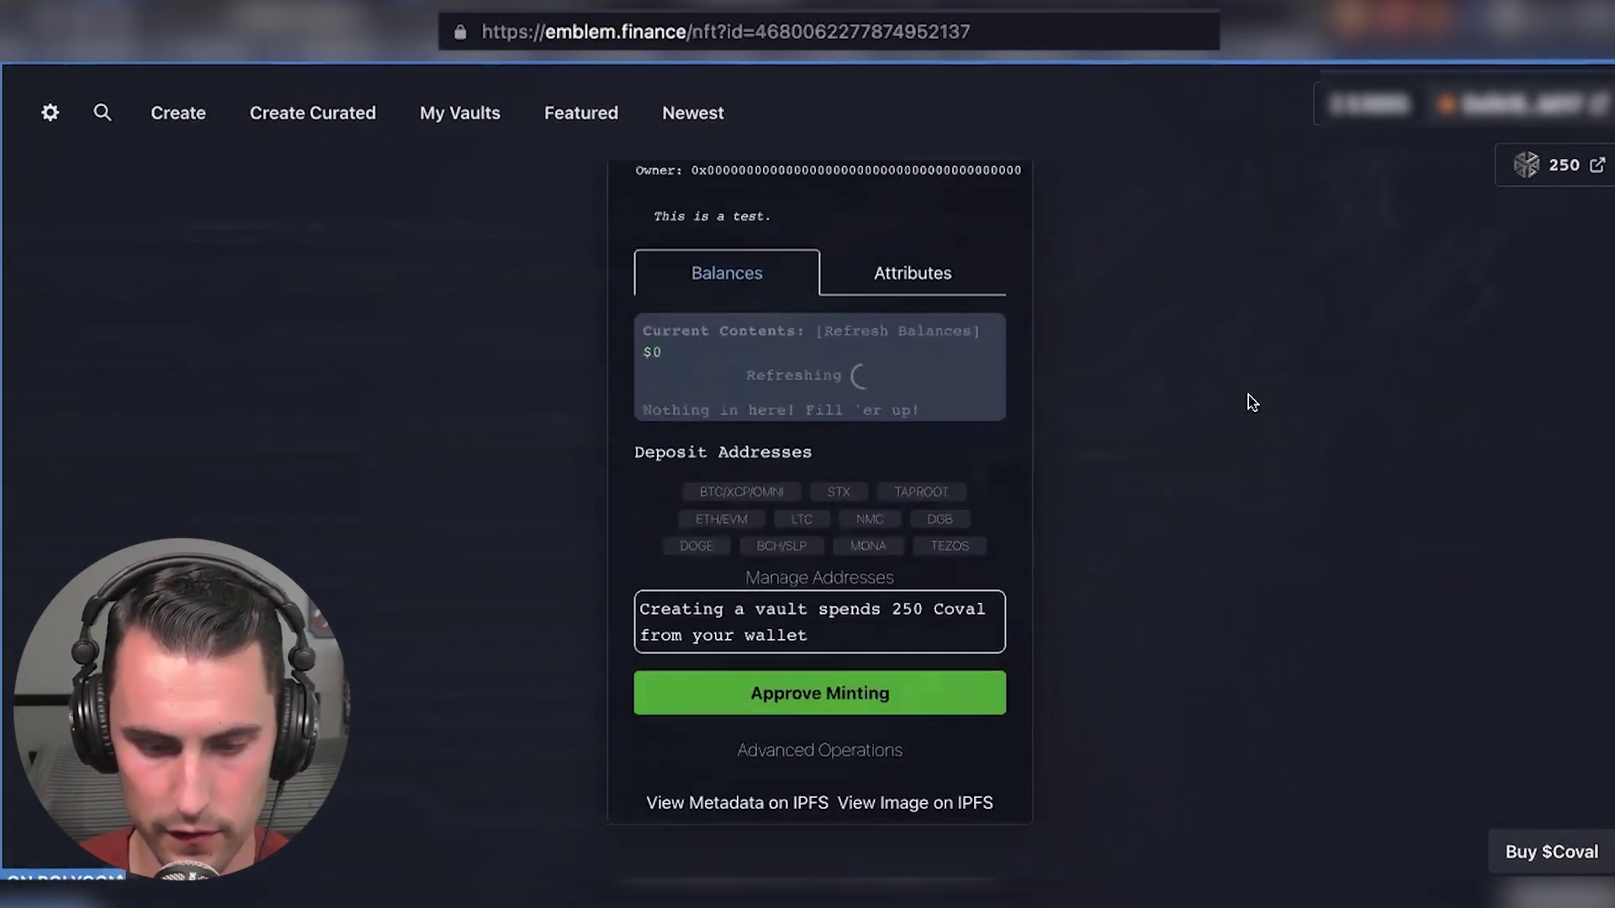
{"action": "left_click", "coordinate": [800, 685]}
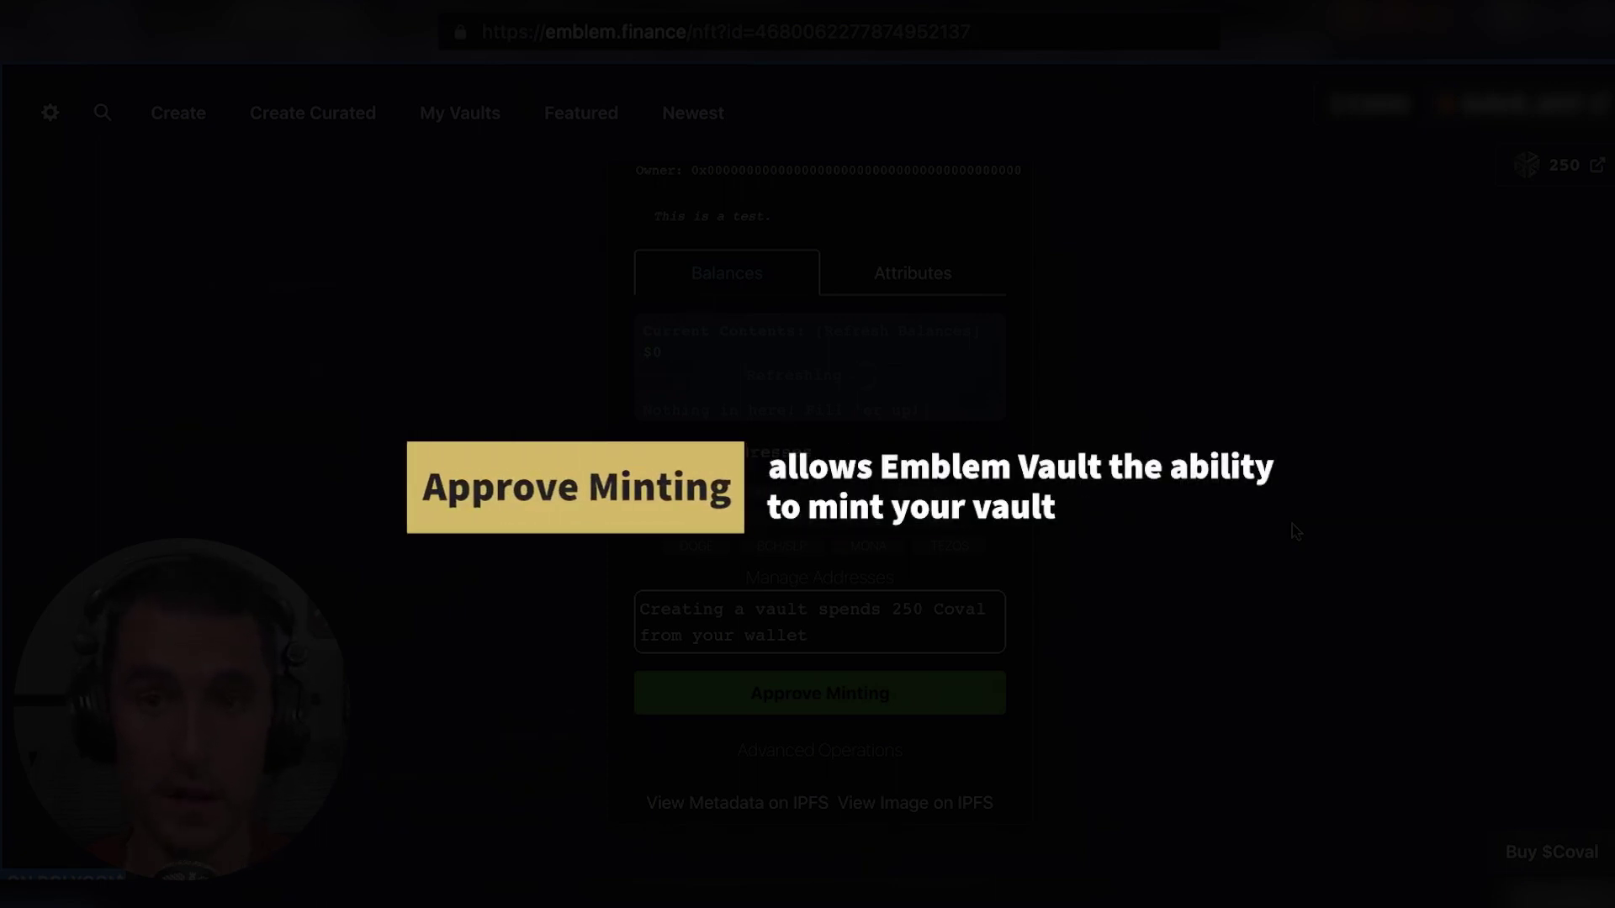
{"action": "scroll", "coordinate": [1066, 616], "scroll_direction": "up", "scroll_amount": 1}
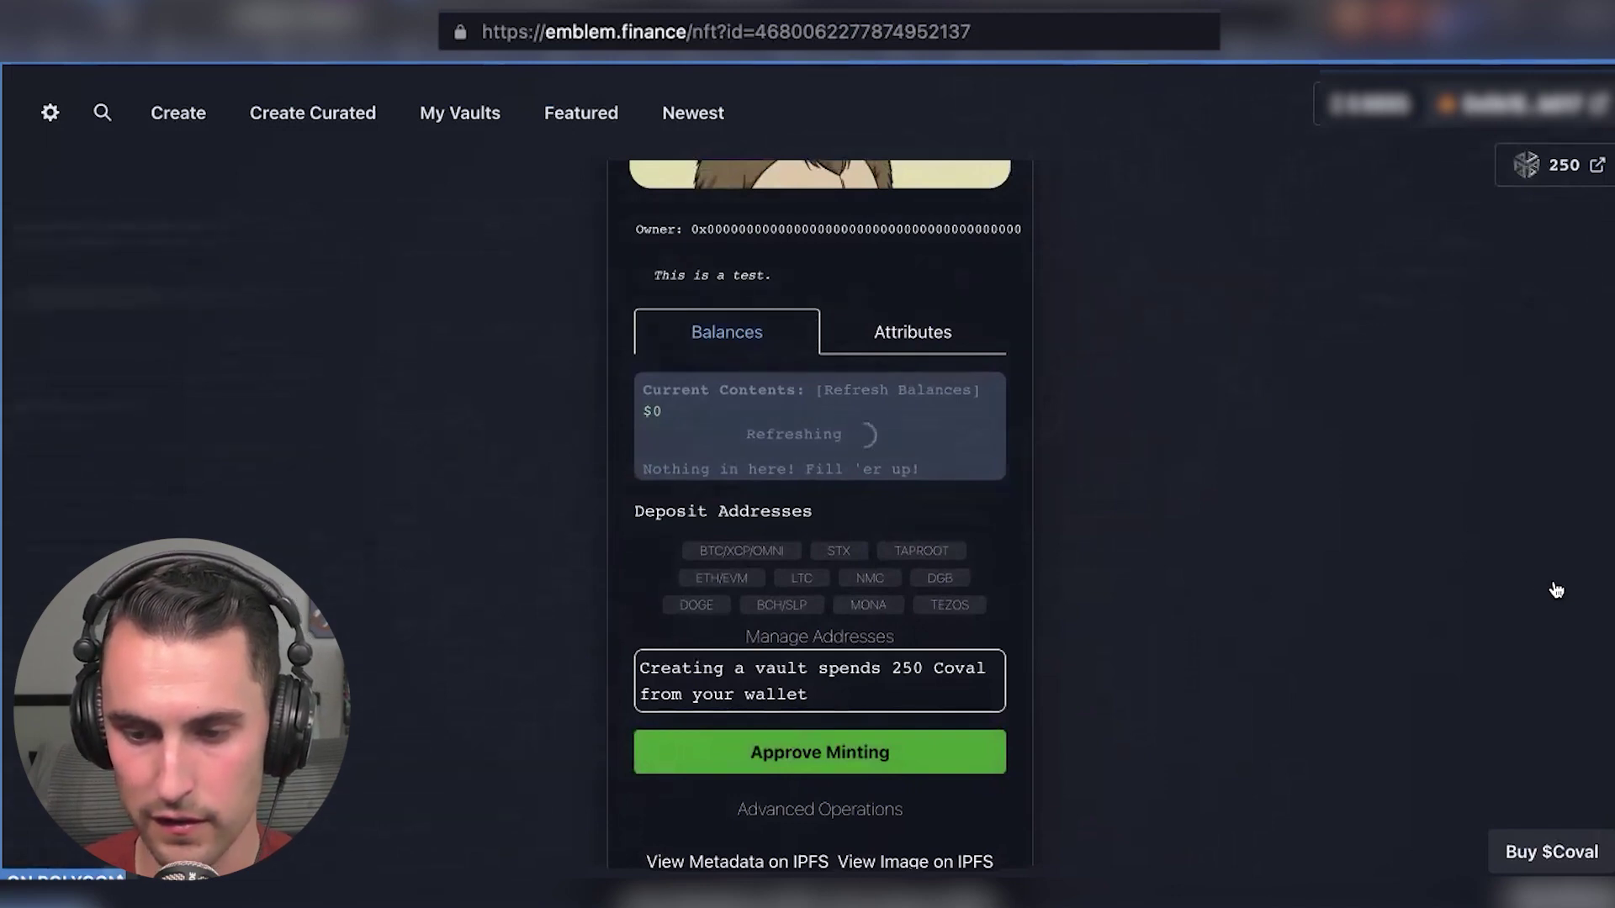
{"action": "scroll", "coordinate": [1227, 431], "scroll_direction": "down", "scroll_amount": 1}
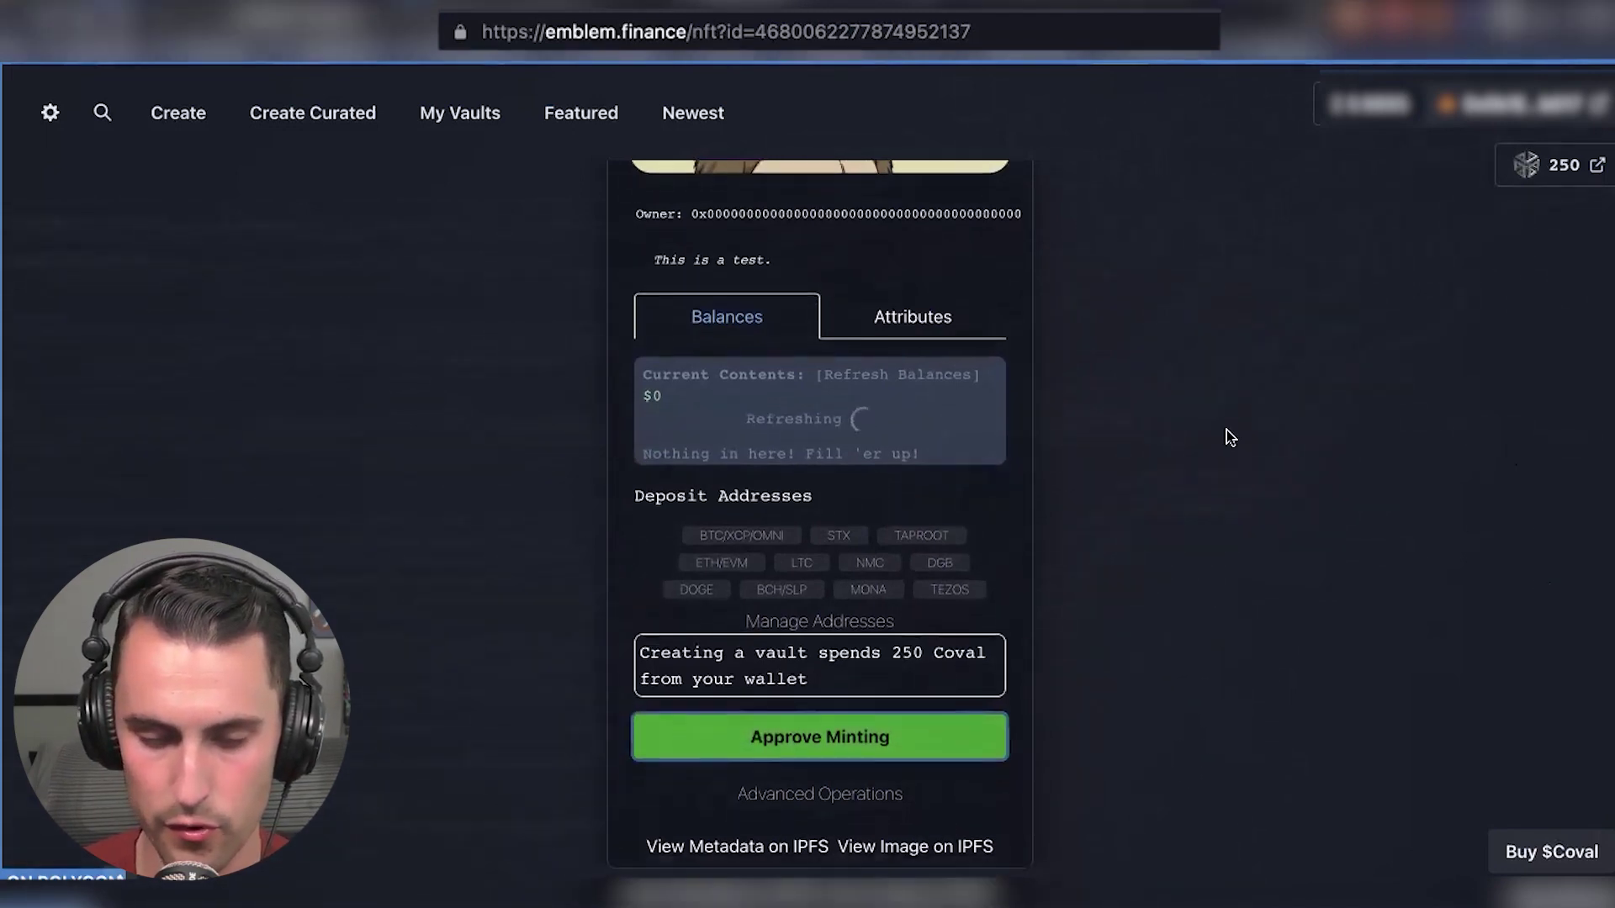
{"action": "scroll", "coordinate": [1226, 431], "scroll_direction": "down", "scroll_amount": 2}
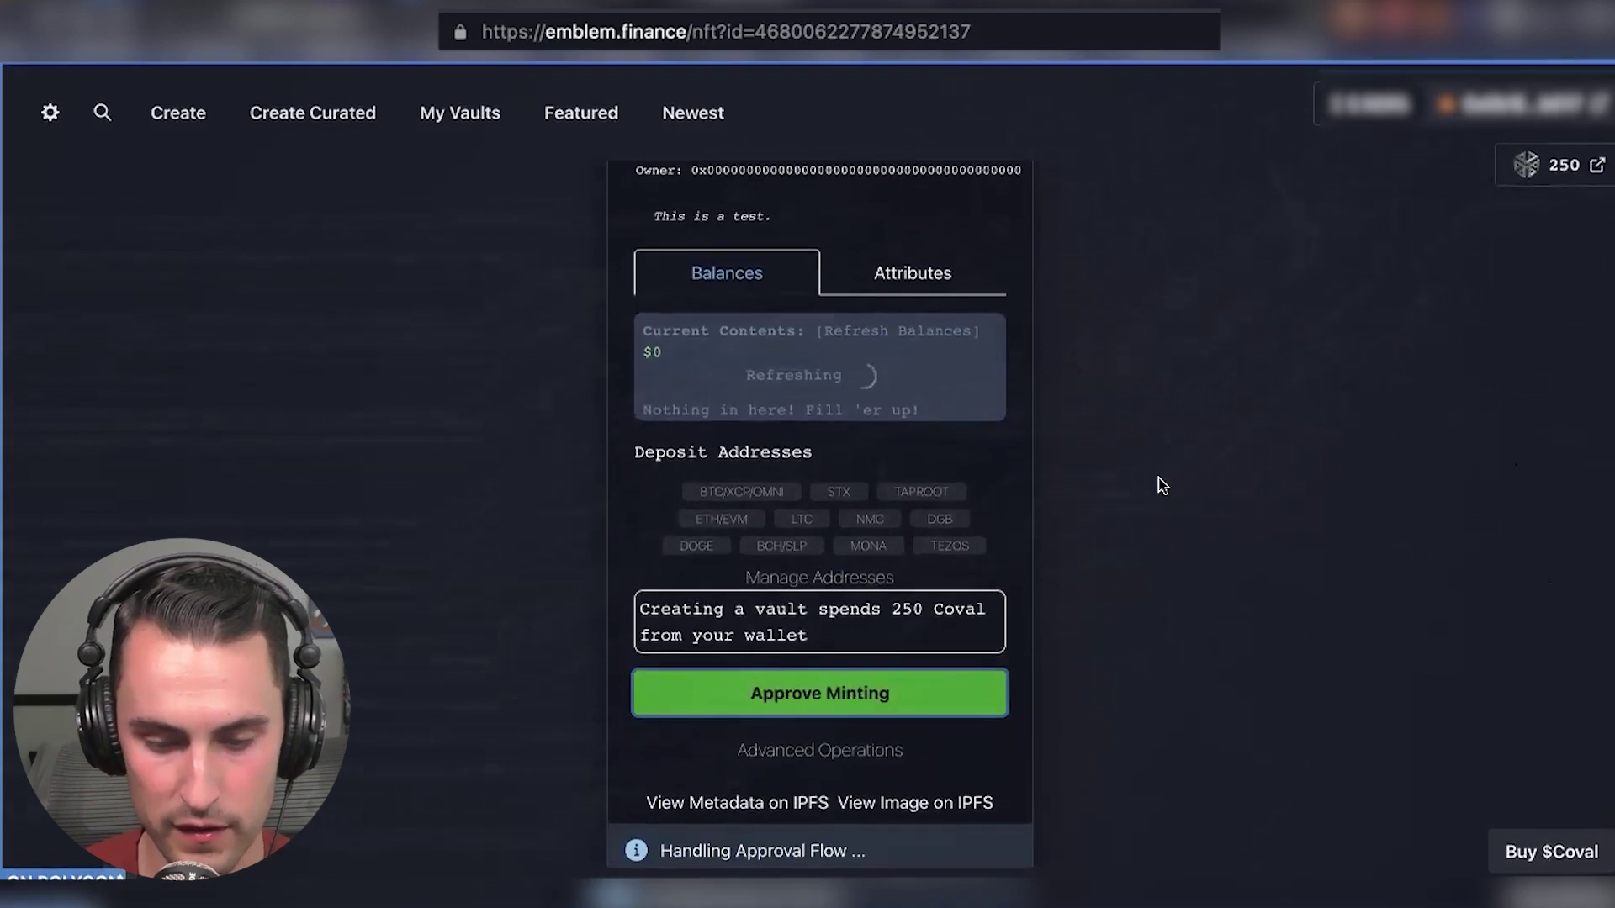
{"action": "scroll", "coordinate": [1162, 486], "scroll_direction": "down", "scroll_amount": 3}
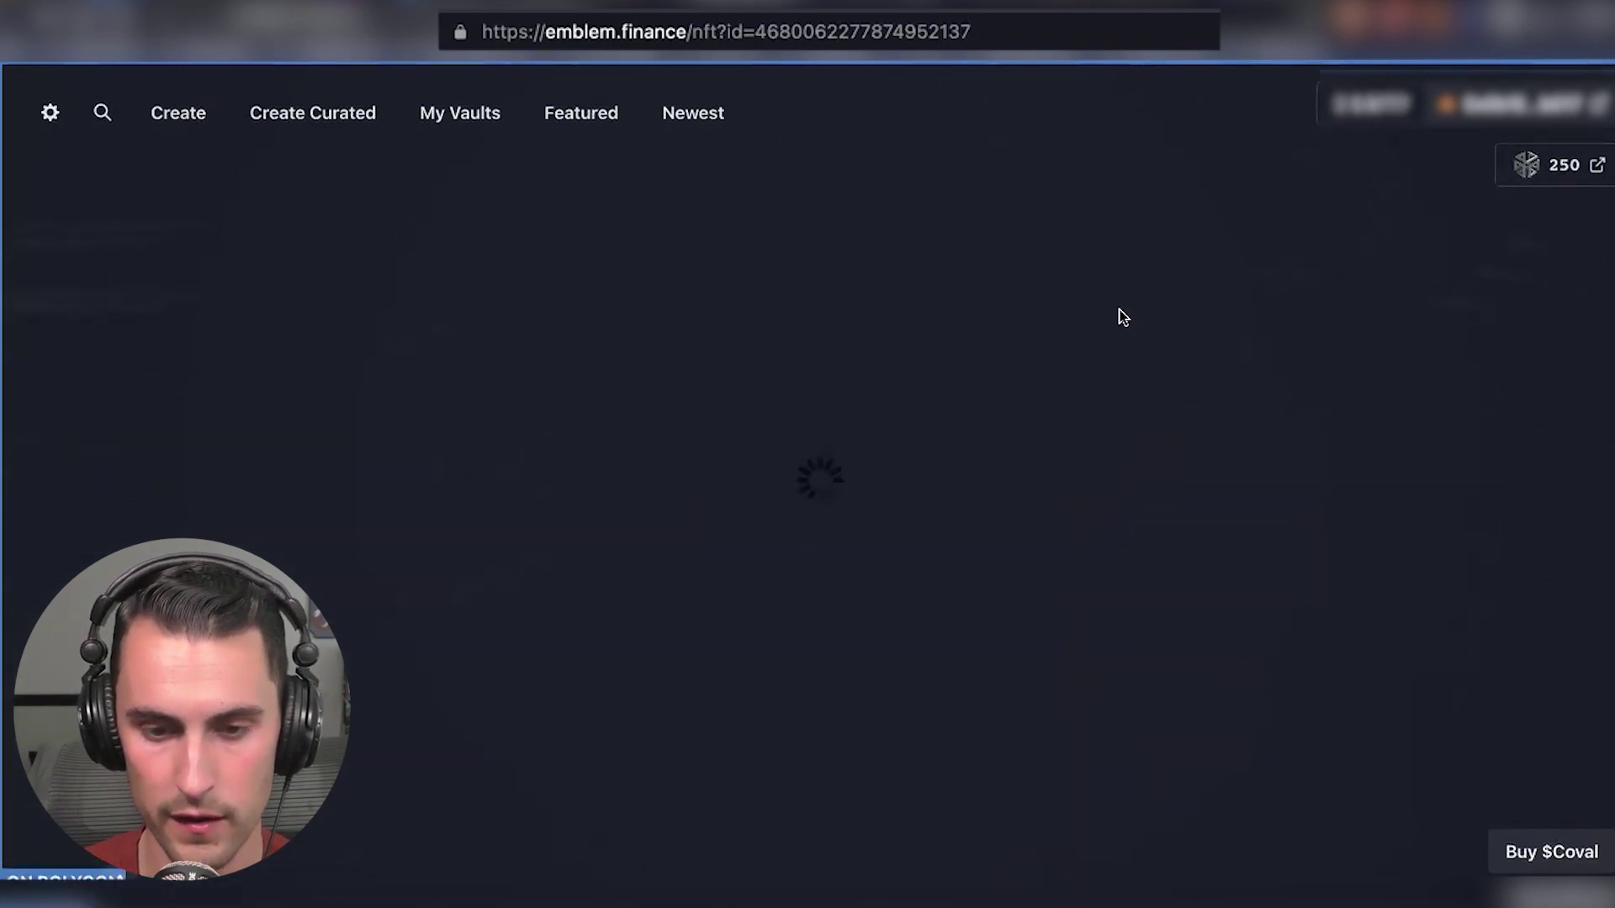
Step: Copy the new vault's Taproot deposit address and close the address dialog
{"action": "scroll", "coordinate": [1122, 318], "scroll_direction": "down", "scroll_amount": 6}
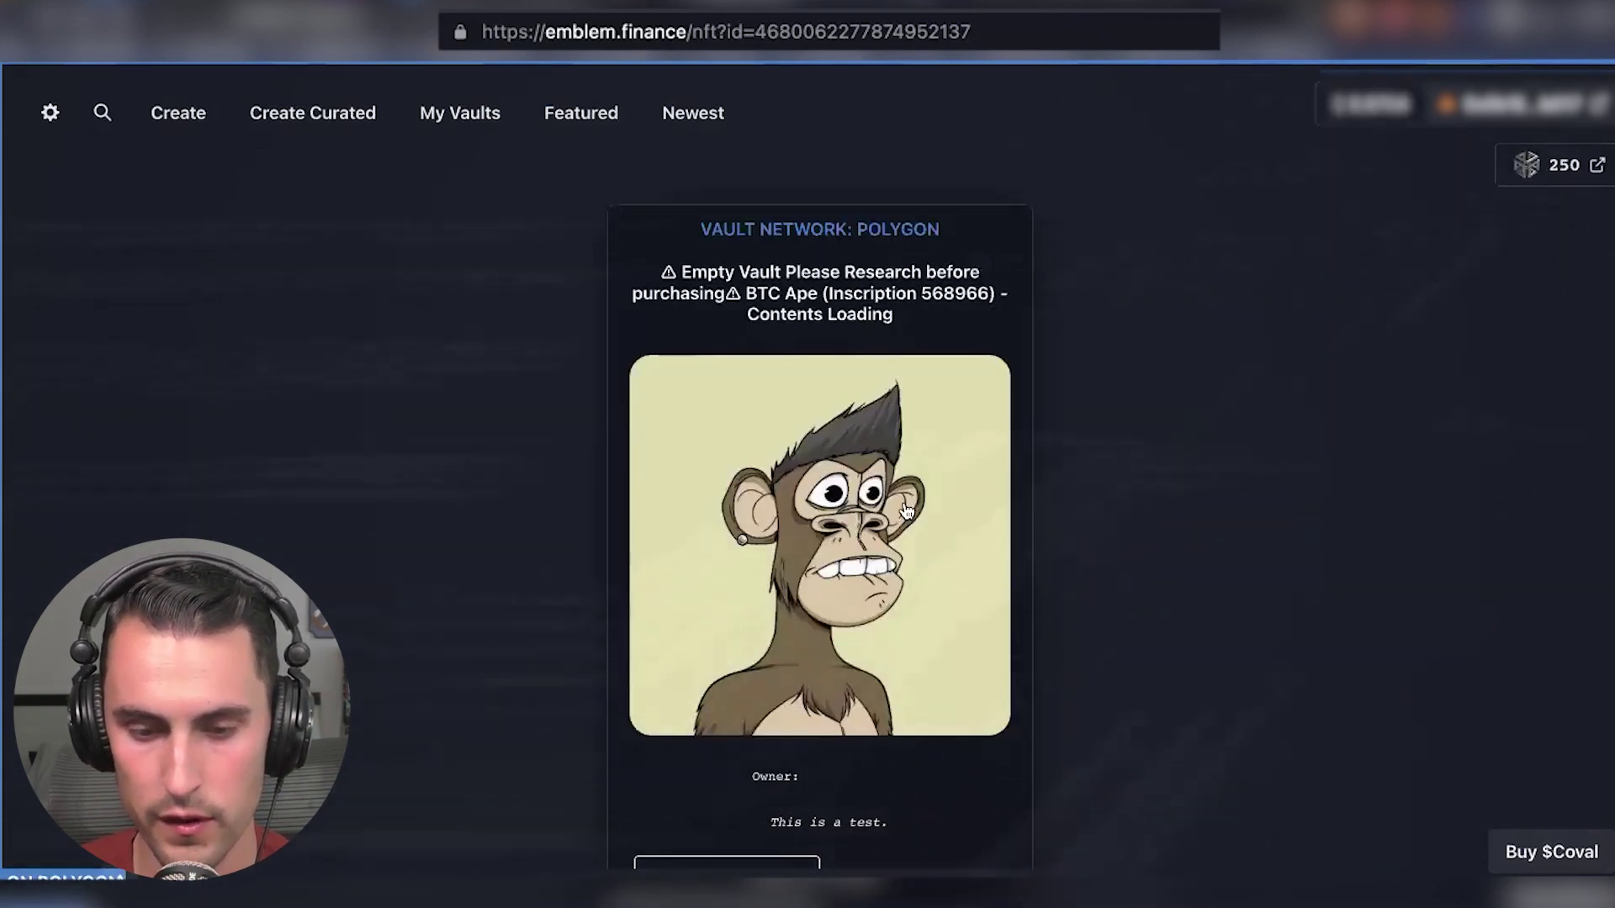
{"action": "scroll", "coordinate": [1259, 360], "scroll_direction": "down", "scroll_amount": 1}
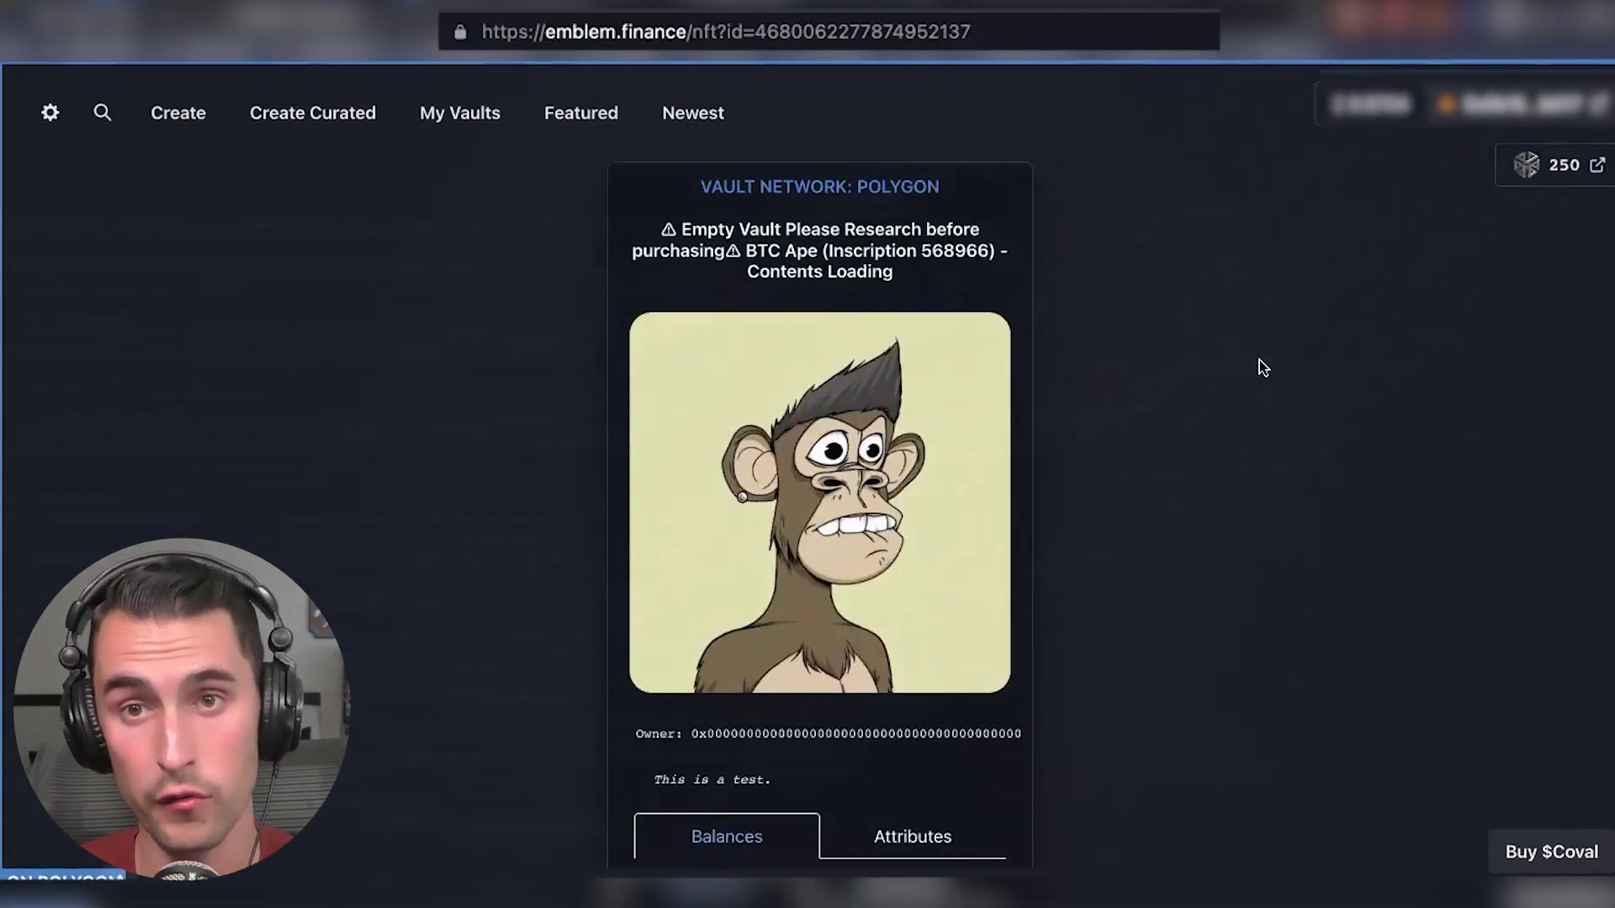
{"action": "scroll", "coordinate": [1259, 360], "scroll_direction": "down", "scroll_amount": 5}
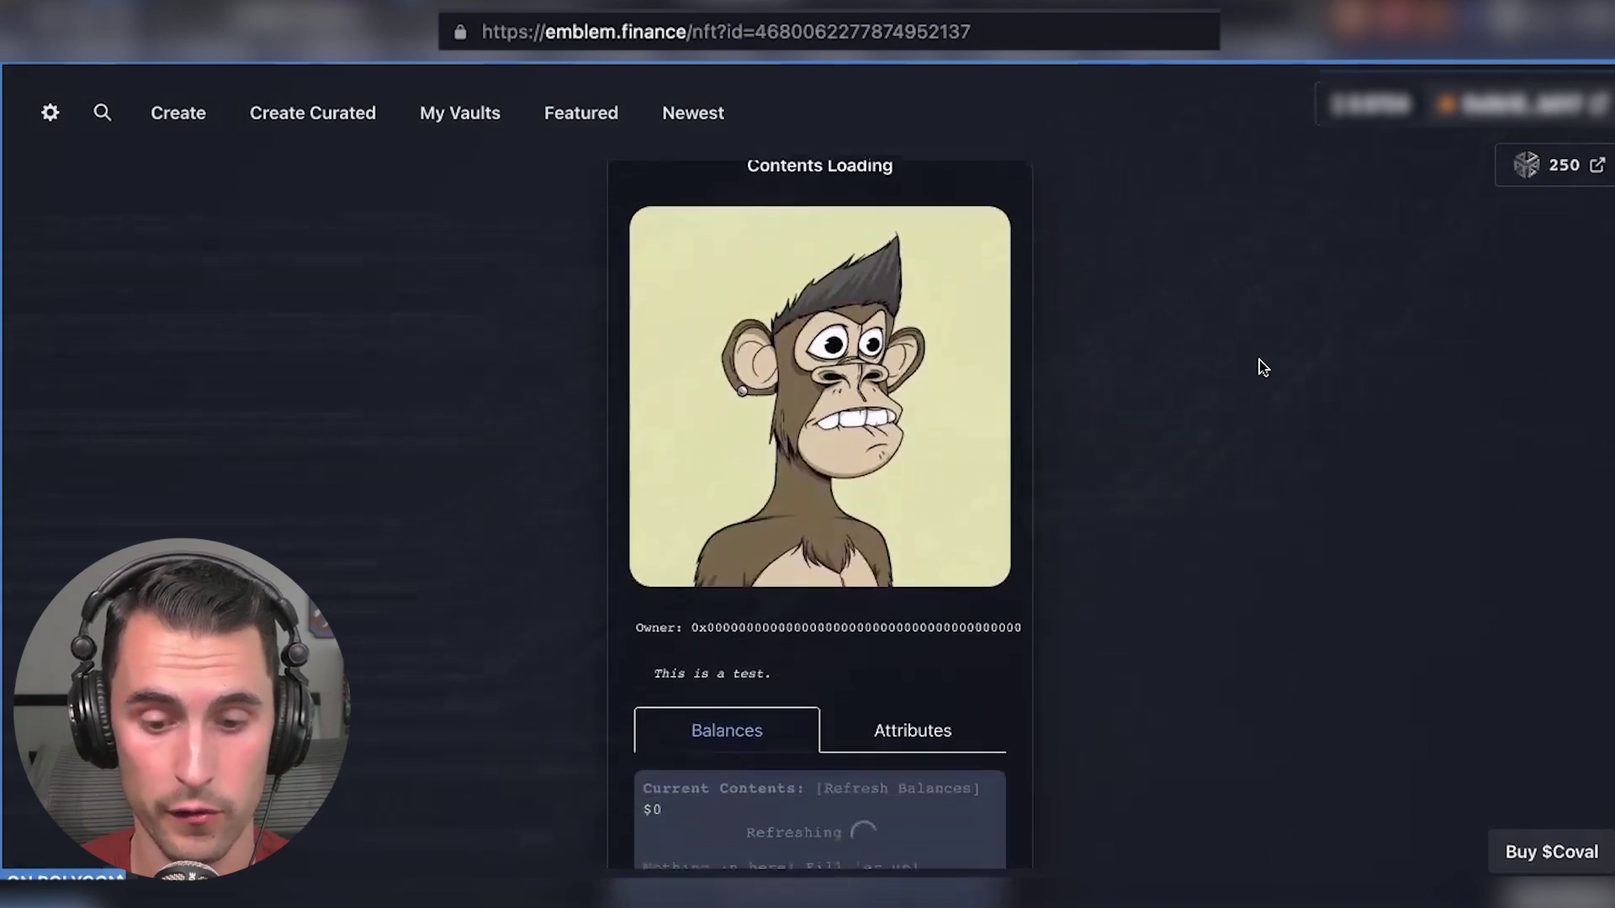
{"action": "scroll", "coordinate": [1259, 368], "scroll_direction": "down", "scroll_amount": 5}
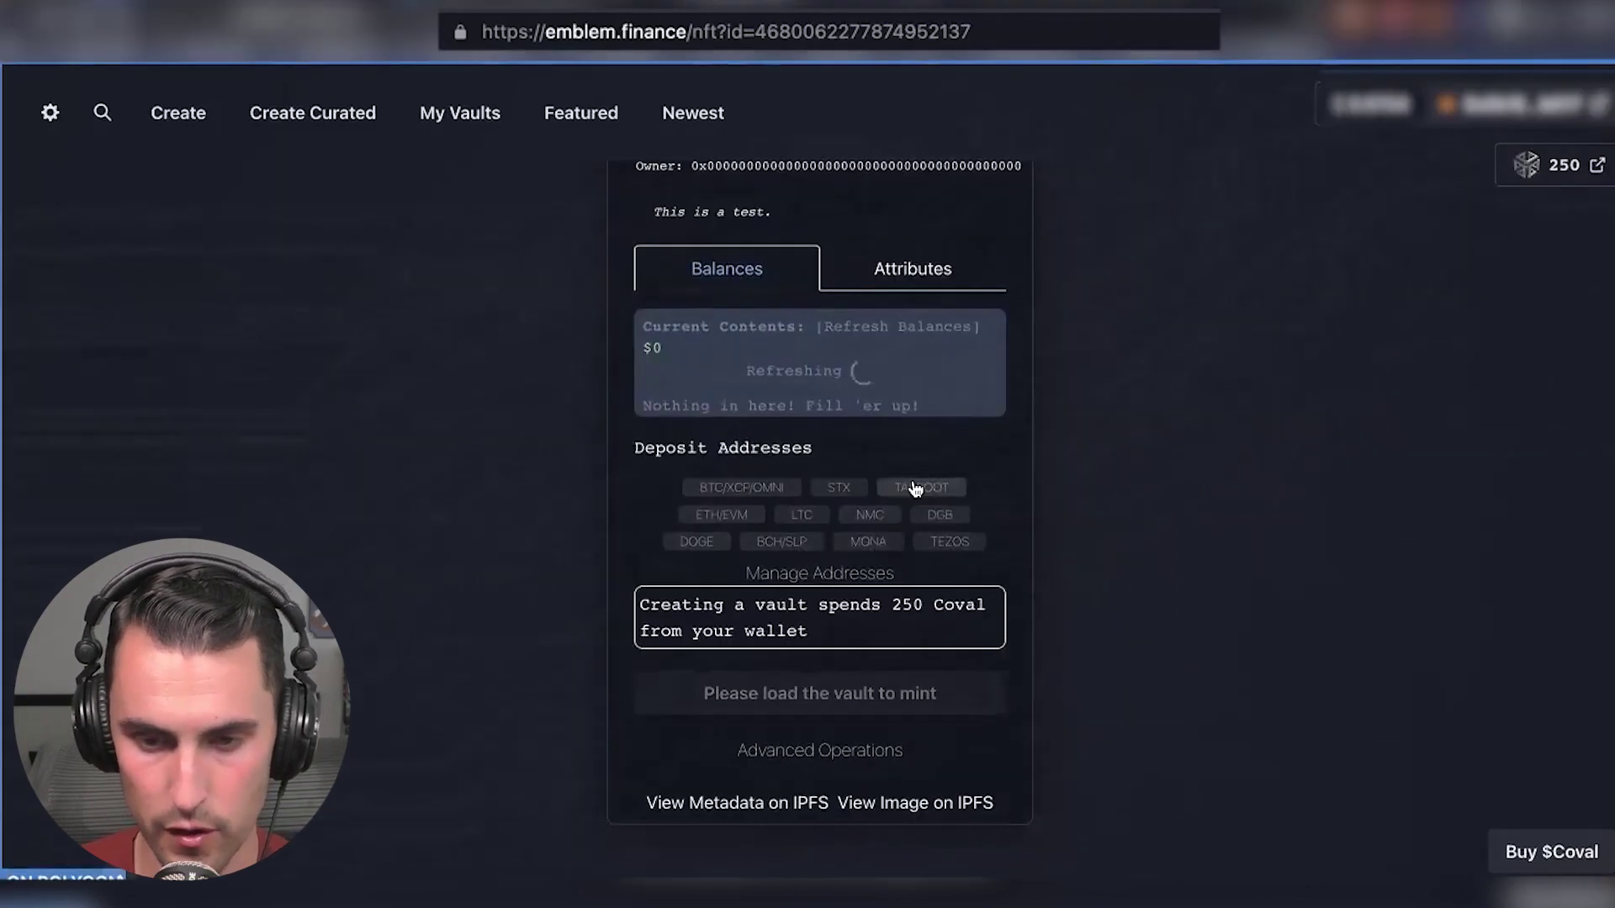
{"action": "left_click", "coordinate": [915, 488]}
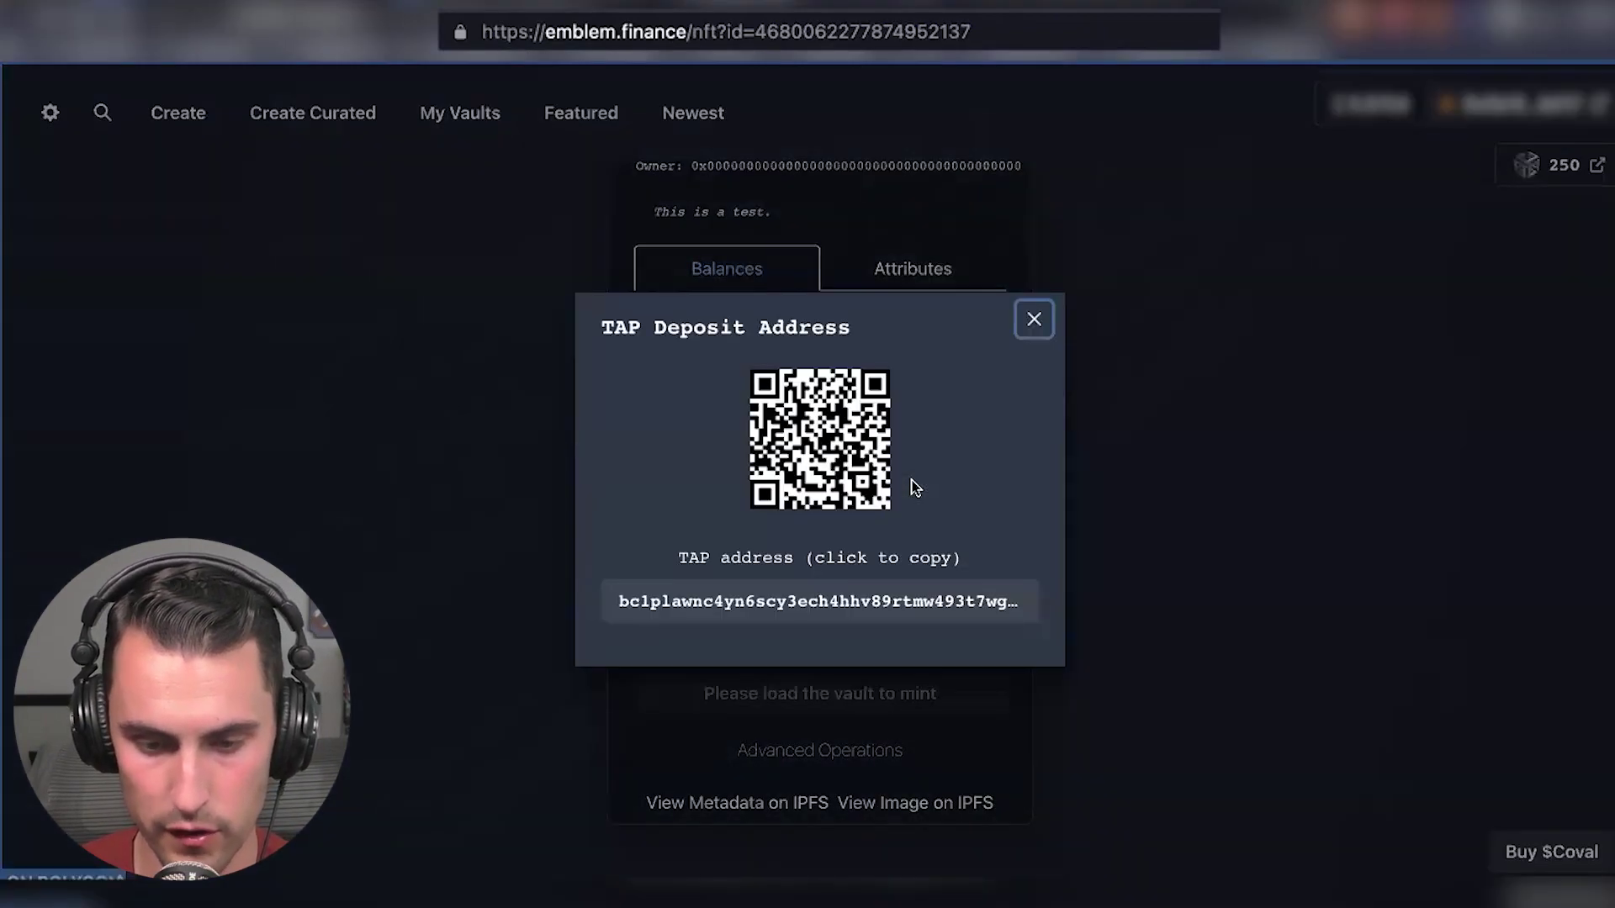
{"action": "left_click", "coordinate": [809, 604]}
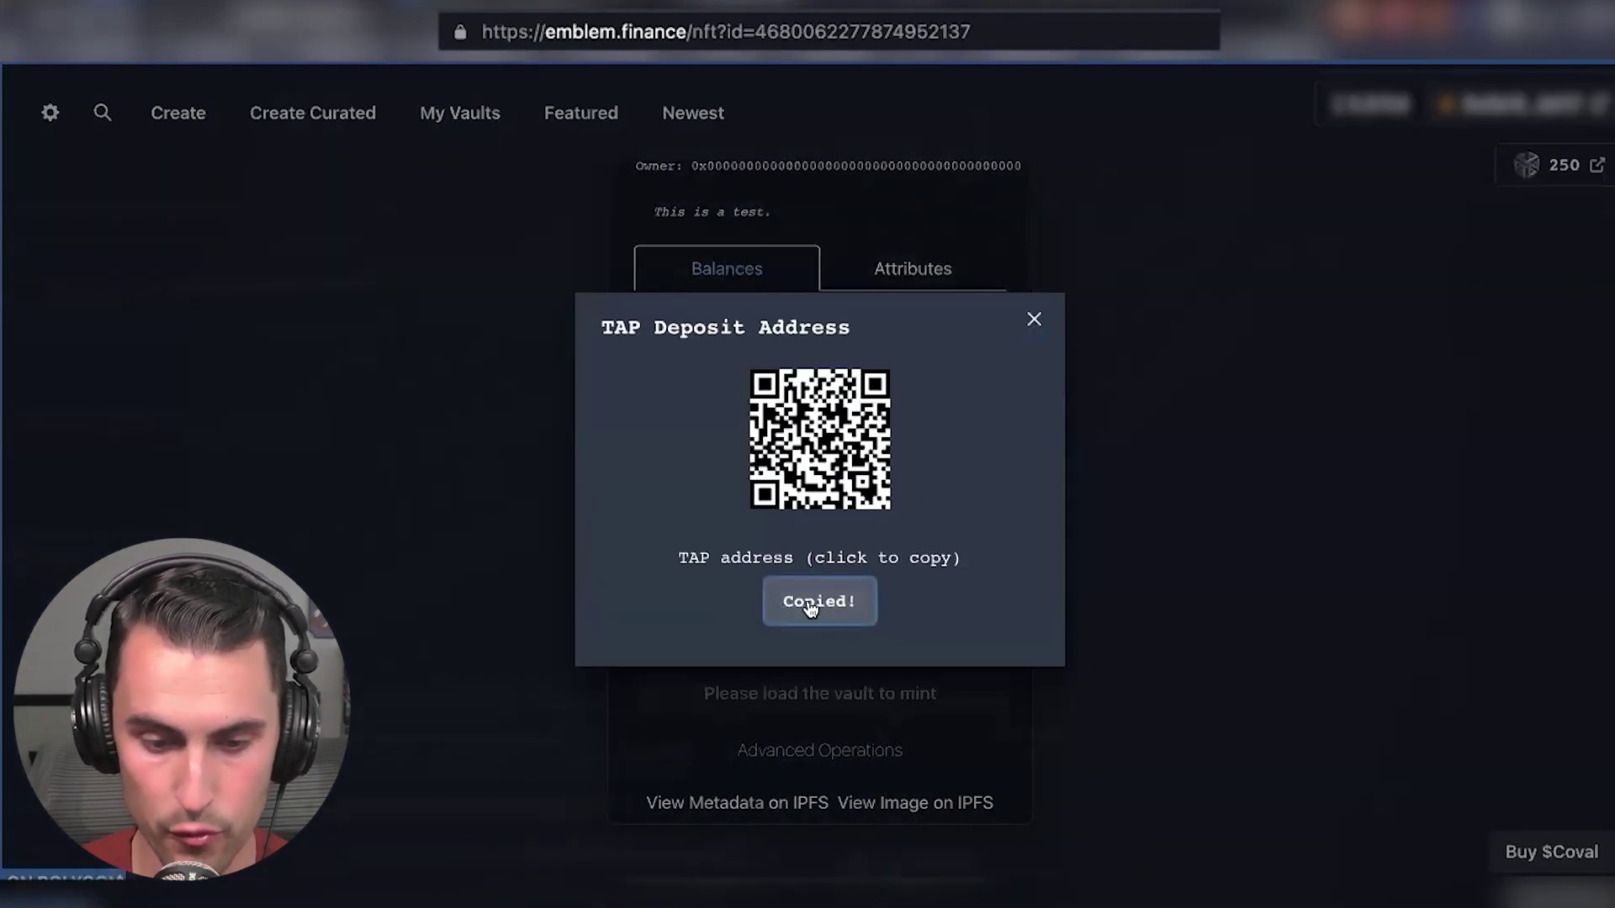
{"action": "left_click", "coordinate": [1198, 449]}
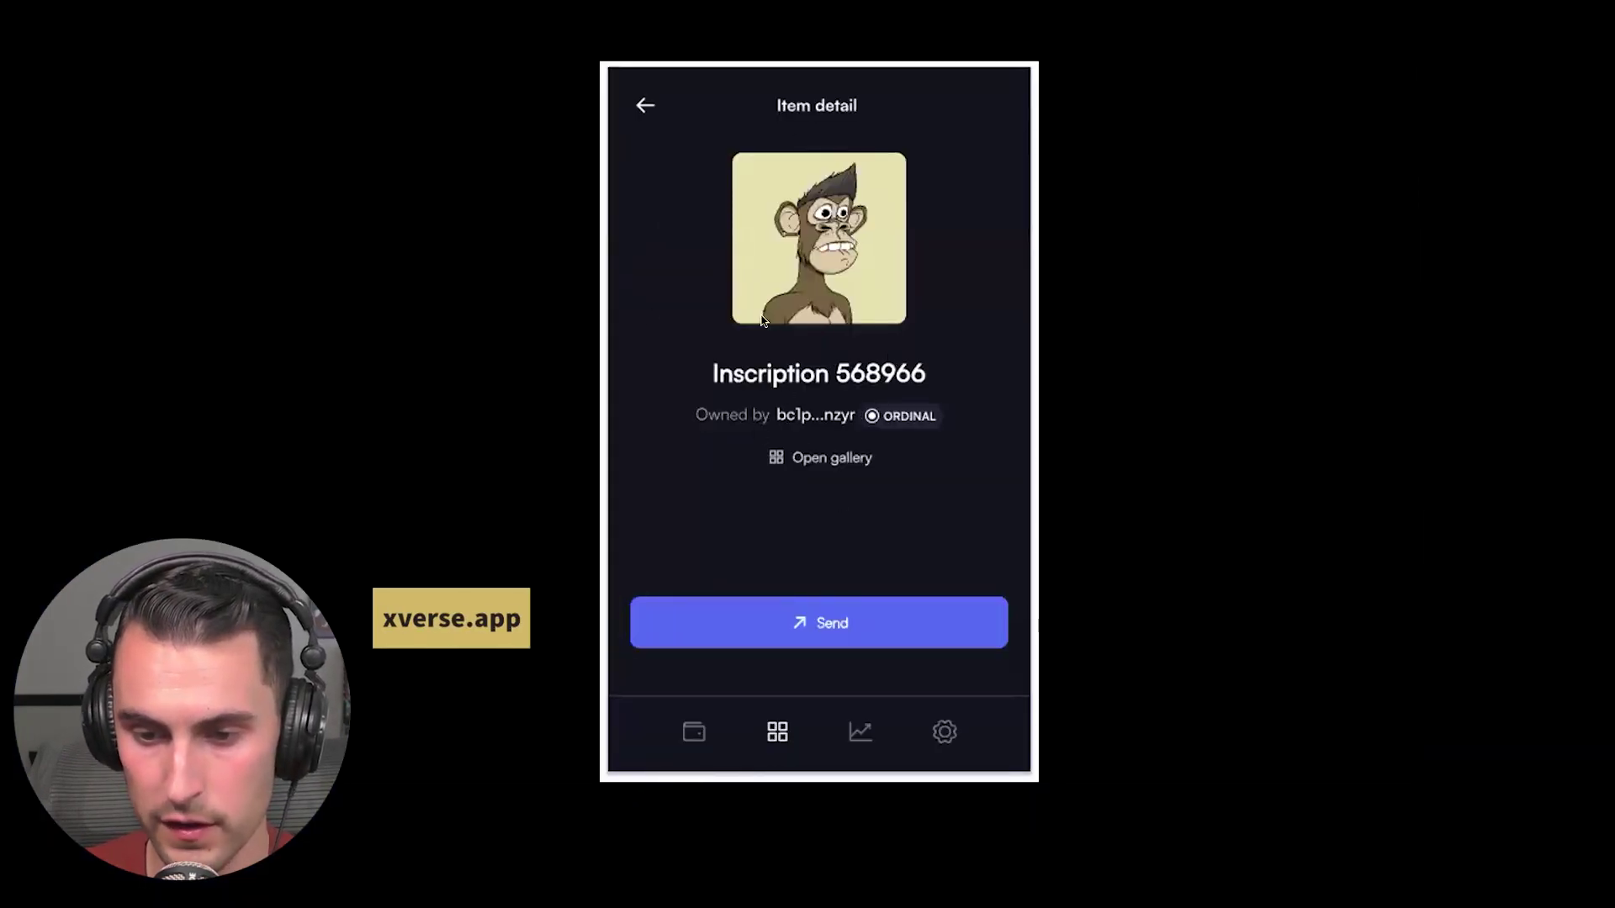
Step: Send Inscription 568966 from the Xverse wallet to the copied Taproot deposit address and confirm the transaction
{"action": "left_click", "coordinate": [833, 623]}
{"action": "left_click", "coordinate": [745, 486]}
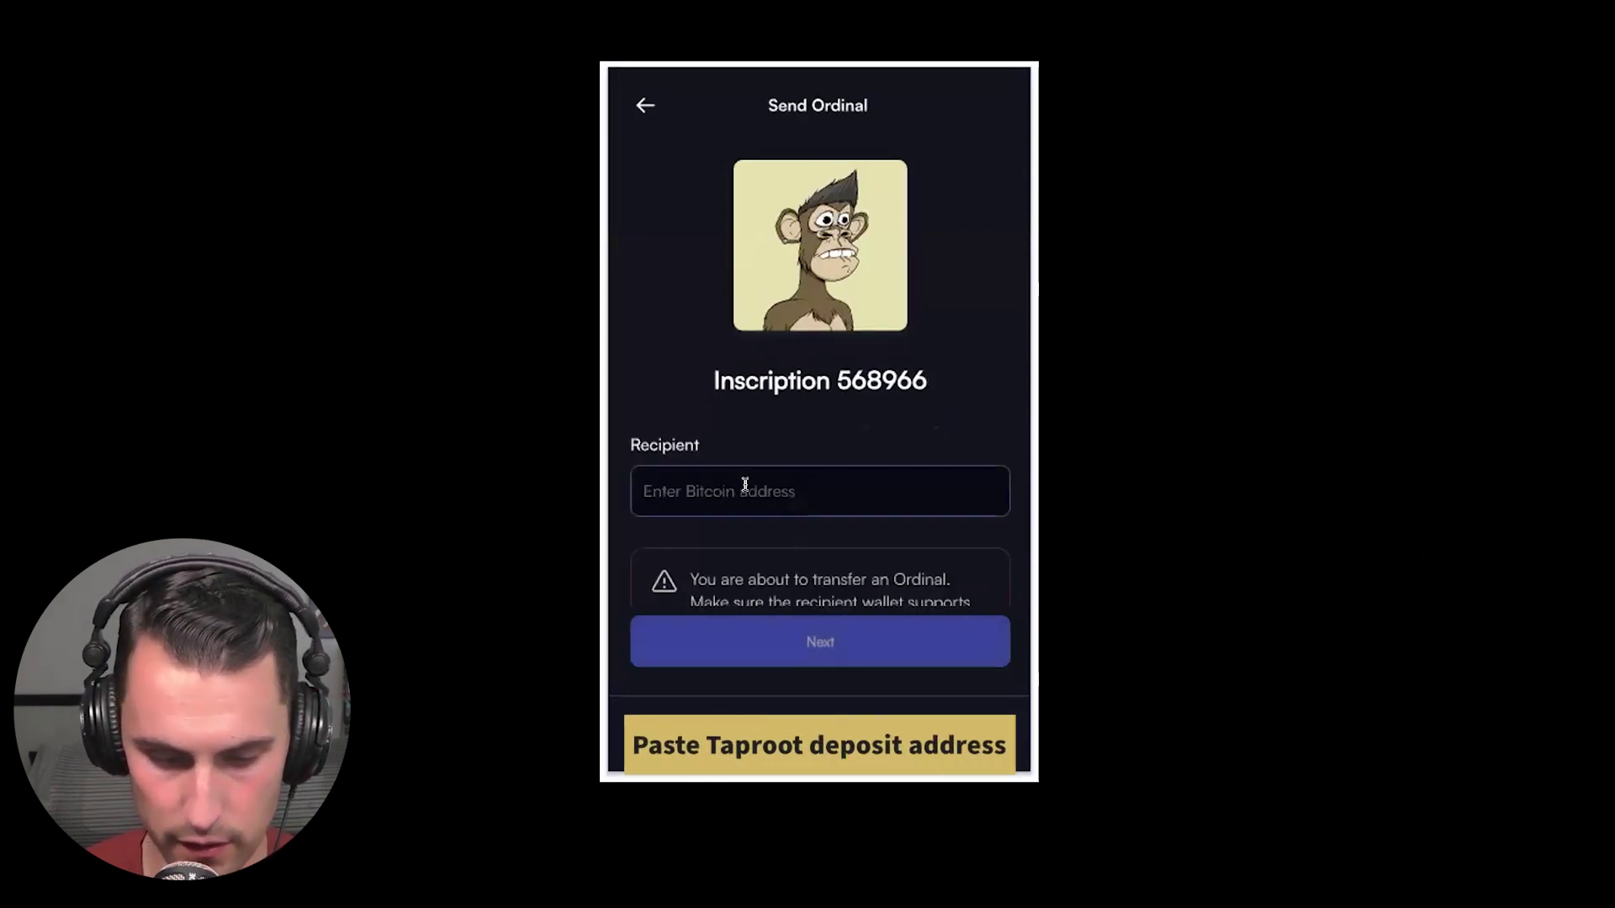
{"action": "key", "text": "ctrl+v"}
{"action": "scroll", "coordinate": [831, 516], "scroll_direction": "down", "scroll_amount": 2}
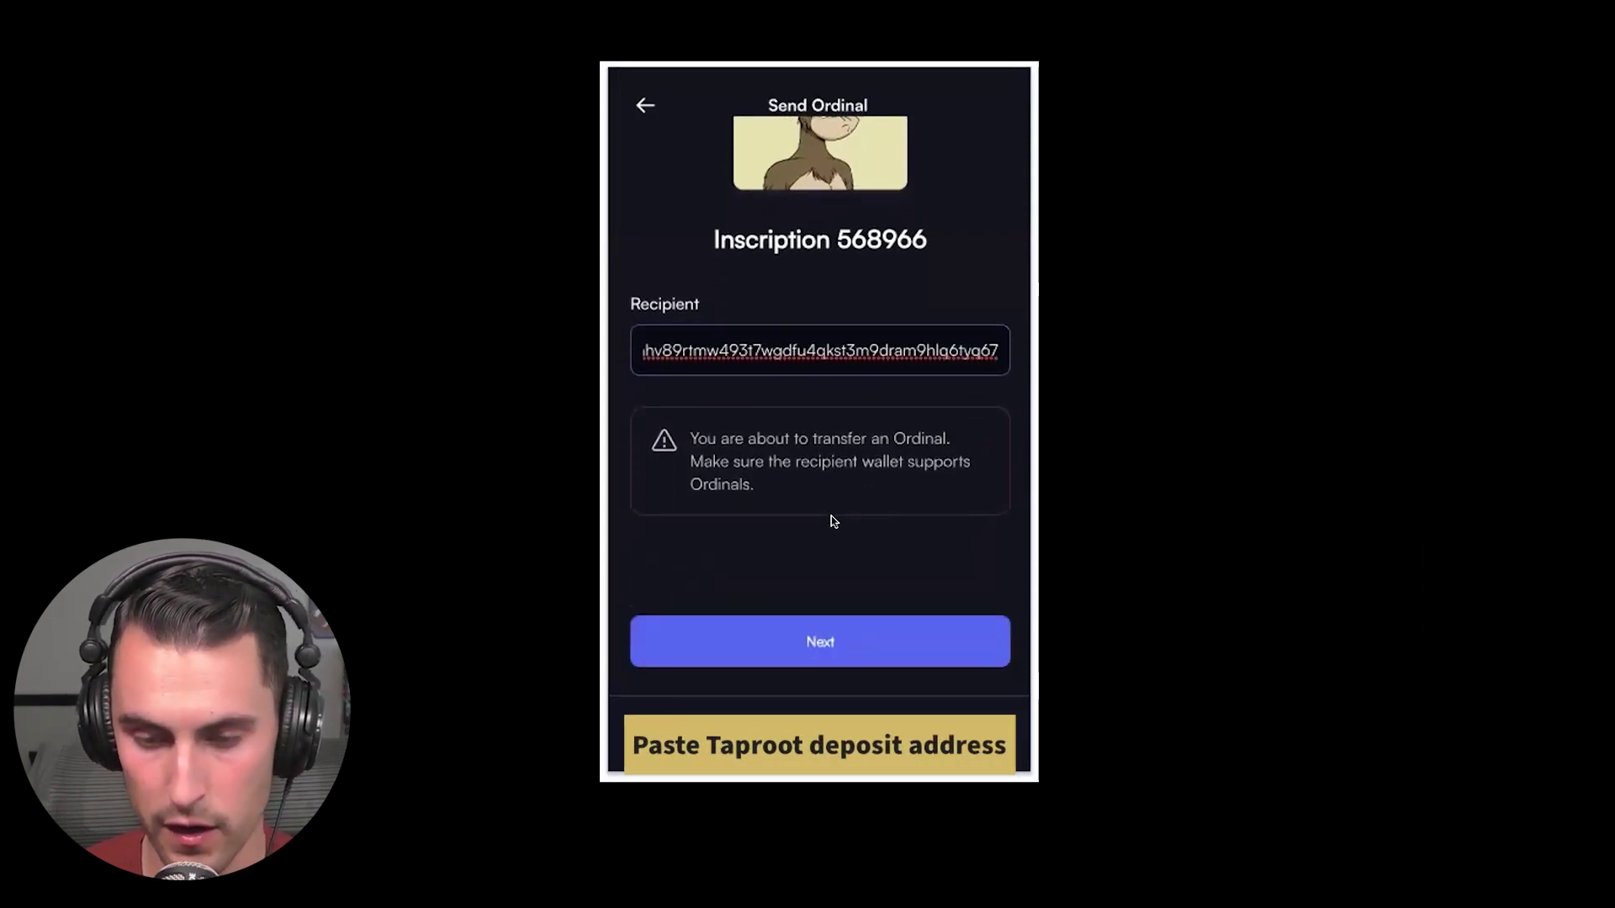
{"action": "left_click", "coordinate": [822, 630]}
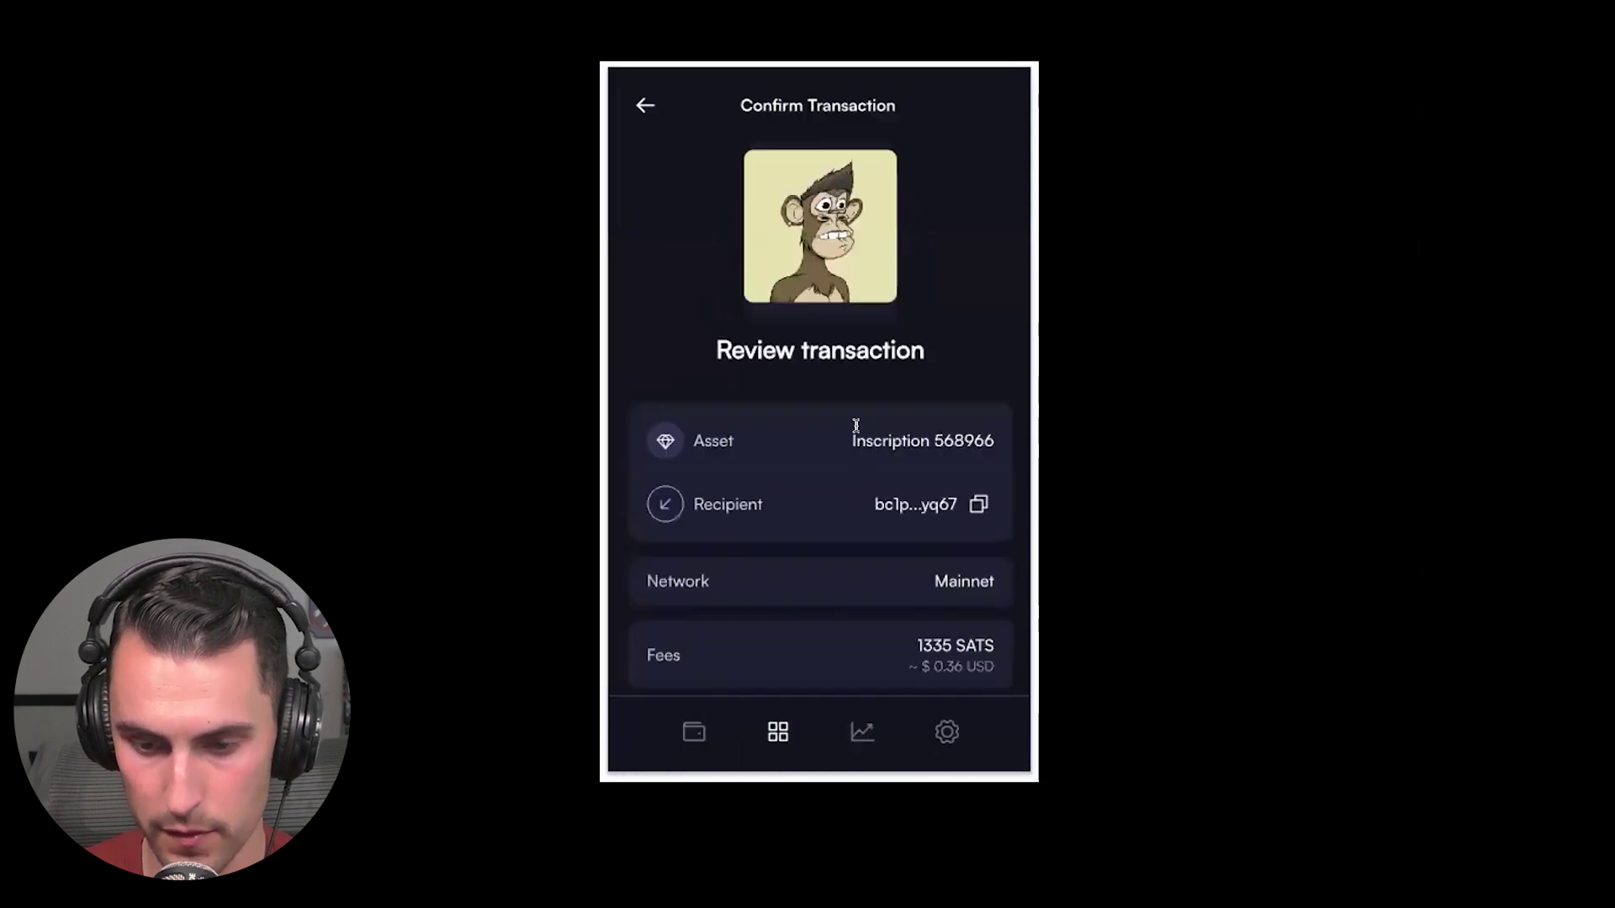
{"action": "scroll", "coordinate": [889, 572], "scroll_direction": "down", "scroll_amount": 3}
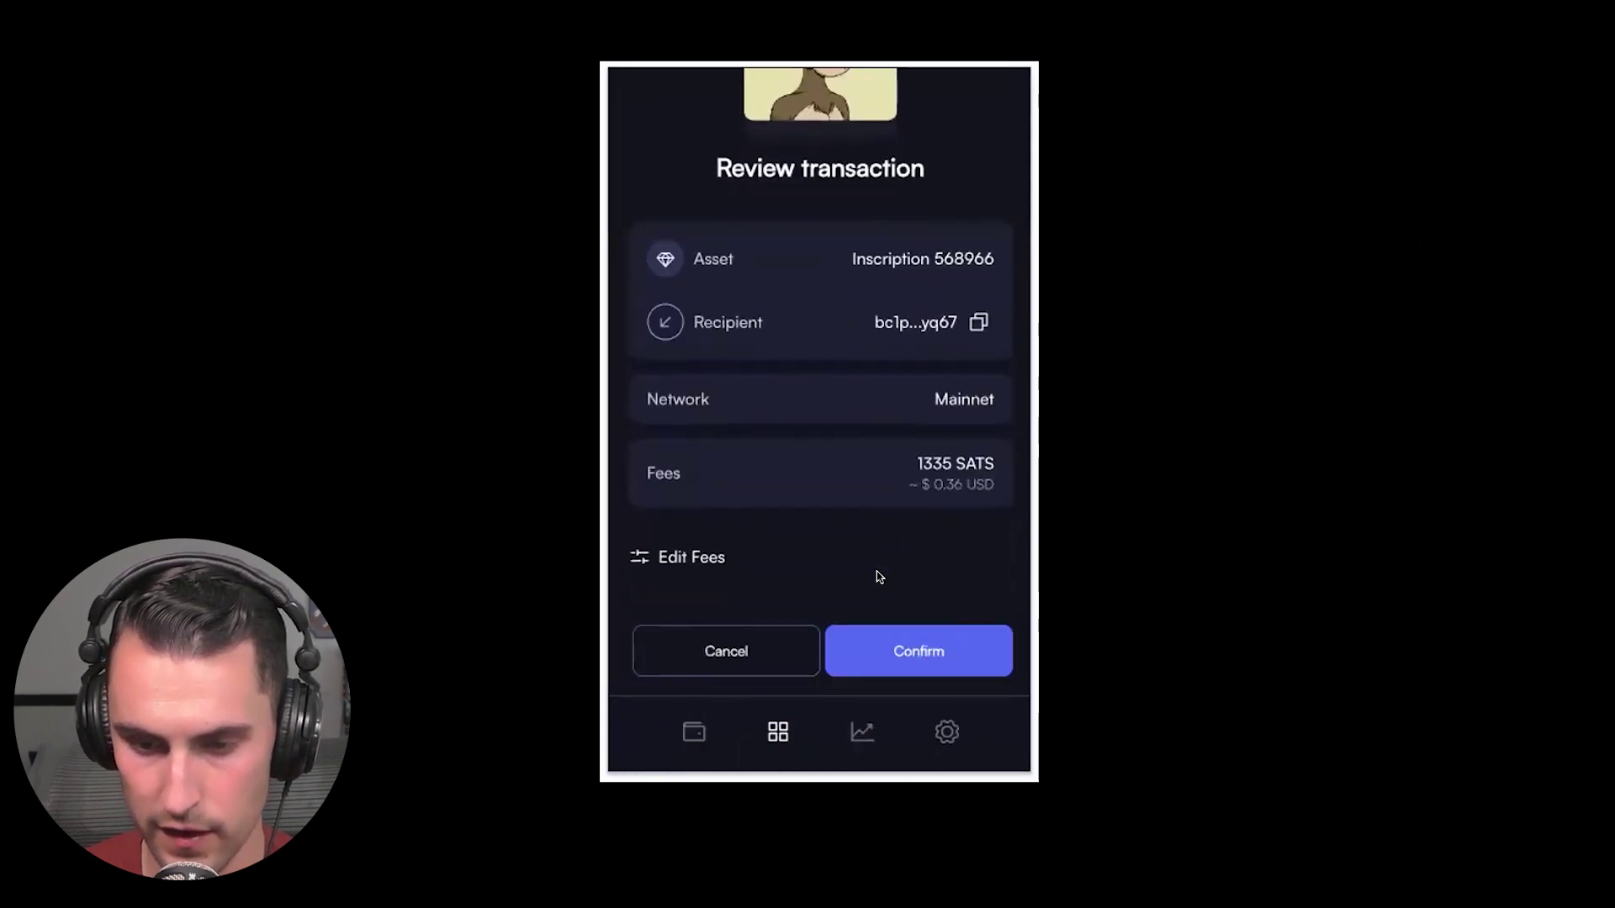
{"action": "left_click", "coordinate": [932, 629]}
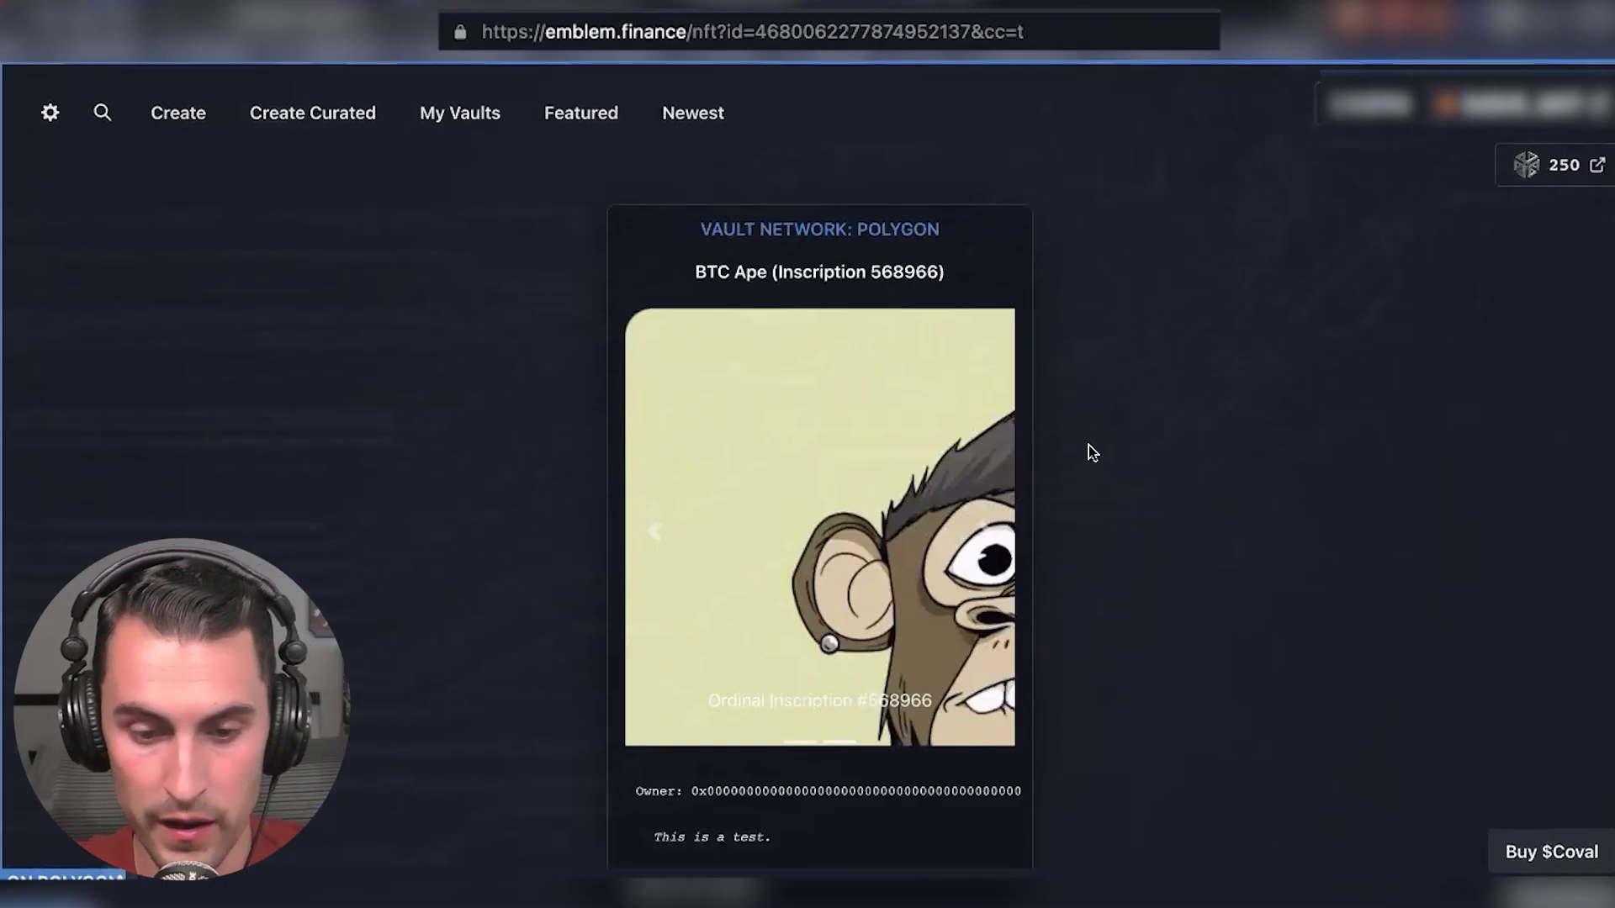
Step: Check the vault's balances and view the deposited ordinal on ordinals.com, examining its inscription details and address
{"action": "scroll", "coordinate": [1089, 452], "scroll_direction": "down", "scroll_amount": 3}
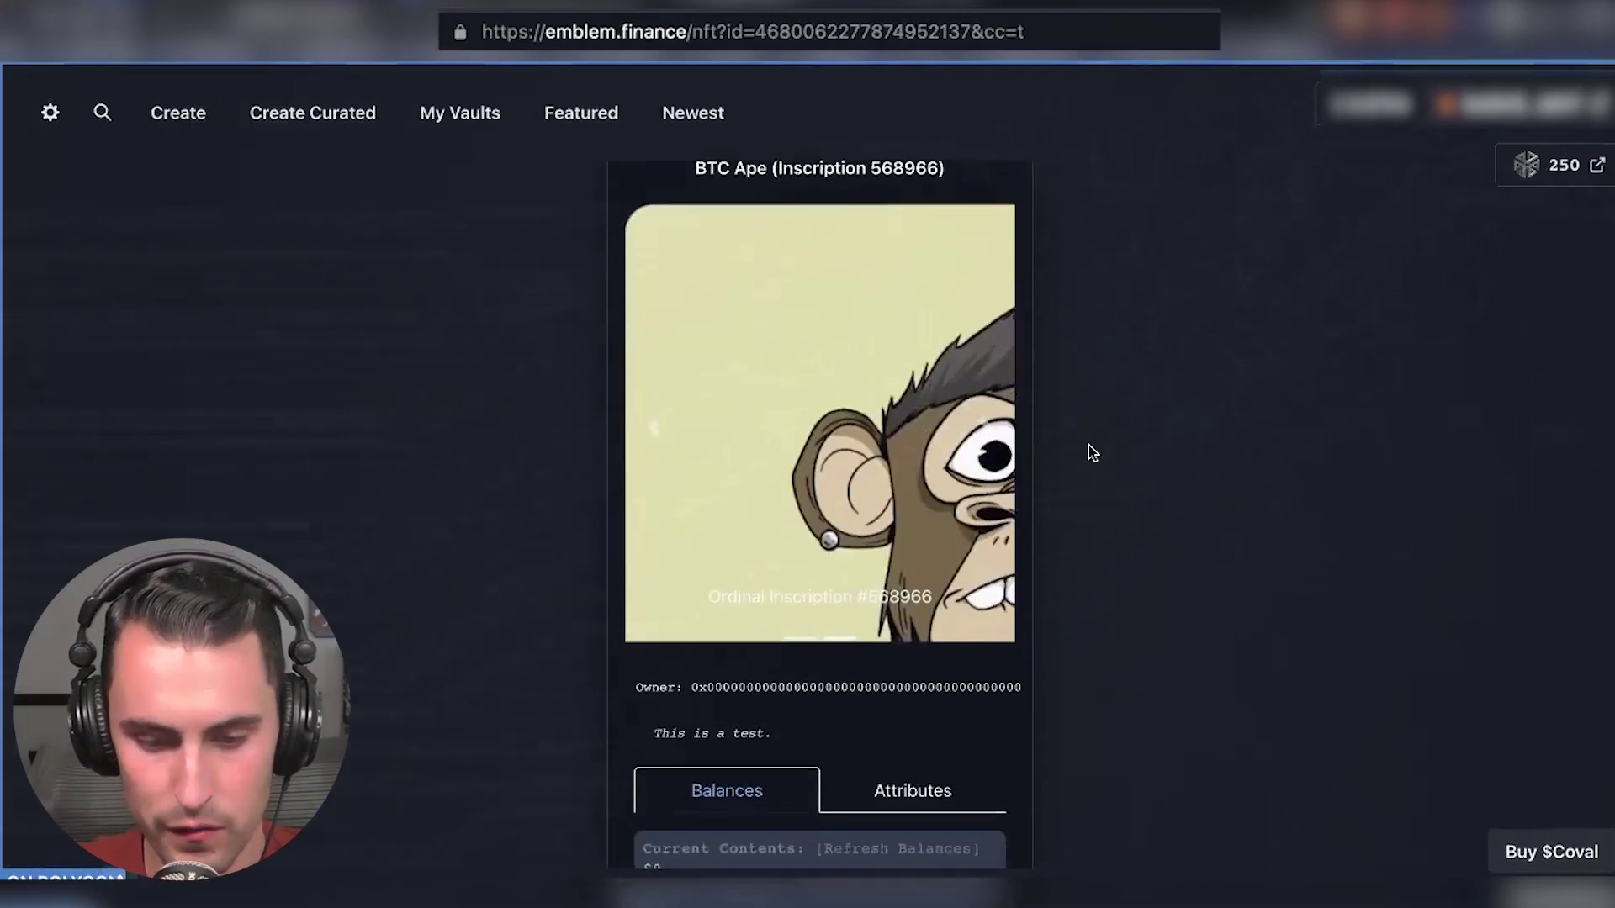
{"action": "scroll", "coordinate": [1088, 452], "scroll_direction": "down", "scroll_amount": 4}
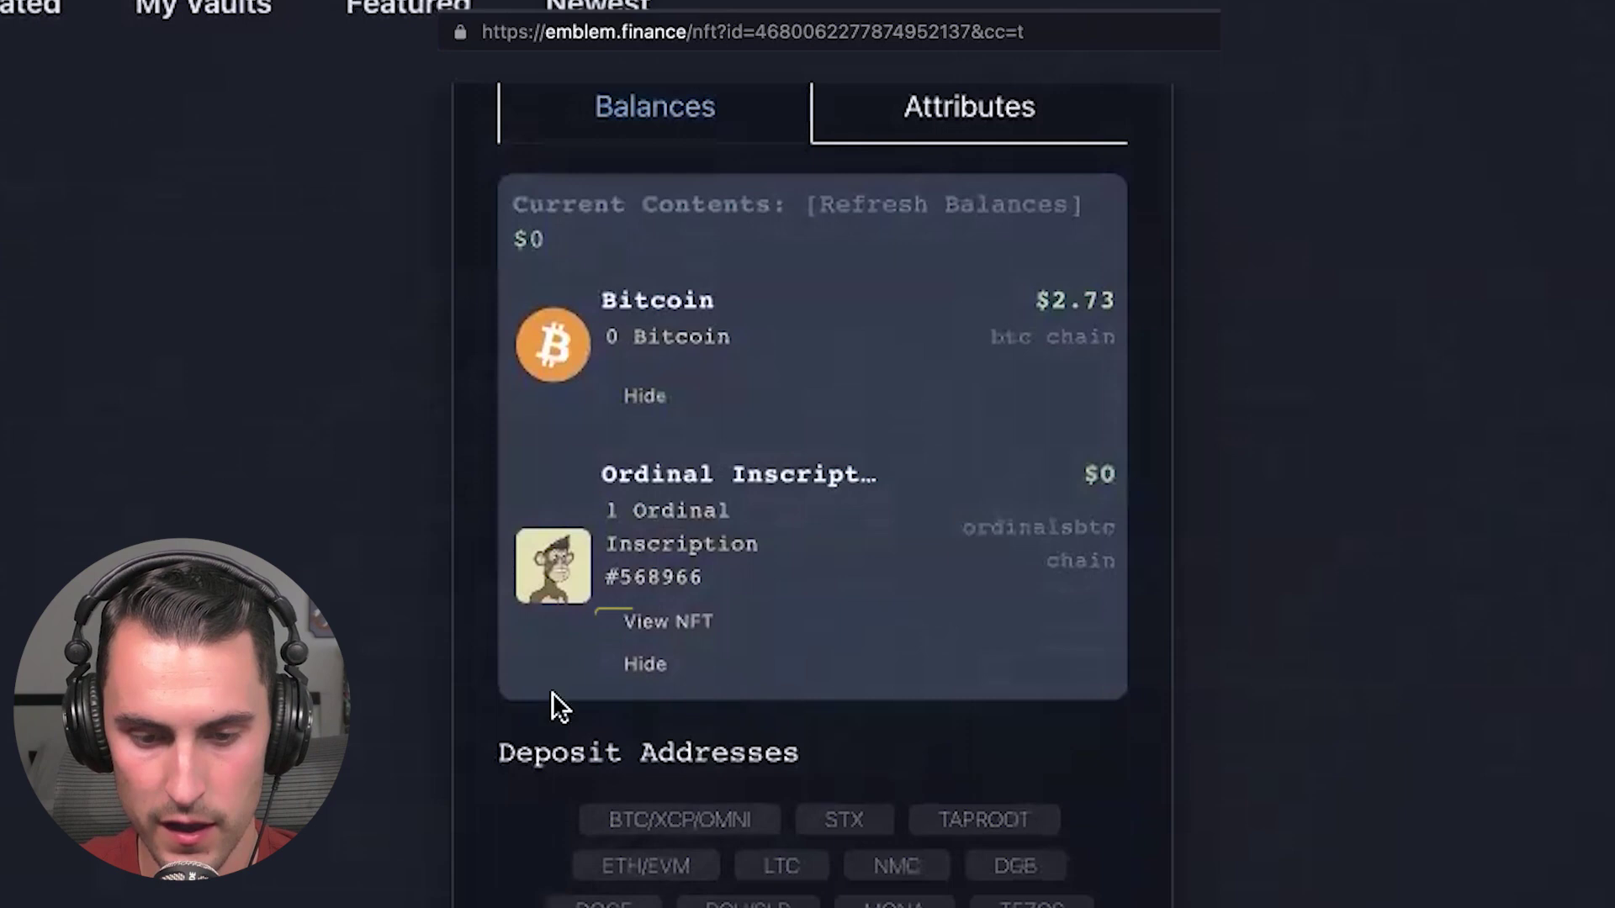
{"action": "left_click", "coordinate": [669, 627]}
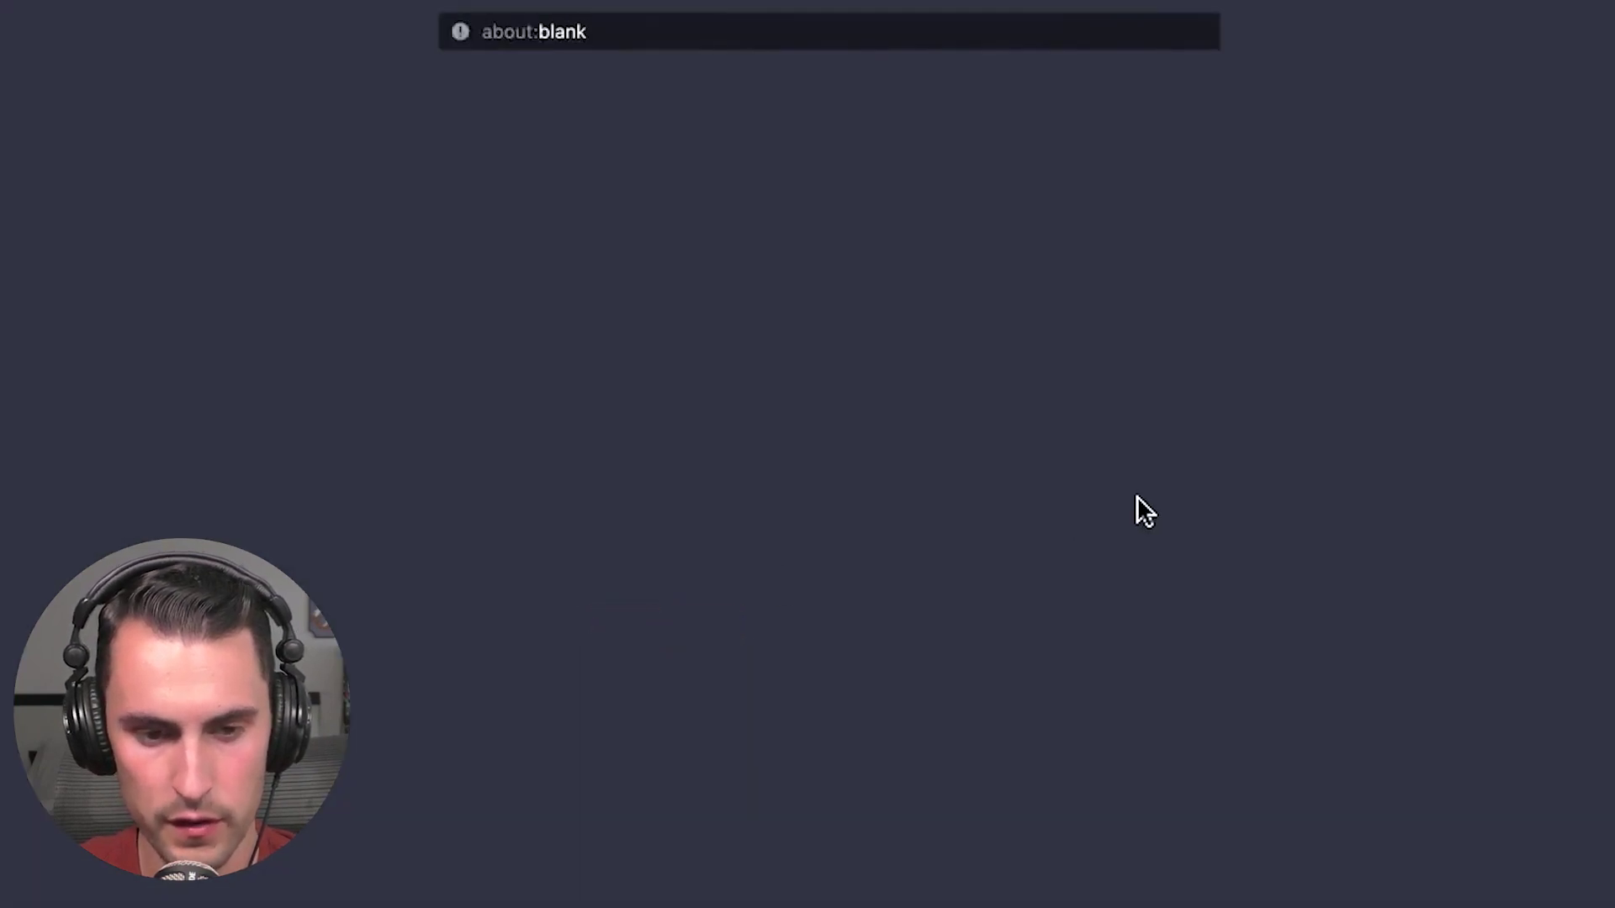
{"action": "scroll", "coordinate": [1392, 426], "scroll_direction": "down", "scroll_amount": 1}
{"action": "scroll", "coordinate": [1392, 425], "scroll_direction": "up", "scroll_amount": 2}
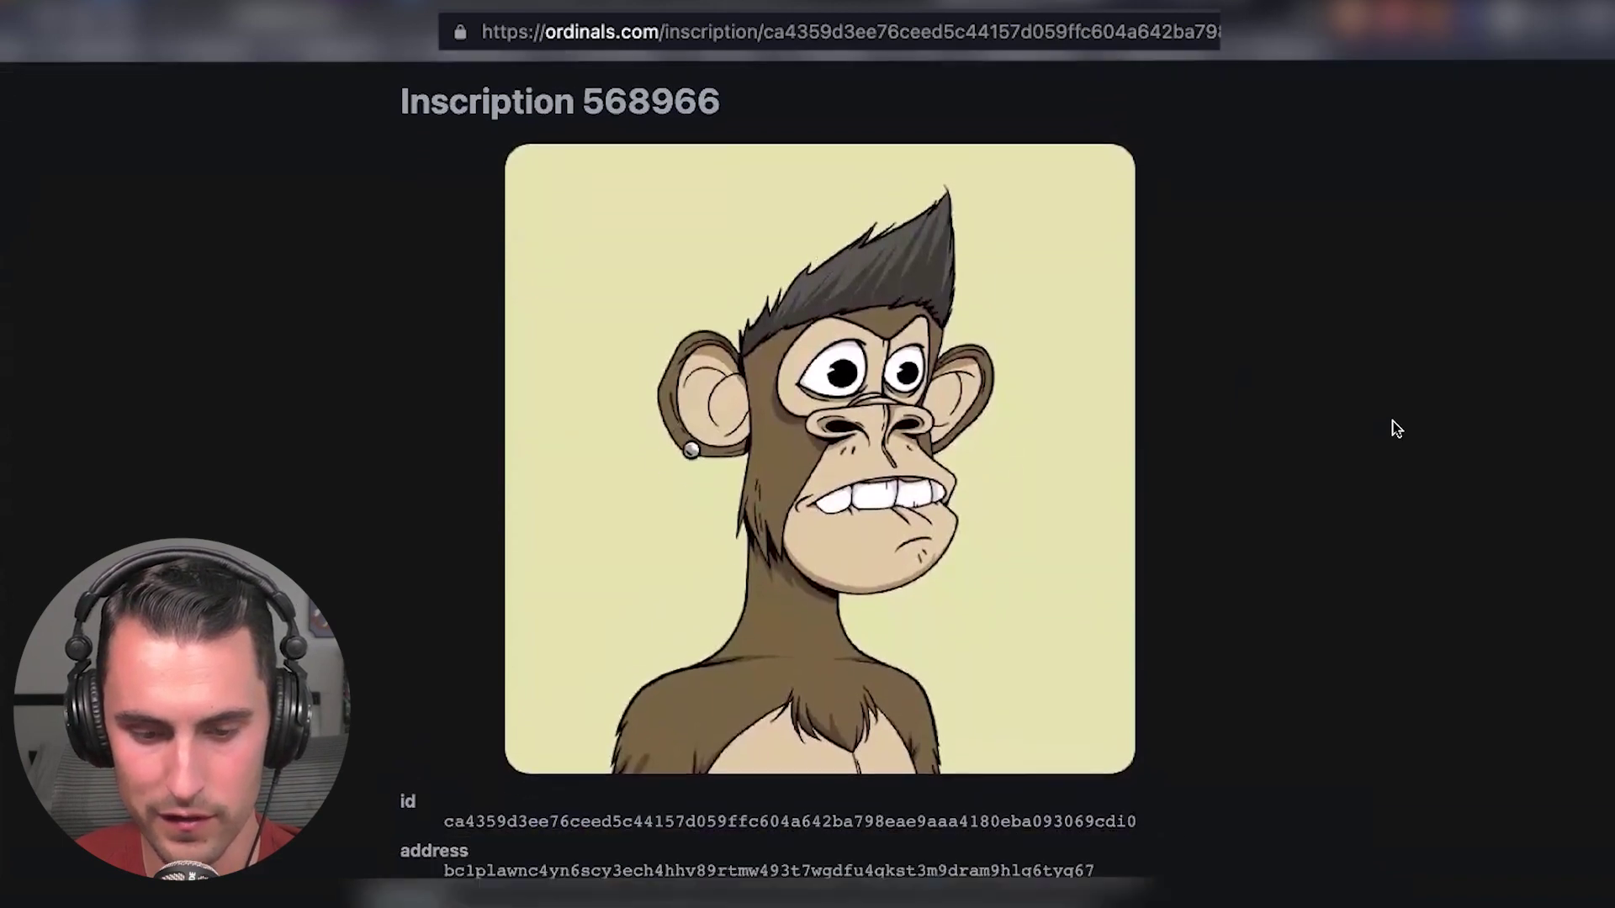
{"action": "scroll", "coordinate": [989, 563], "scroll_direction": "down", "scroll_amount": 3}
{"action": "left_click_drag", "start_coordinate": [421, 682], "coordinate": [1139, 681]}
{"action": "left_click", "coordinate": [1144, 679]}
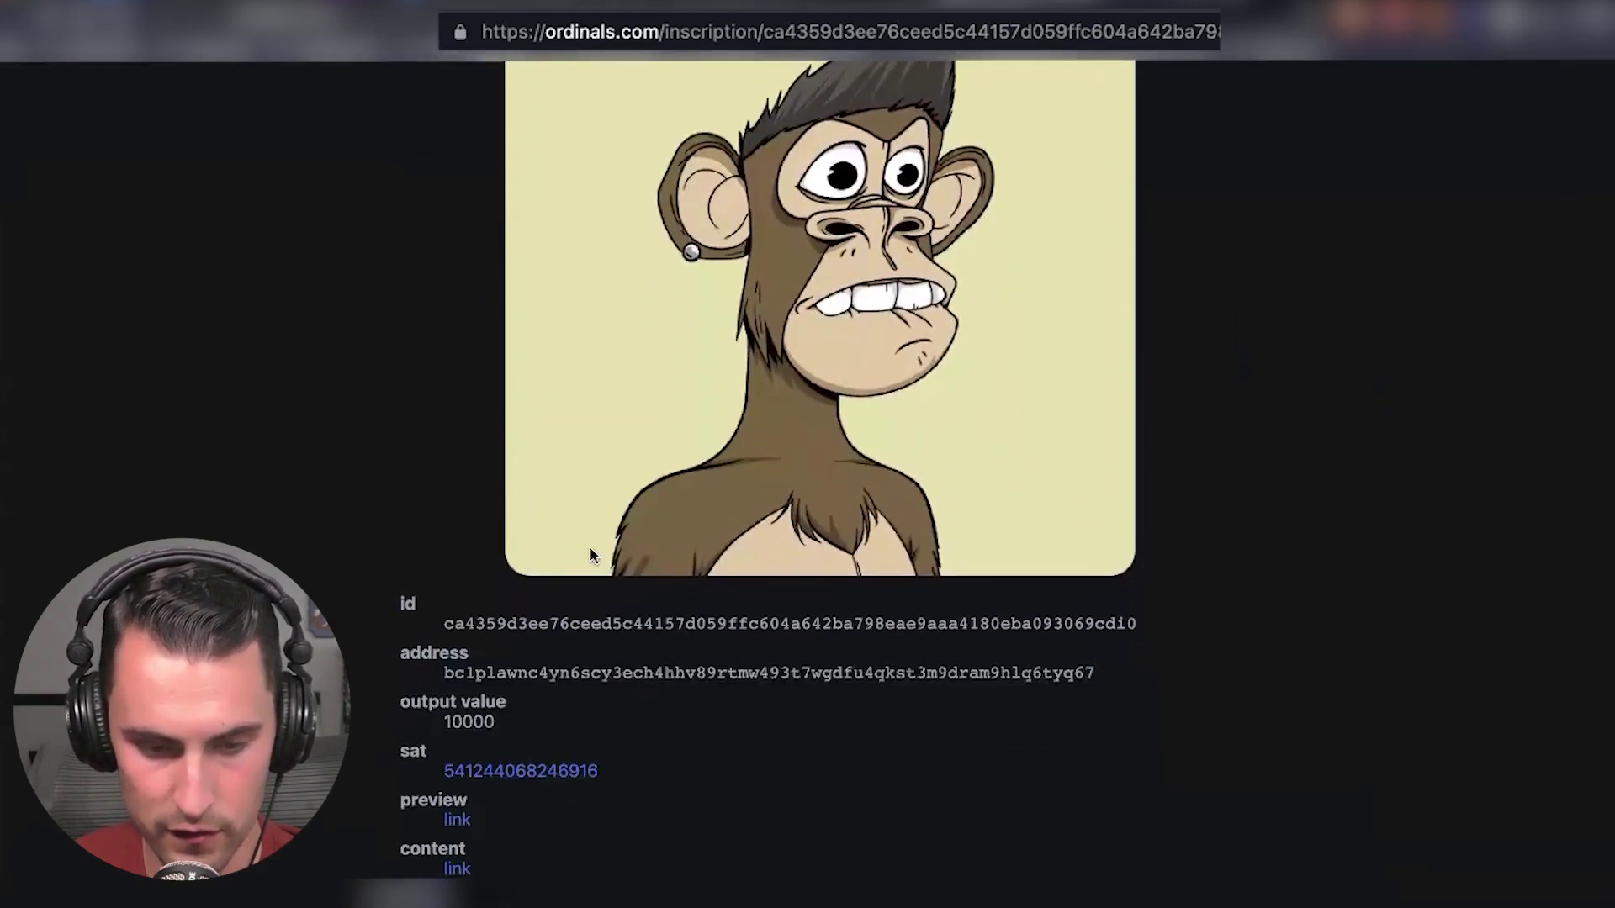
Step: Return to the vault page, compare its Taproot deposit address with the inscription's address, and review the contents and minting cost
{"action": "left_click", "coordinate": [810, 5]}
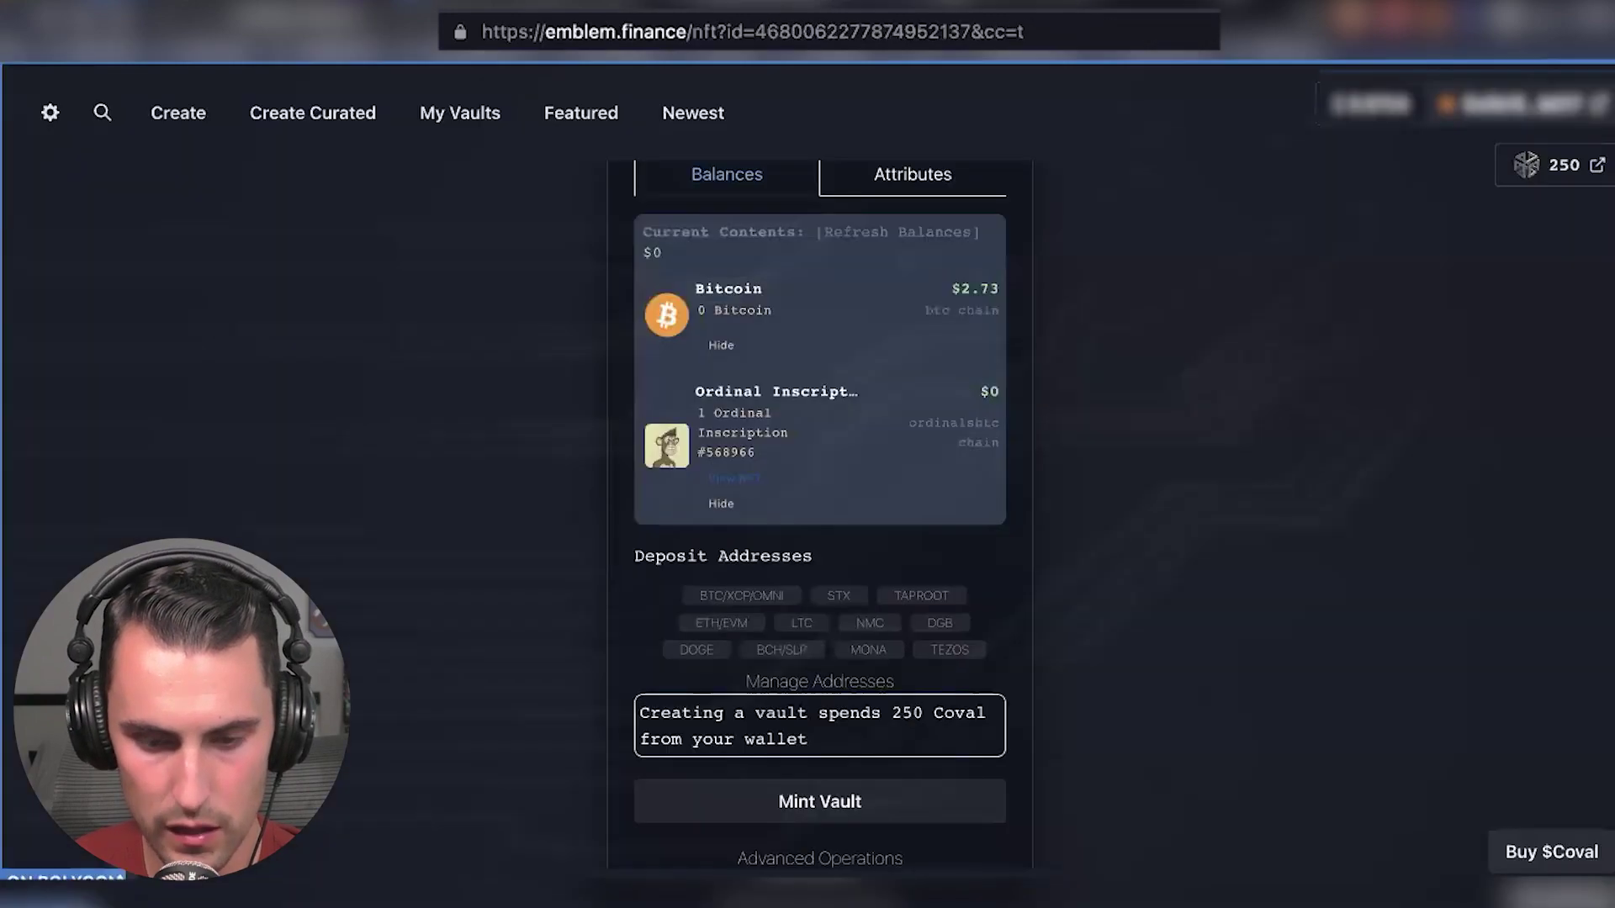
{"action": "left_click", "coordinate": [924, 597]}
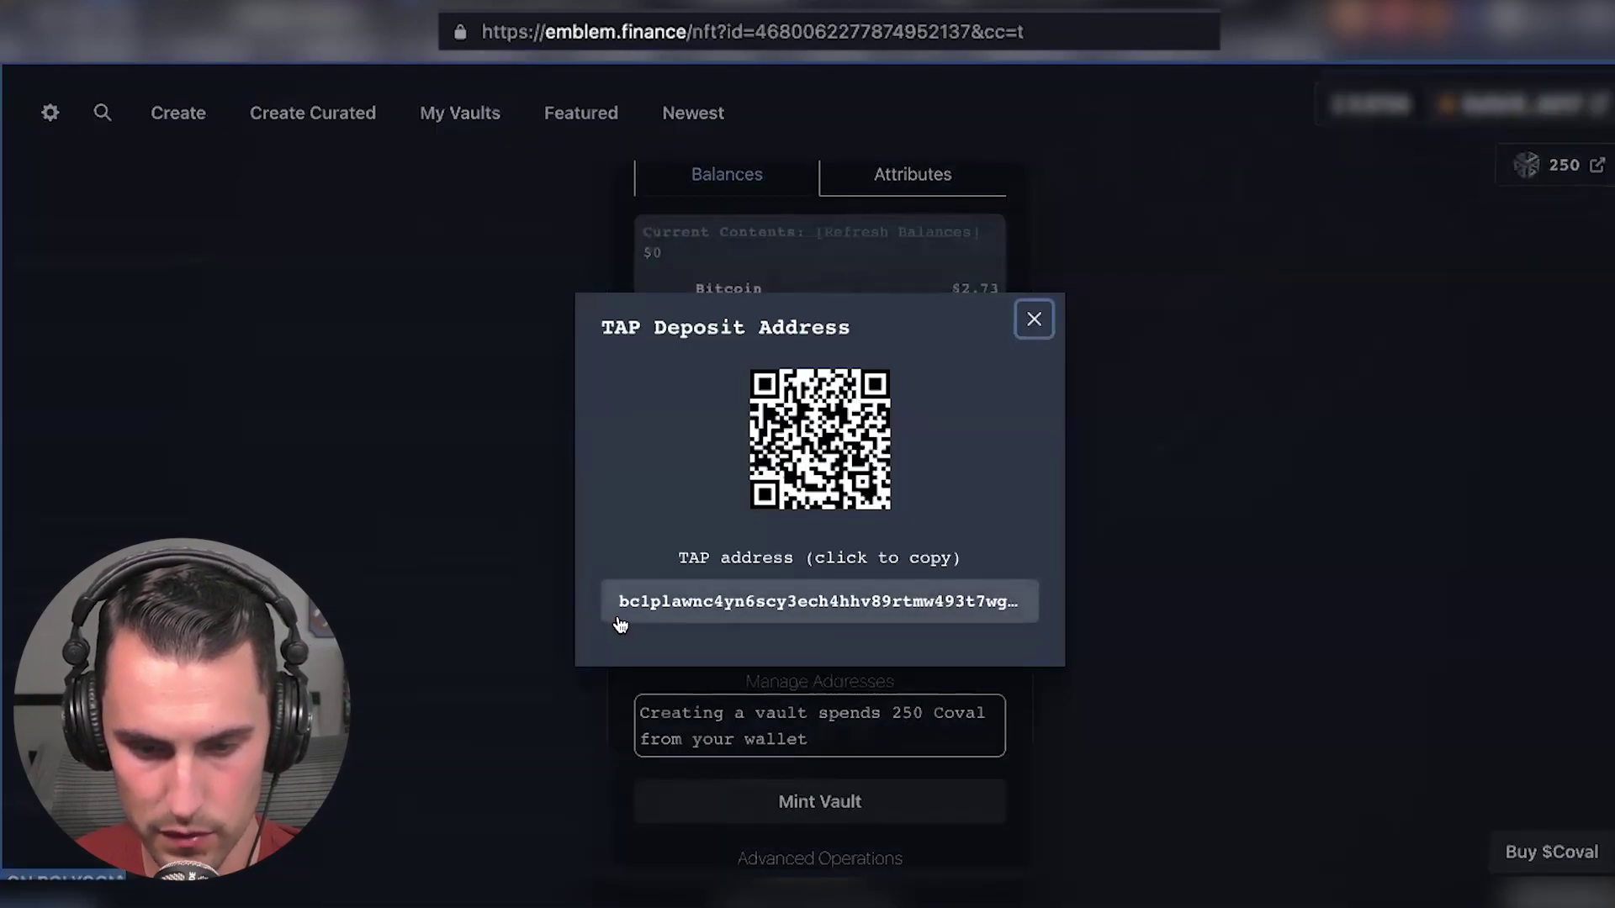
{"action": "left_click", "coordinate": [1388, 547]}
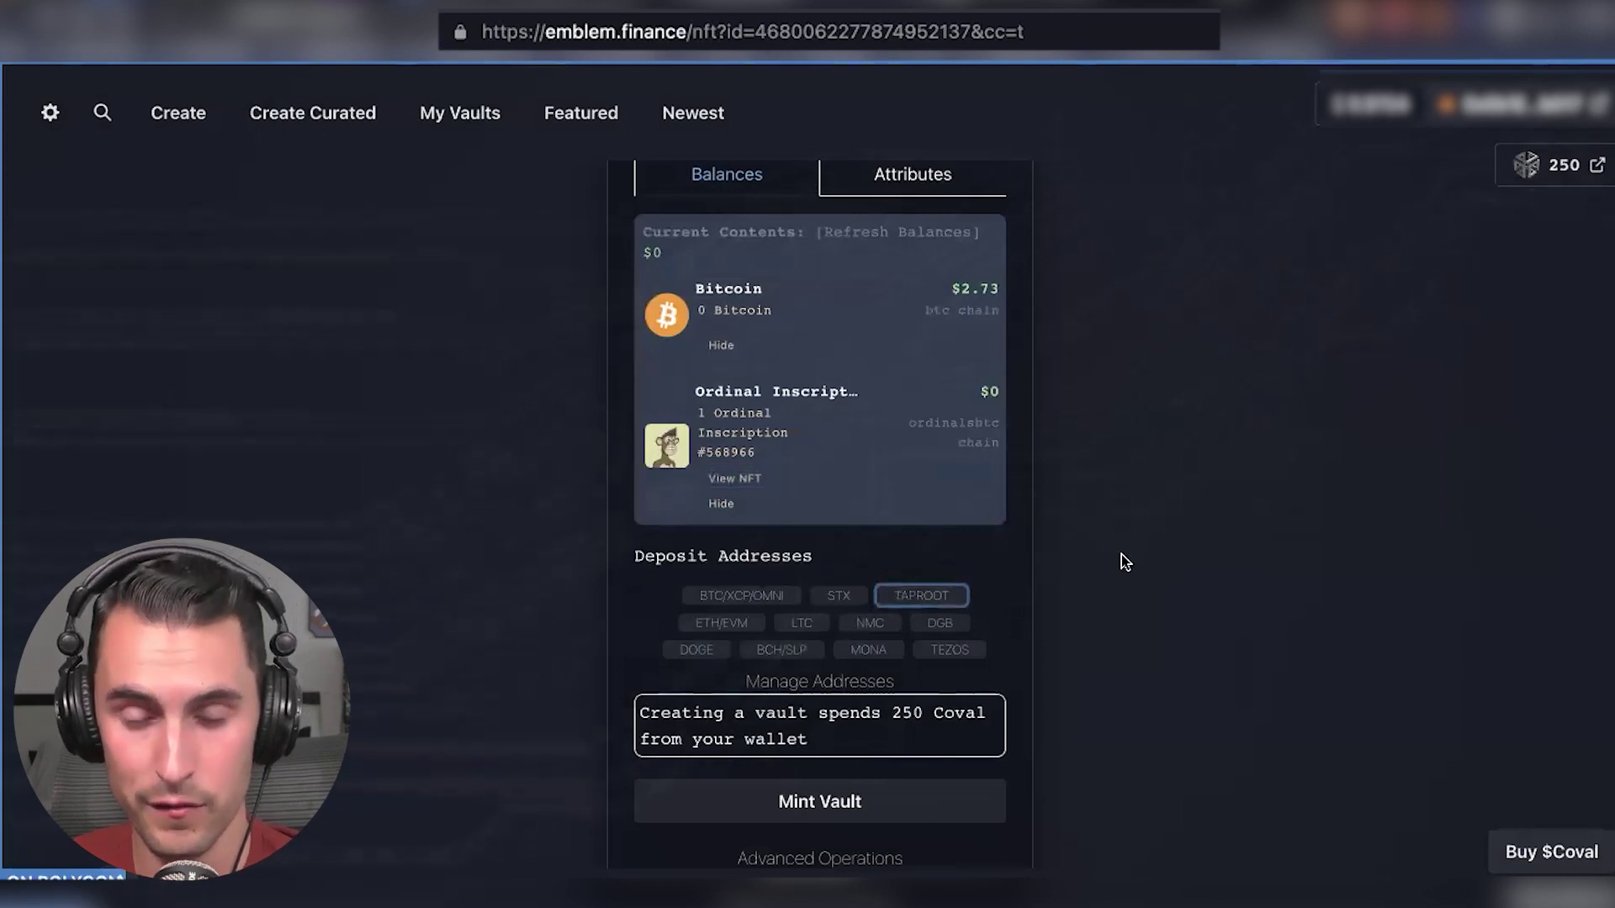
{"action": "scroll", "coordinate": [1093, 426], "scroll_direction": "up", "scroll_amount": 1}
{"action": "scroll", "coordinate": [1096, 427], "scroll_direction": "up", "scroll_amount": 1}
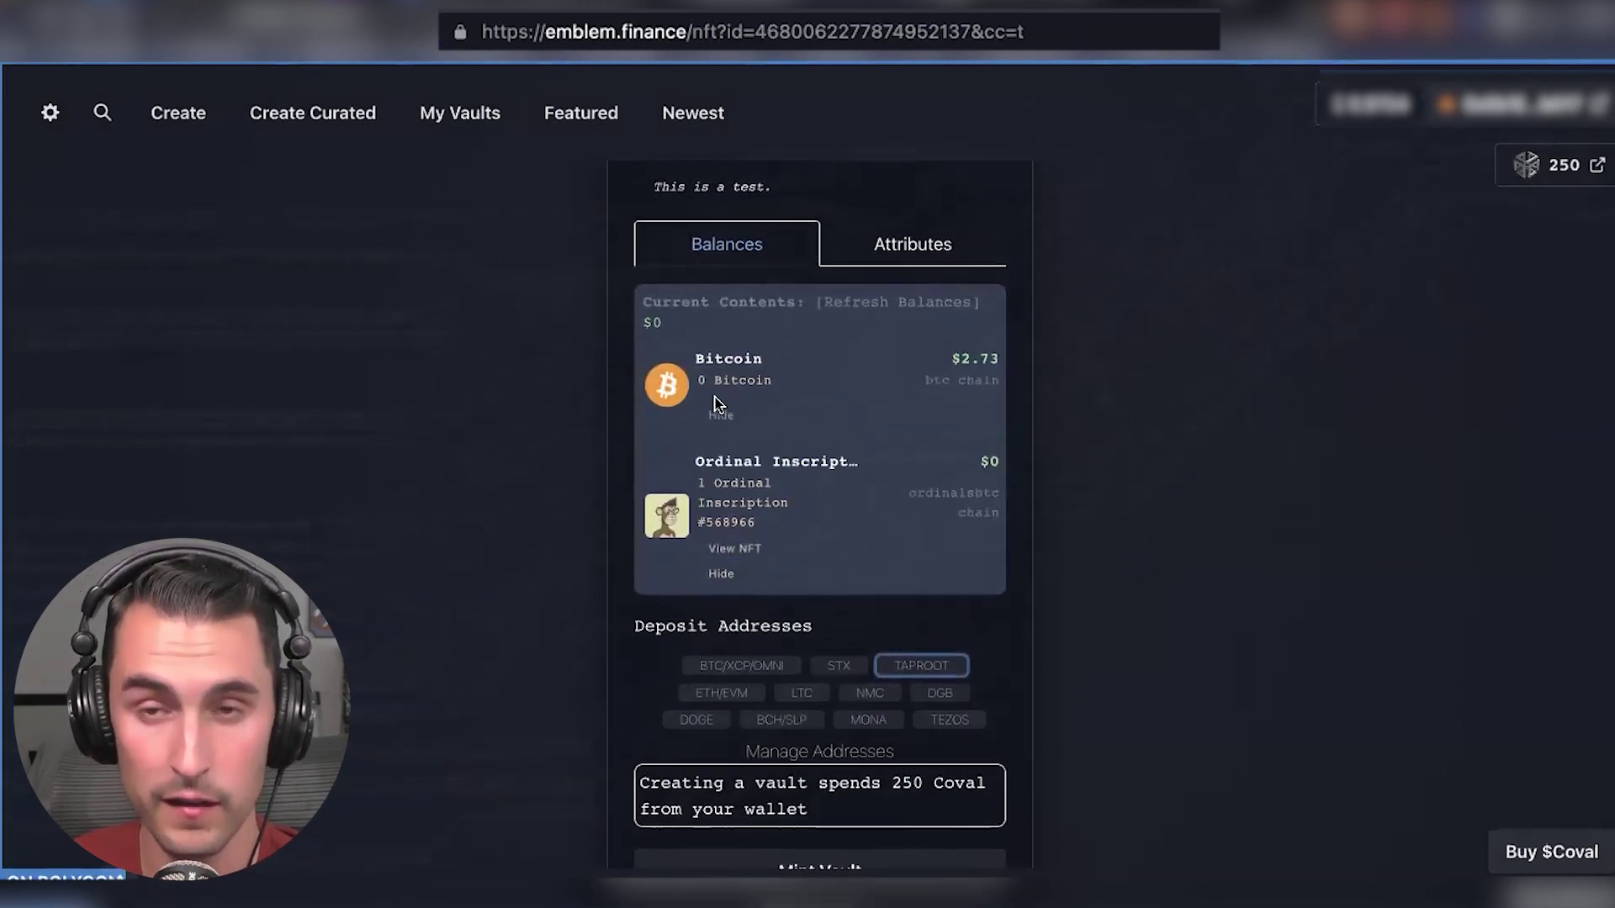
{"action": "scroll", "coordinate": [1105, 479], "scroll_direction": "down", "scroll_amount": 3}
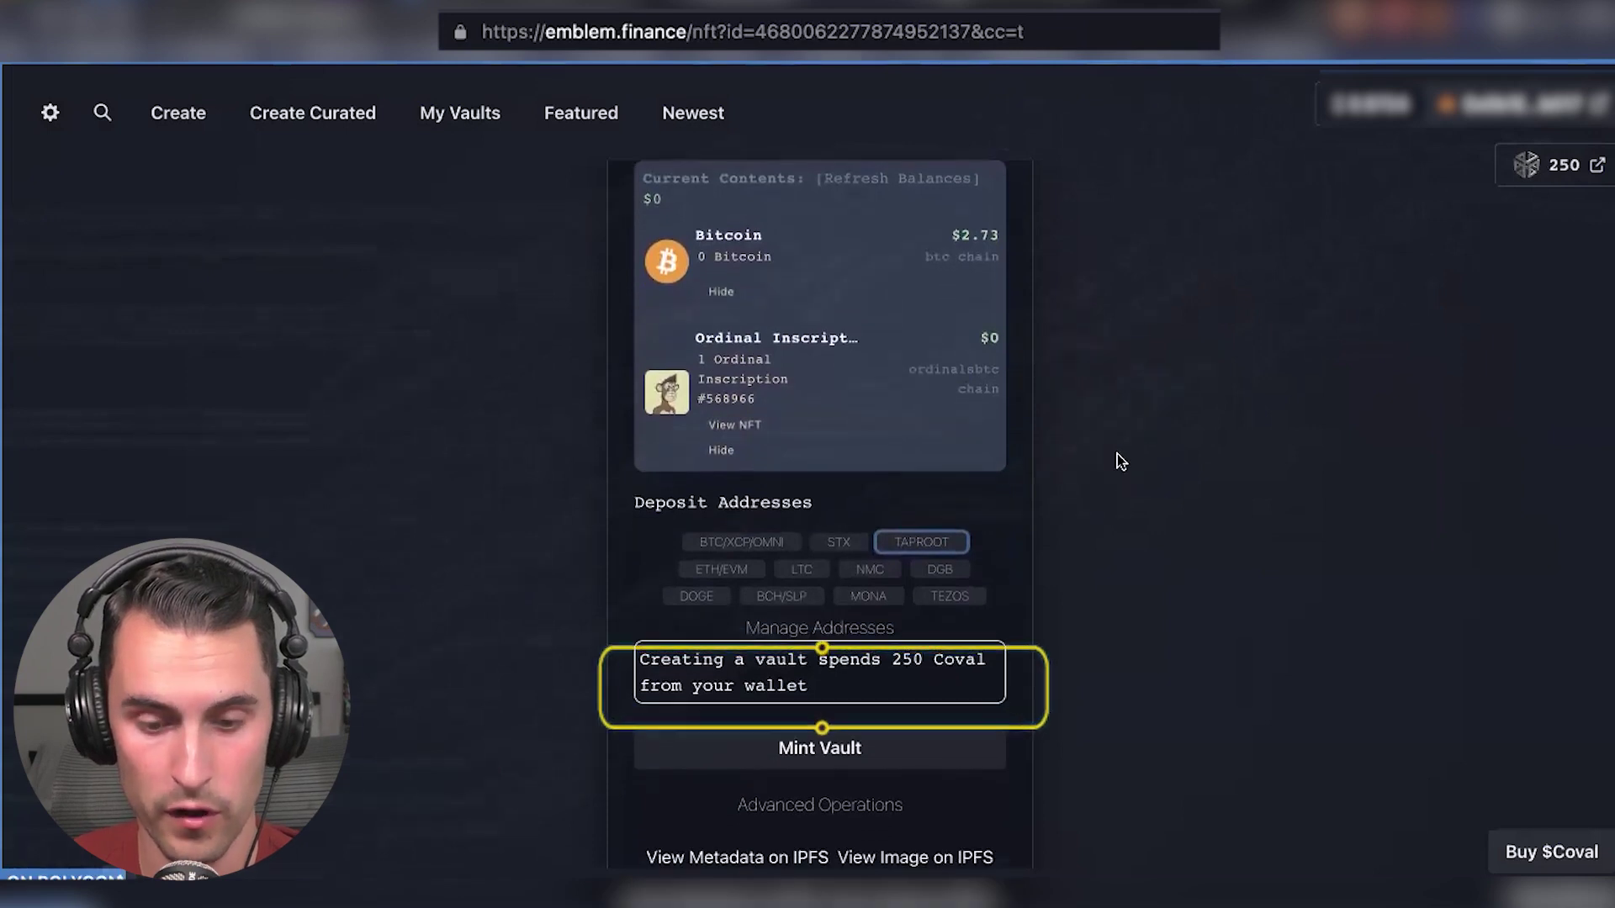
Step: Mint the vault and confirm the contract interaction in MetaMask
{"action": "scroll", "coordinate": [1060, 521], "scroll_direction": "down", "scroll_amount": 1}
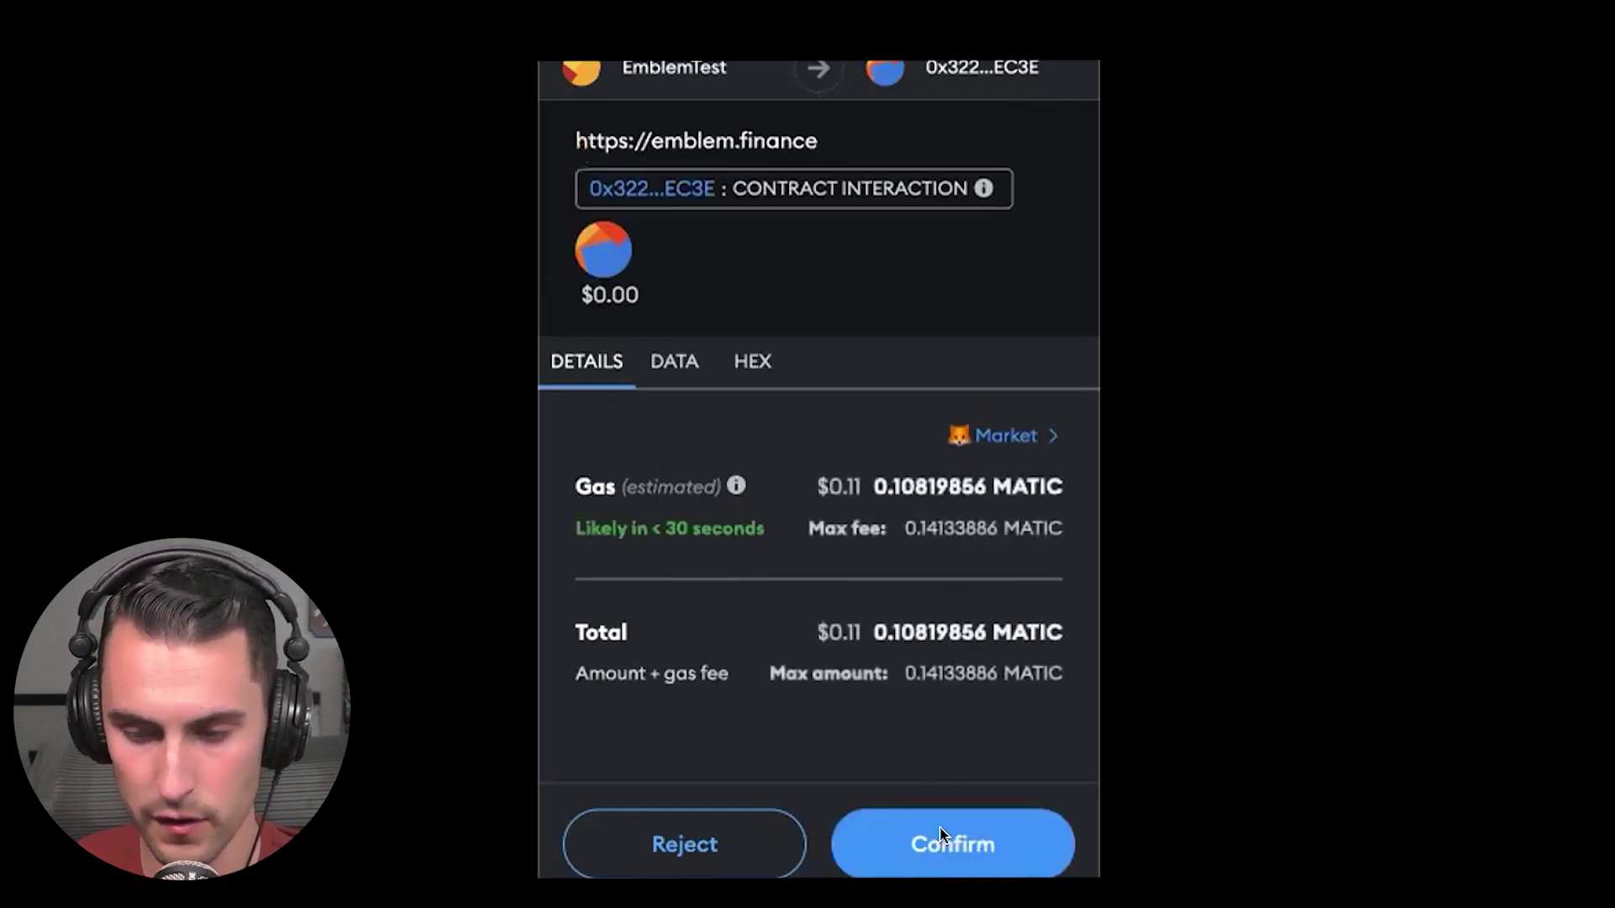
{"action": "left_click", "coordinate": [943, 844]}
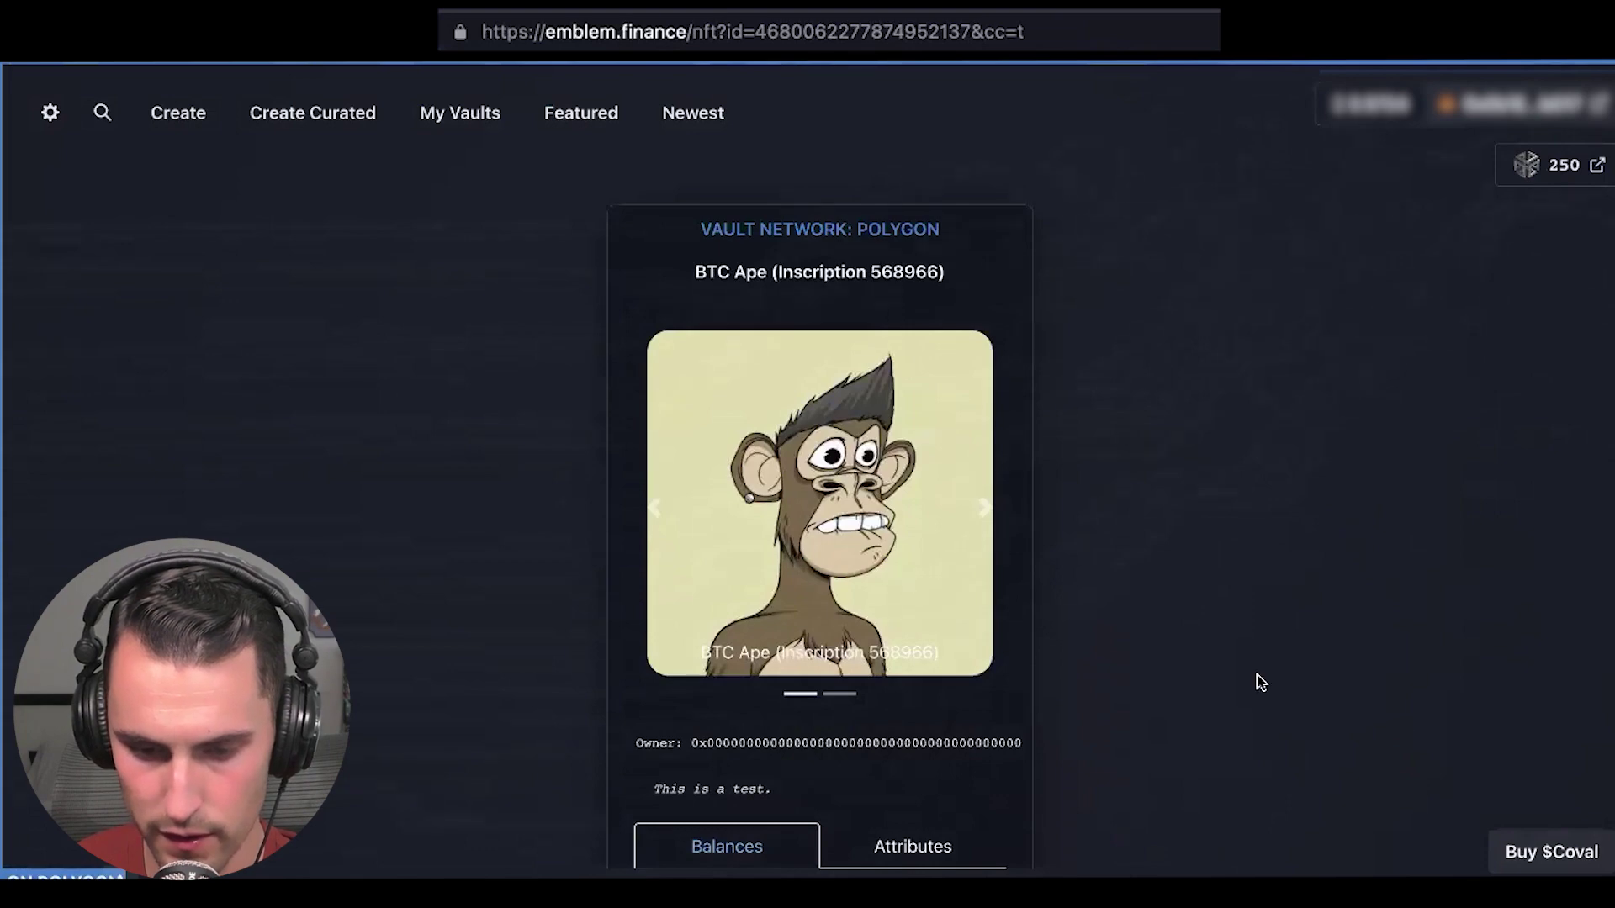
Step: Review the minted vault's images, owner, contents and available actions, and reload the vault page
{"action": "scroll", "coordinate": [1204, 628], "scroll_direction": "down", "scroll_amount": 10}
{"action": "scroll", "coordinate": [1189, 498], "scroll_direction": "up", "scroll_amount": 2}
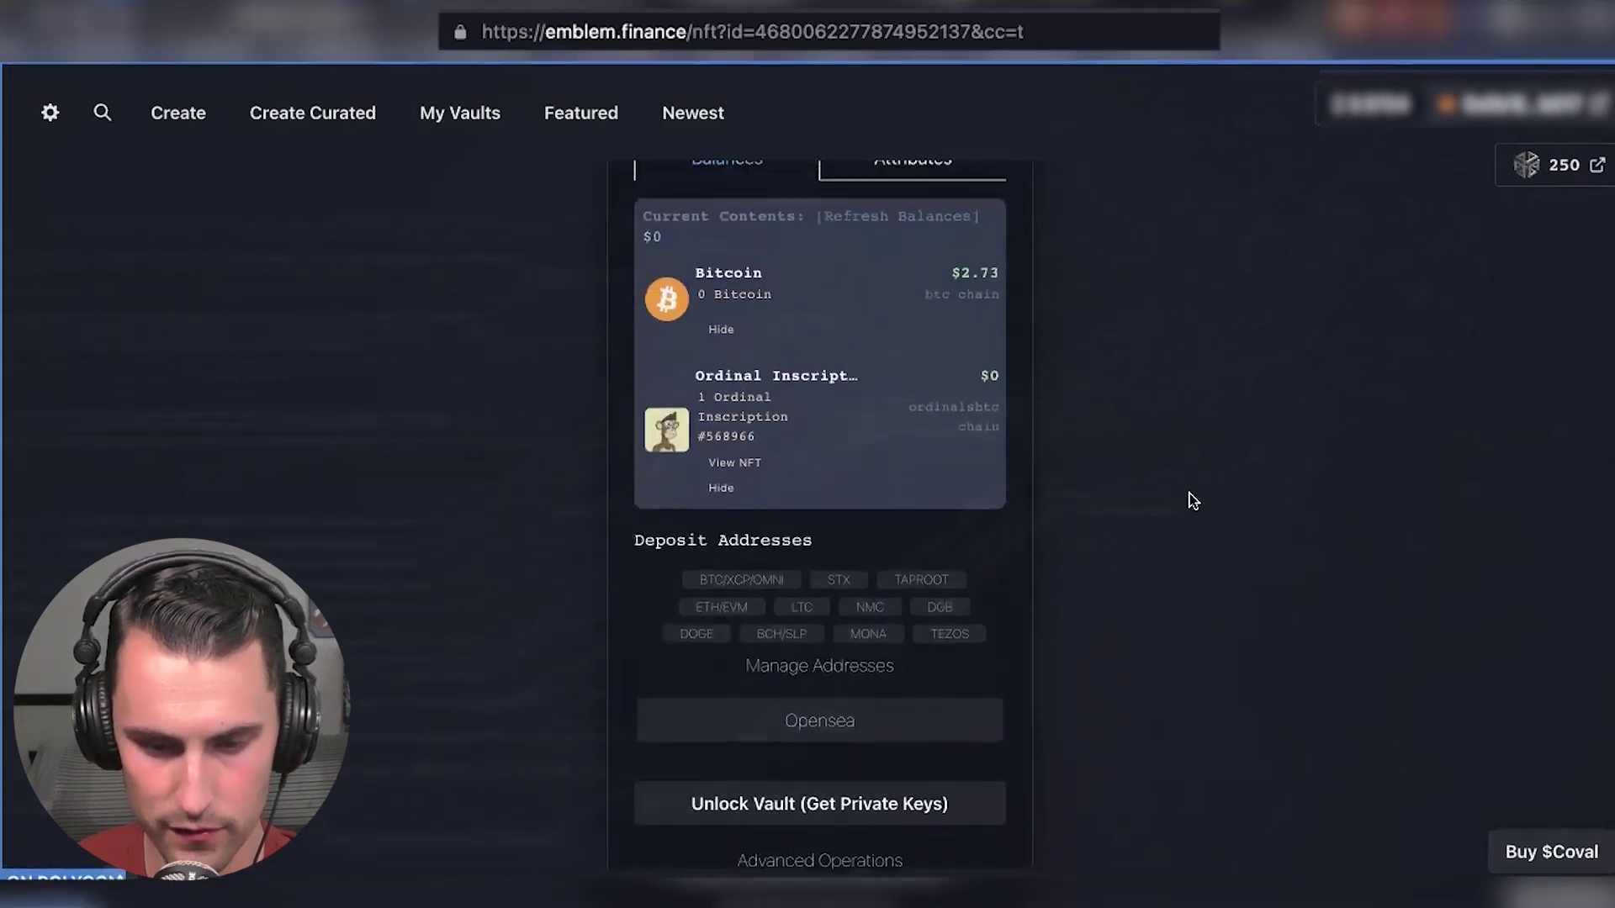
{"action": "scroll", "coordinate": [325, 295], "scroll_direction": "up", "scroll_amount": 5}
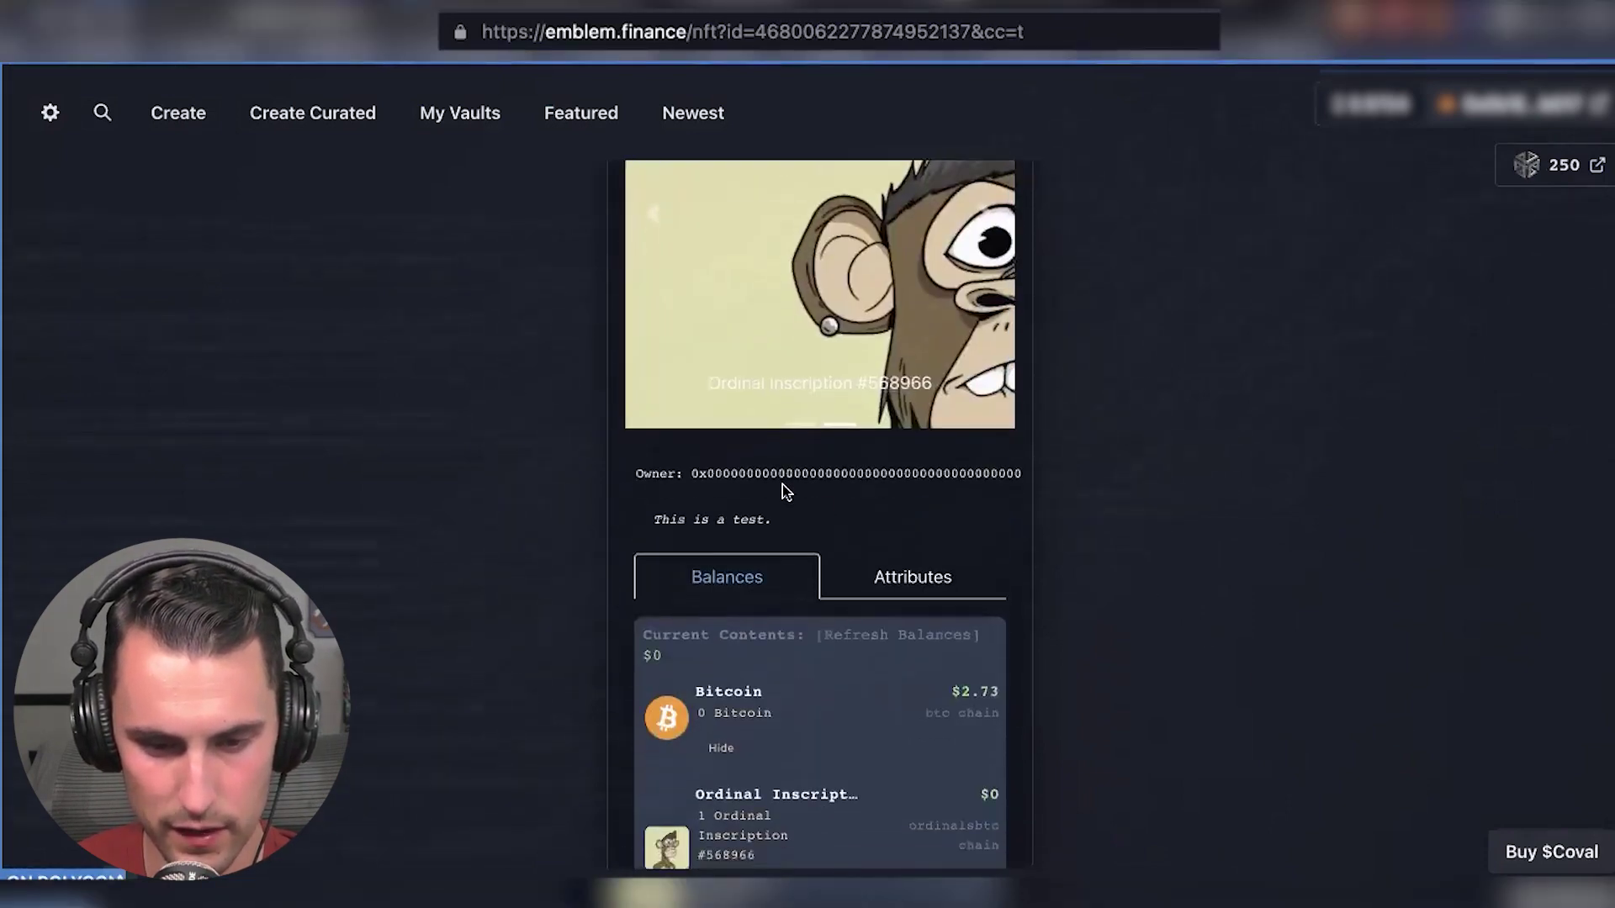
{"action": "key", "text": "super+r"}
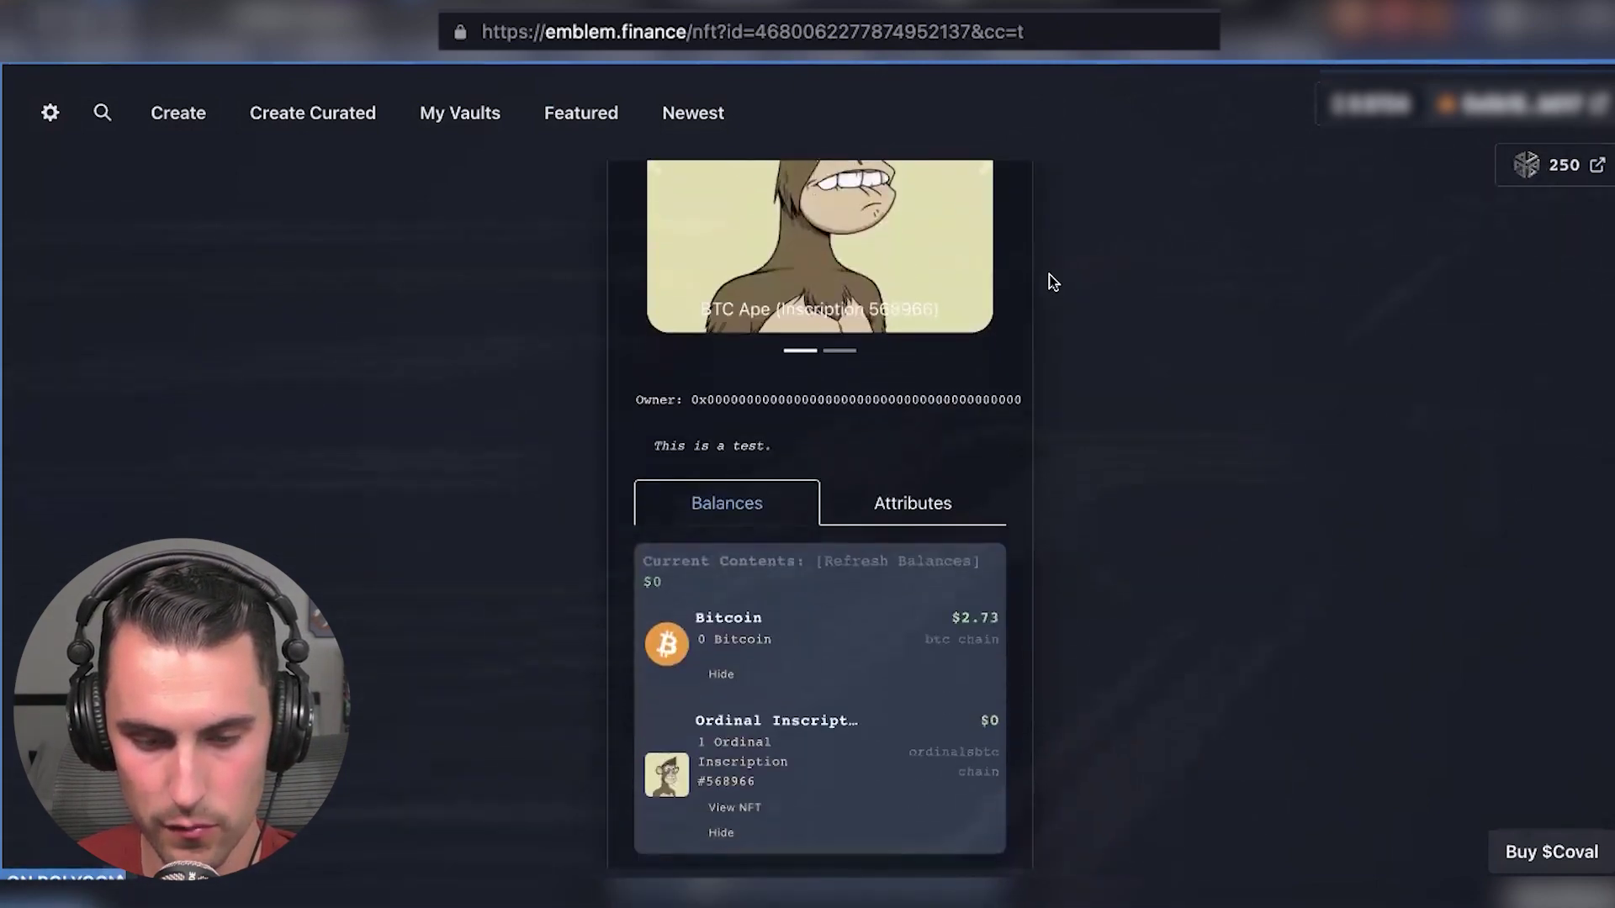
Step: Open the minted vault on OpenSea and view it among the items in the account profile
{"action": "scroll", "coordinate": [943, 528], "scroll_direction": "down", "scroll_amount": 5}
{"action": "left_click", "coordinate": [799, 614]}
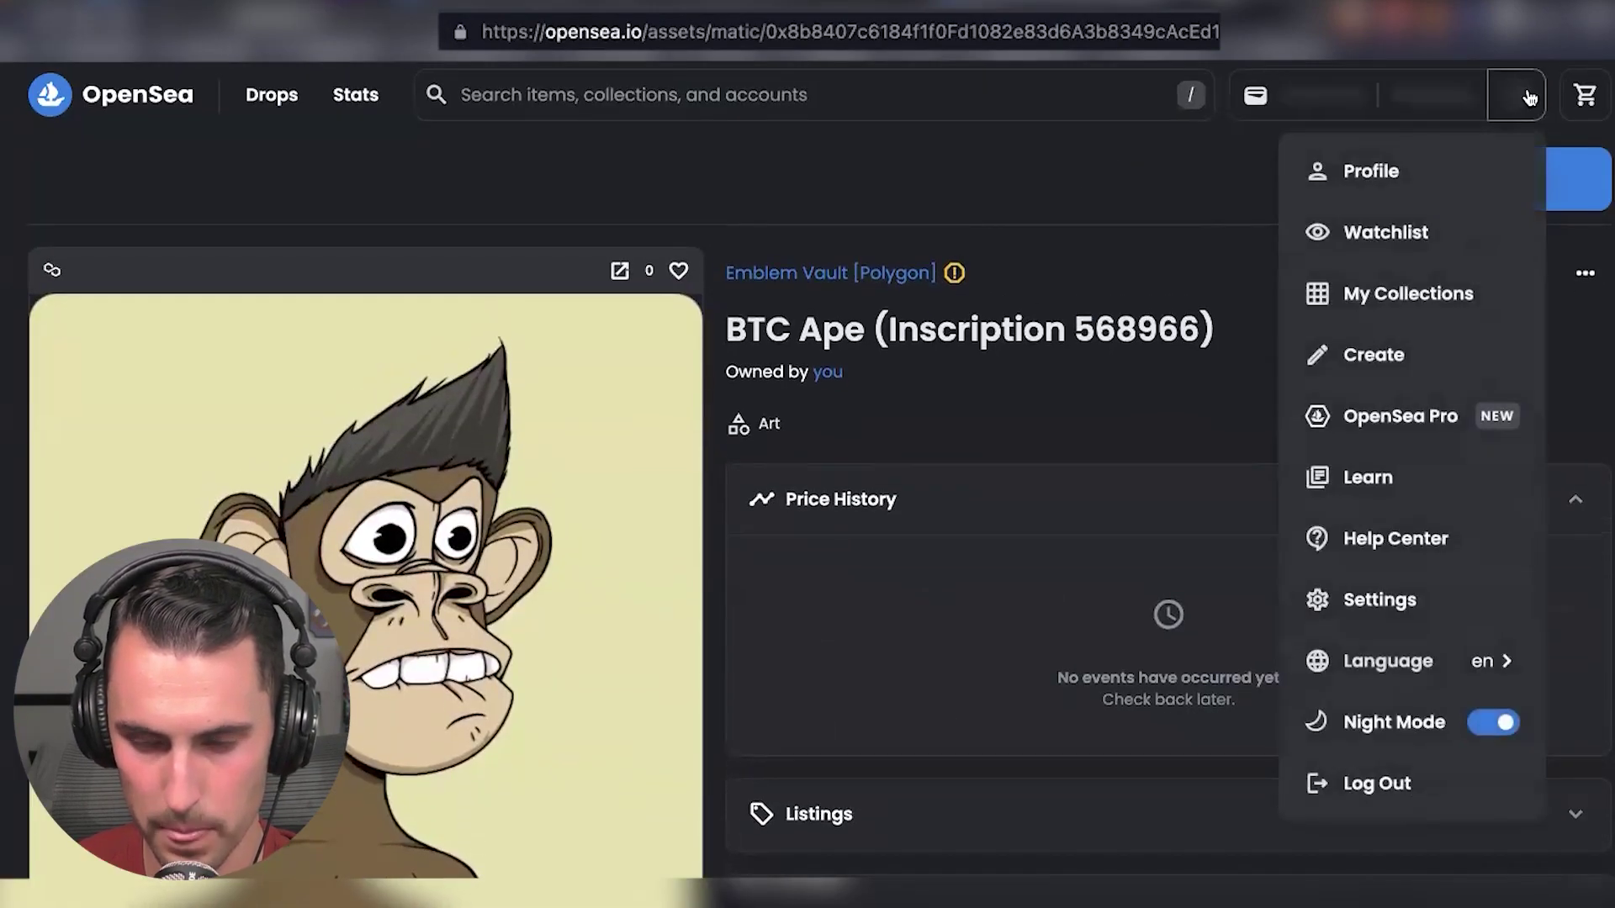
{"action": "mouse_move", "coordinate": [1430, 113]}
{"action": "left_click", "coordinate": [1444, 166]}
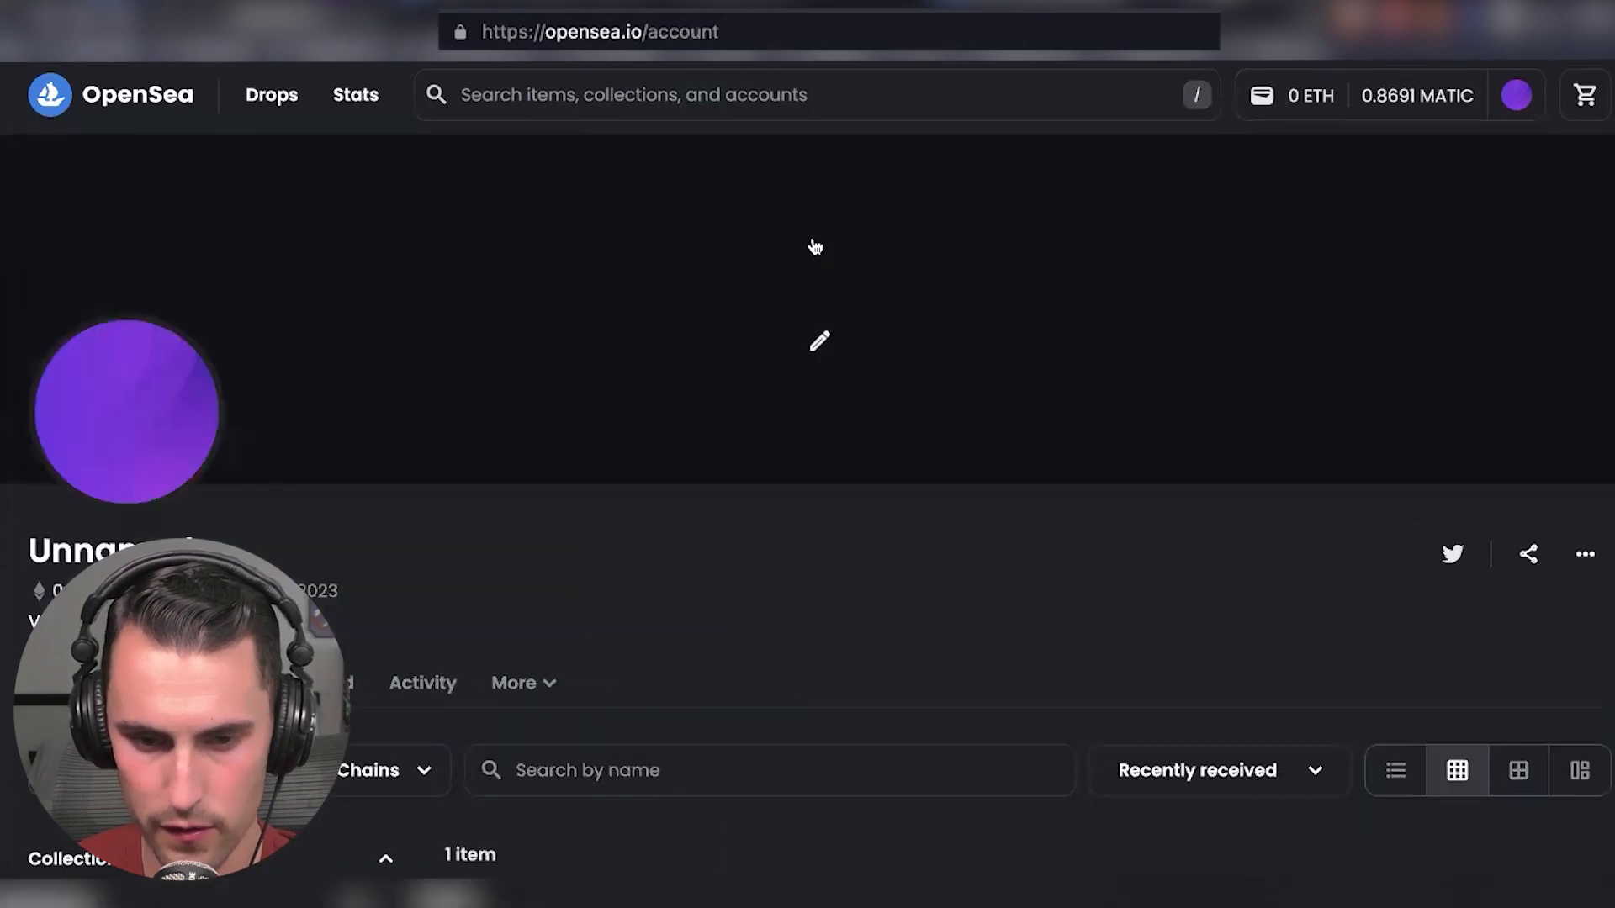
{"action": "scroll", "coordinate": [811, 245], "scroll_direction": "down", "scroll_amount": 7}
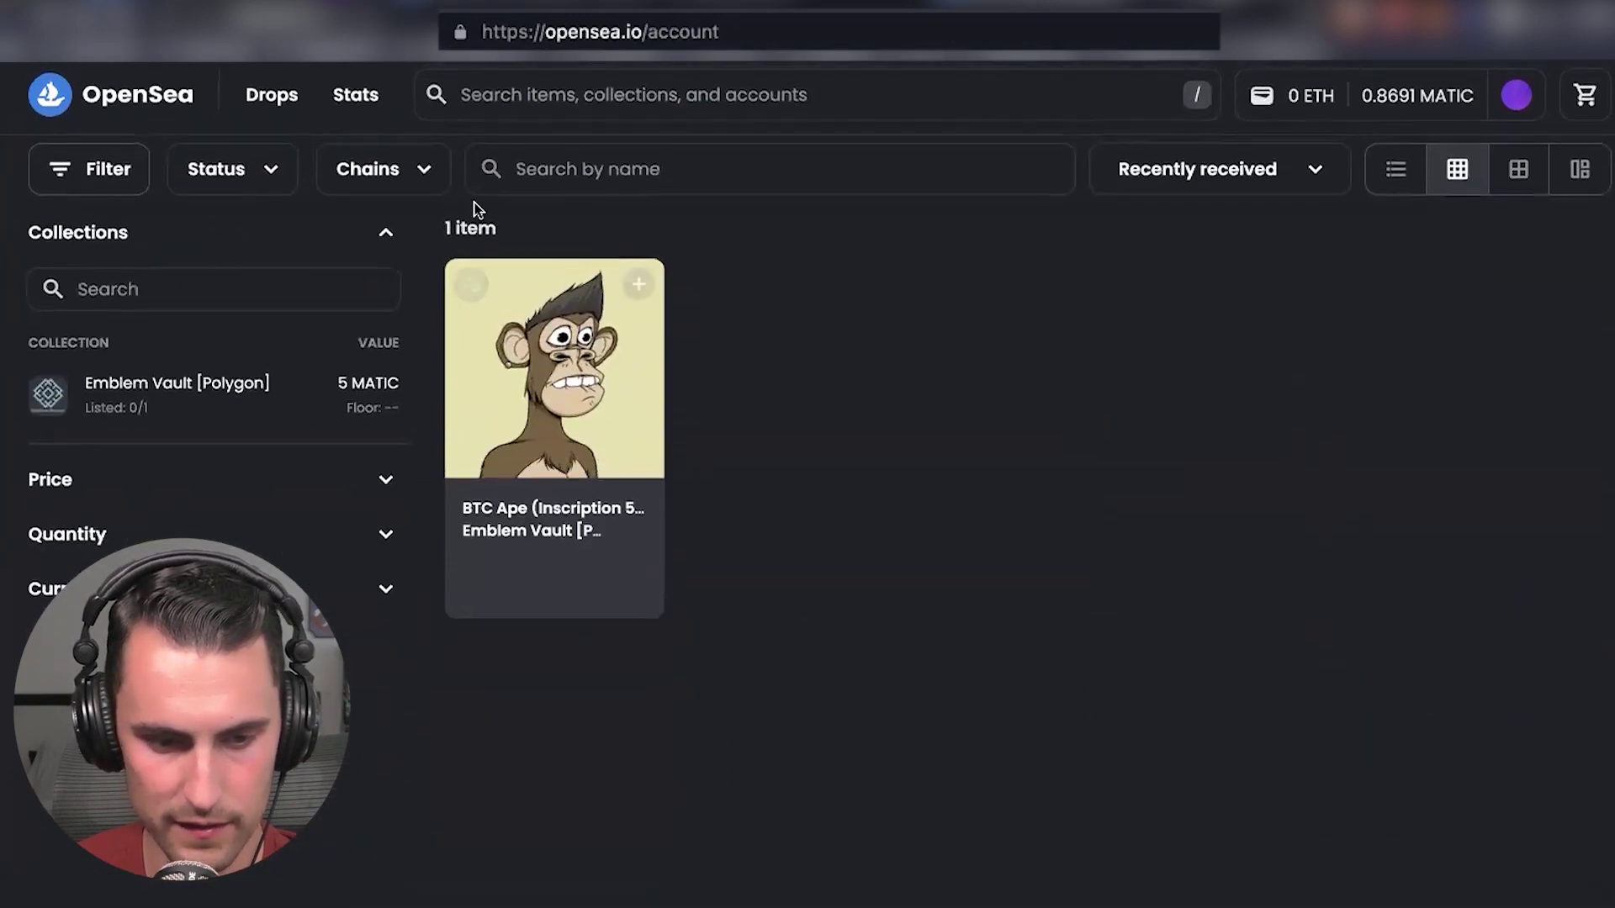
{"action": "left_click", "coordinate": [65, 168]}
Step: Return to the Emblem vault page and check the vault's owner address and current contents
{"action": "scroll", "coordinate": [724, 284], "scroll_direction": "up", "scroll_amount": 3}
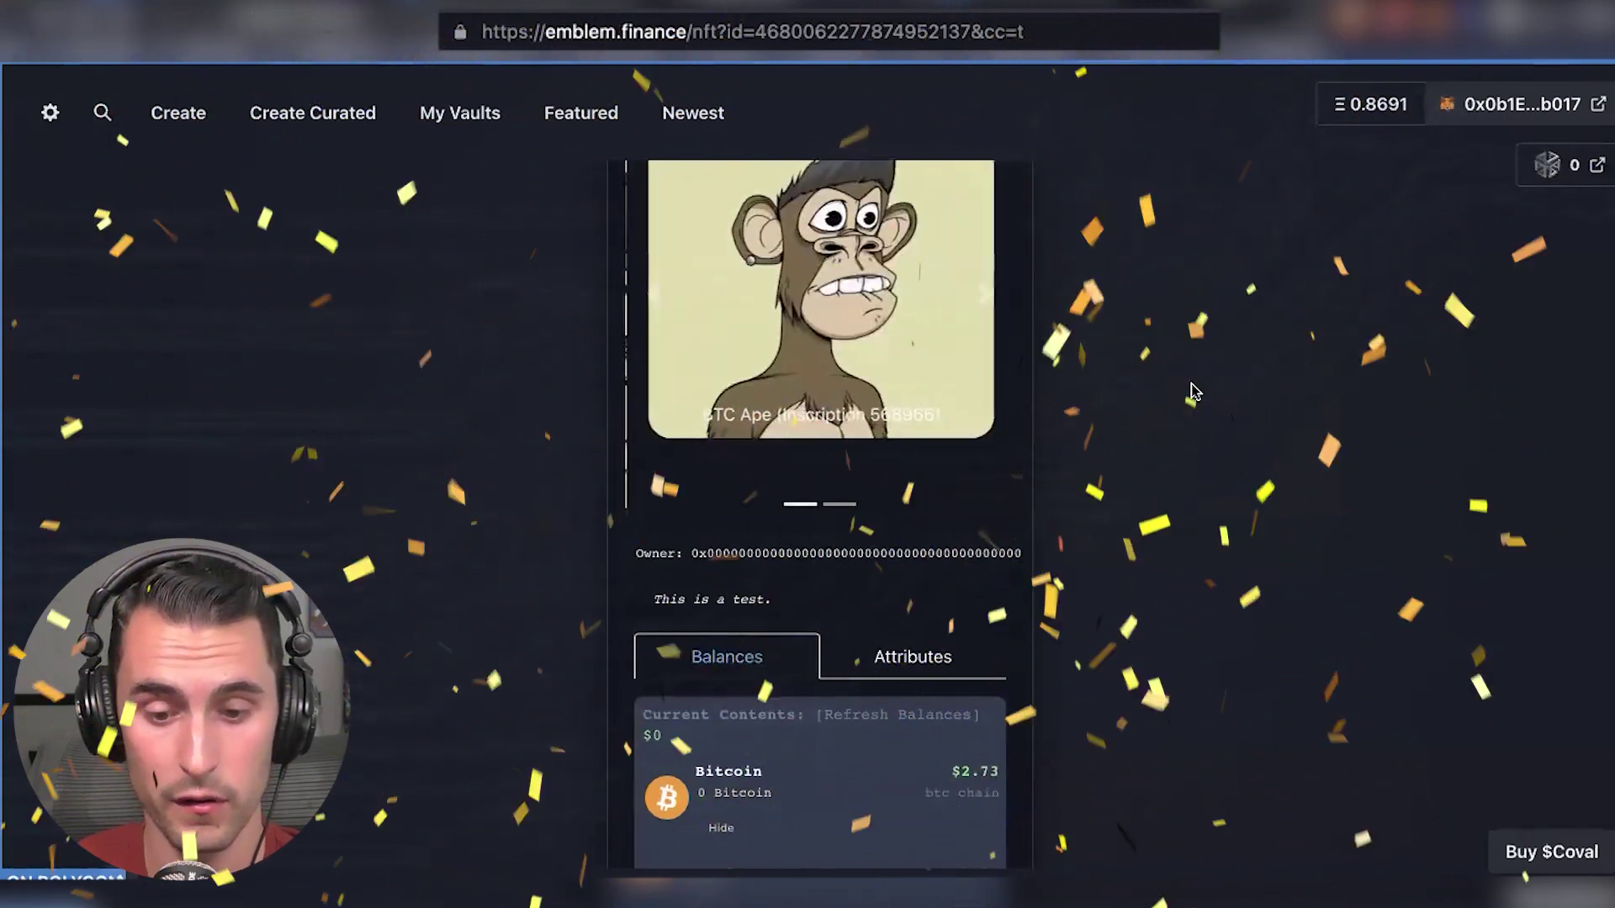
{"action": "scroll", "coordinate": [1195, 392], "scroll_direction": "down", "scroll_amount": 3}
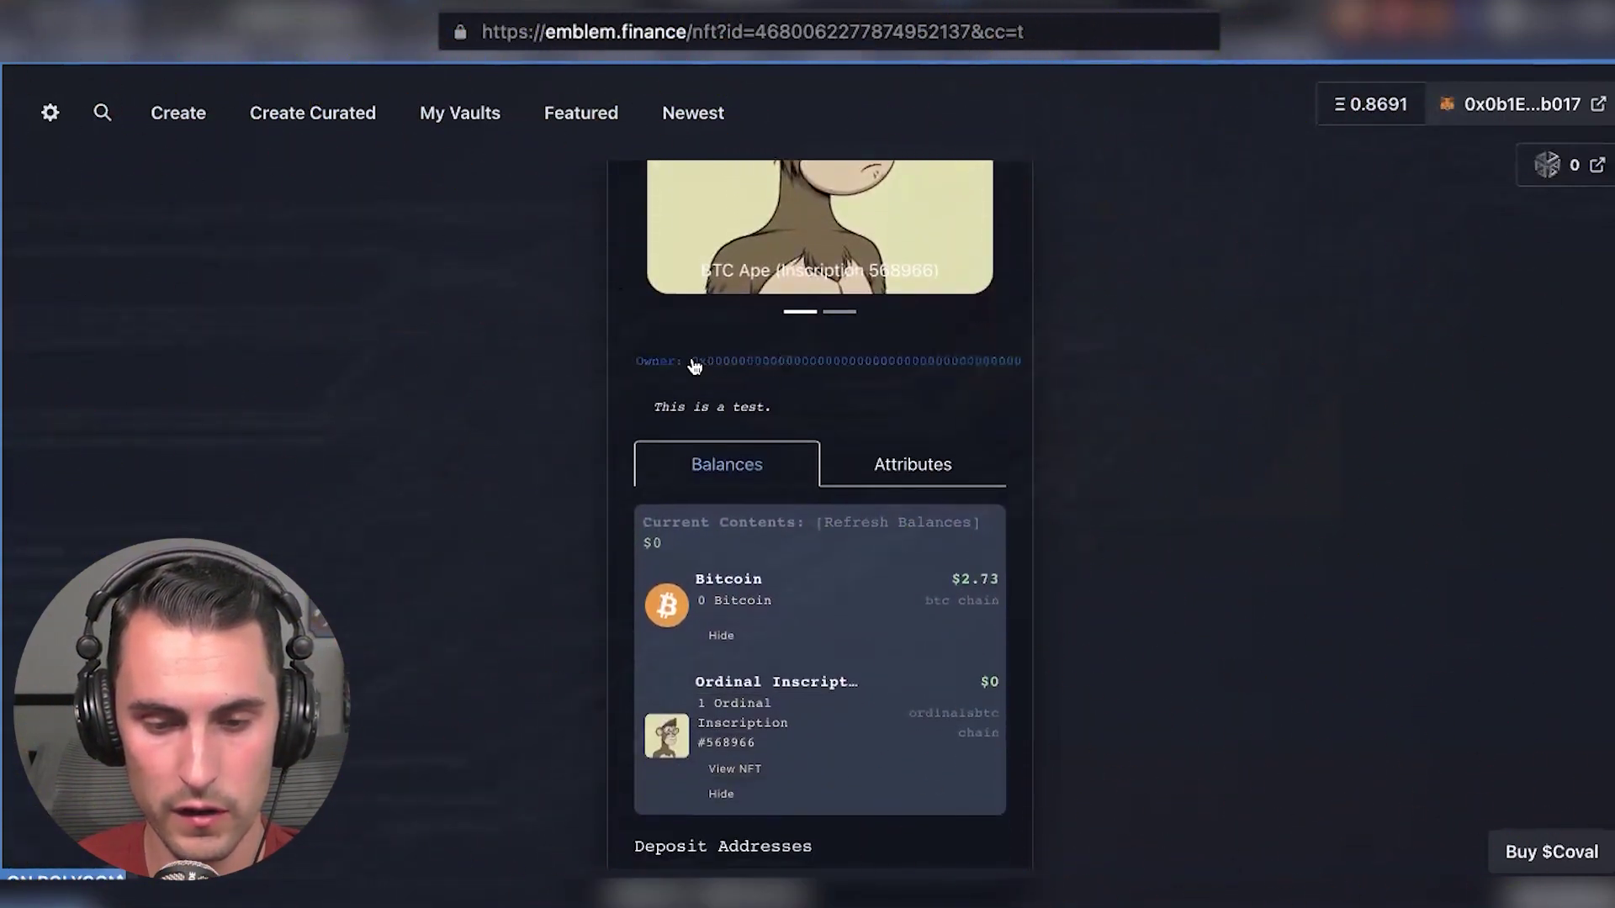